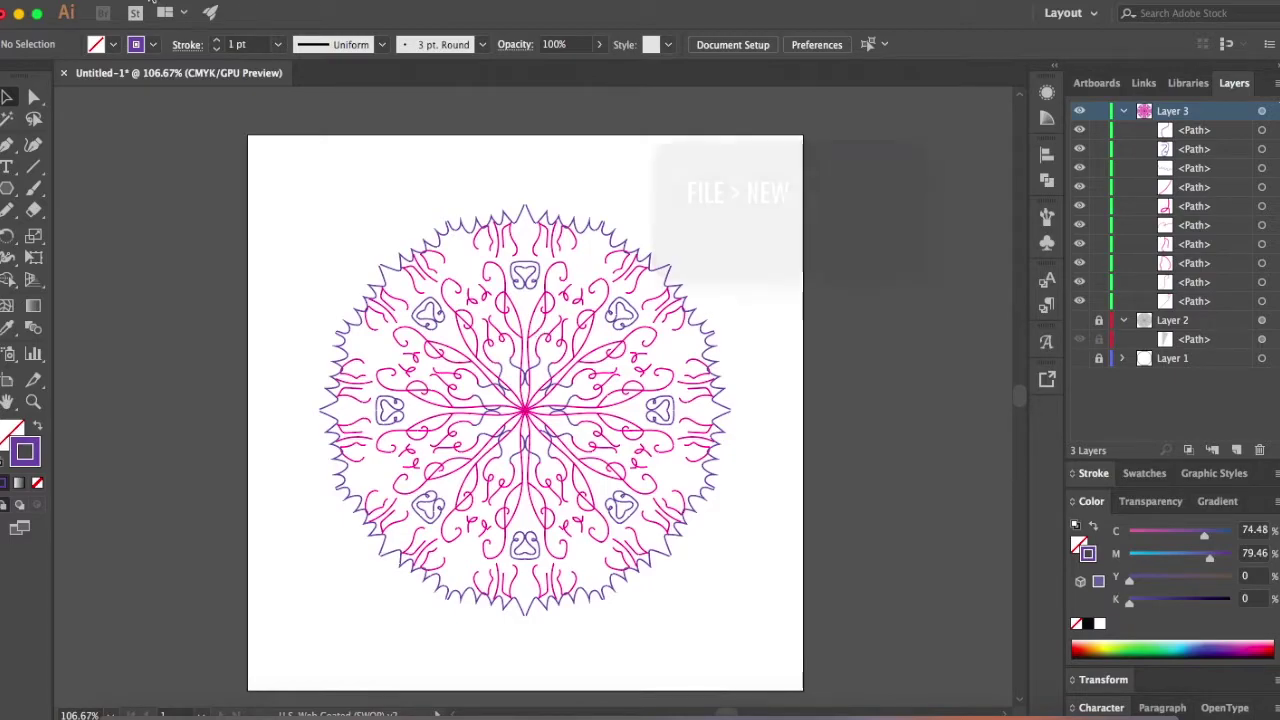
Create a new 8 x 8 inch document with the color mode set to RGB Color.
{"action": "left_click", "coordinate": [153, 0]}
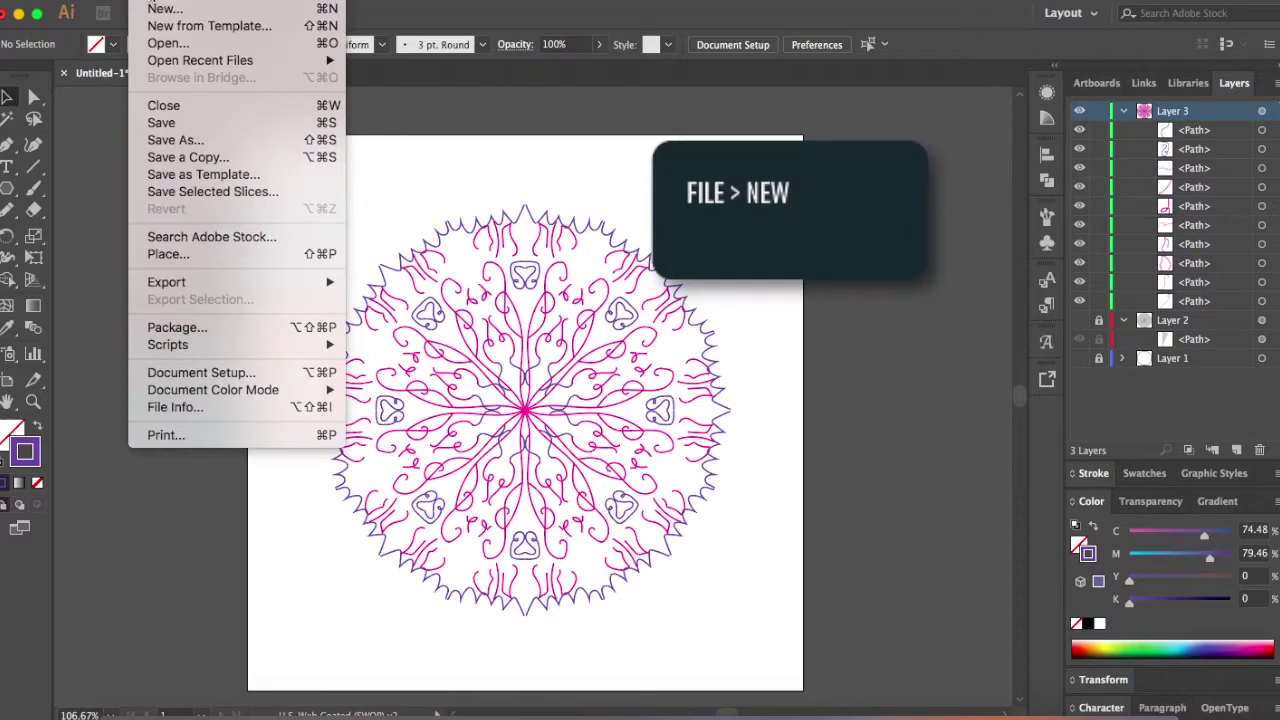
{"action": "left_click", "coordinate": [160, 9]}
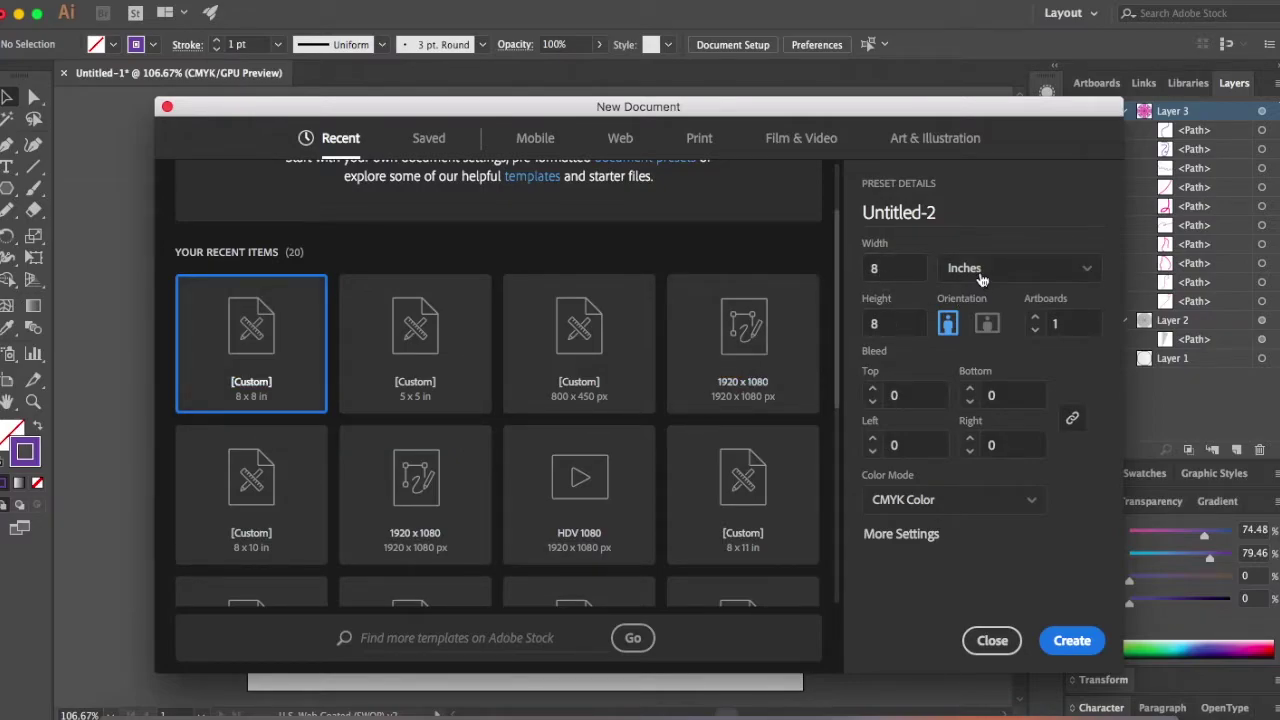
{"action": "left_click", "coordinate": [935, 502]}
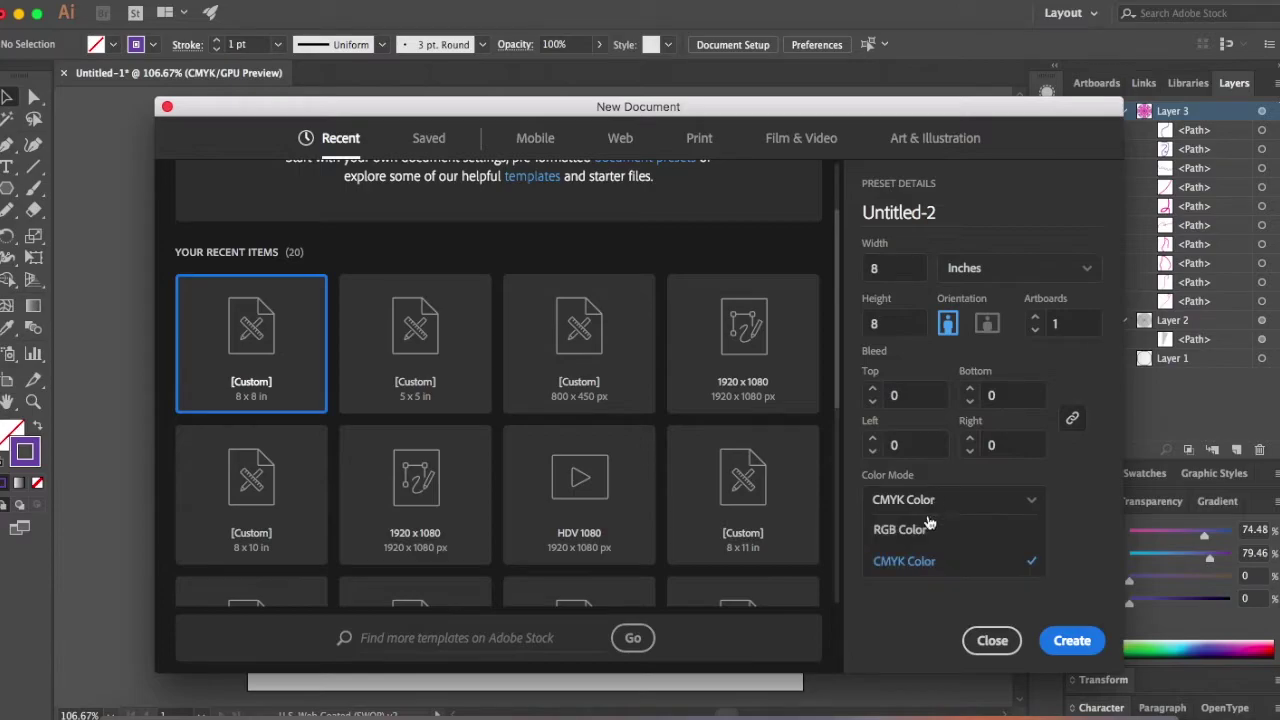
{"action": "left_click", "coordinate": [928, 531]}
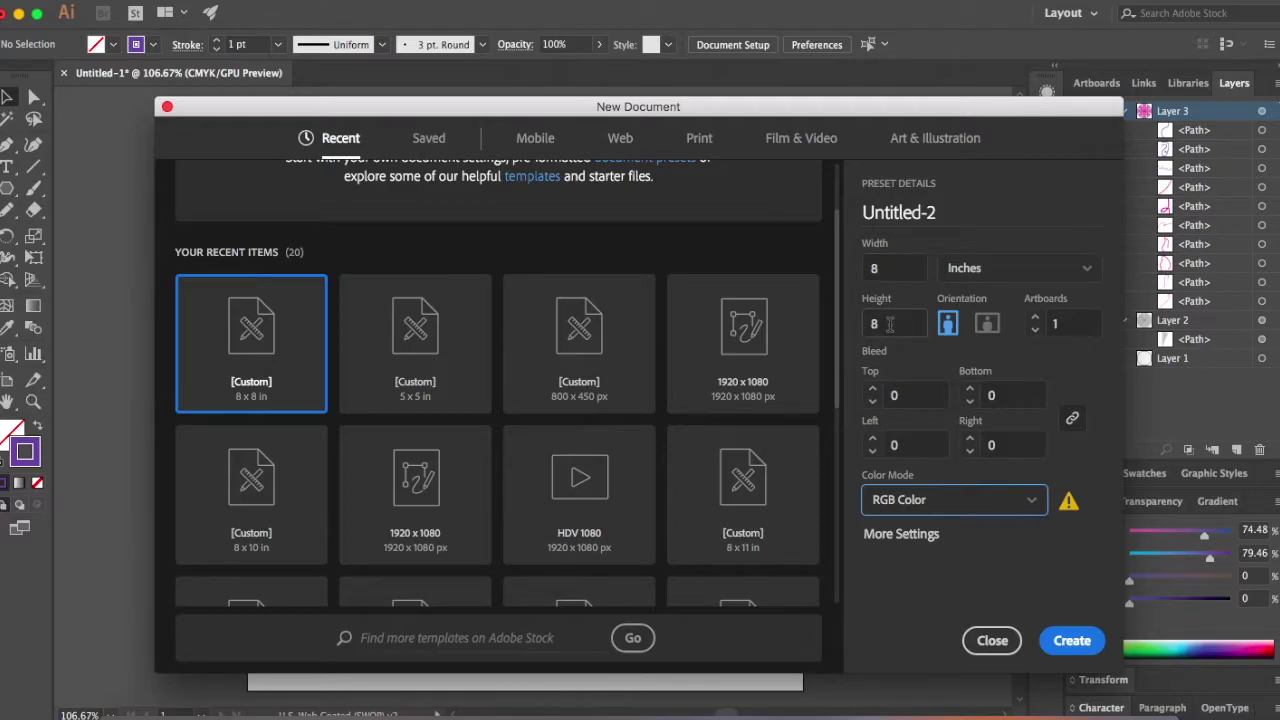
{"action": "left_click", "coordinate": [1076, 642]}
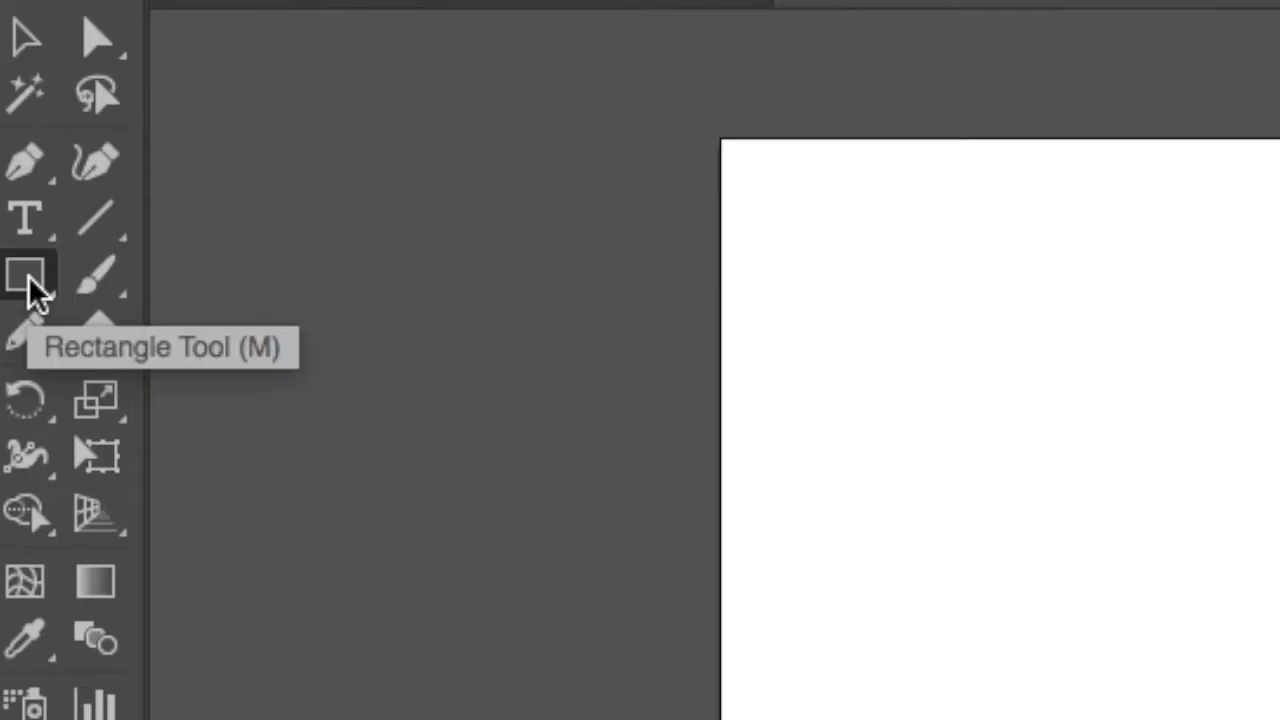
Create a 14-sided polygon with a 3 in radius and center it horizontally and vertically on the artboard.
{"action": "left_click_drag", "start_coordinate": [30, 290], "coordinate": [218, 465]}
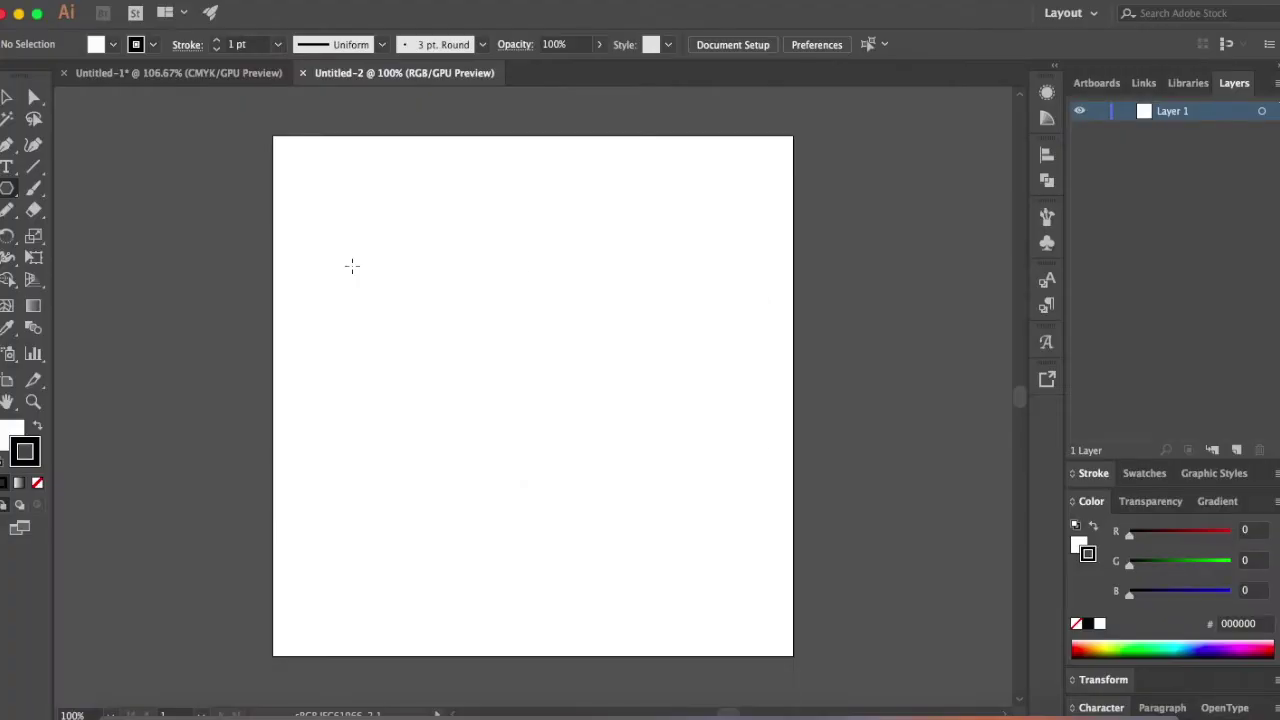
{"action": "left_click", "coordinate": [351, 265]}
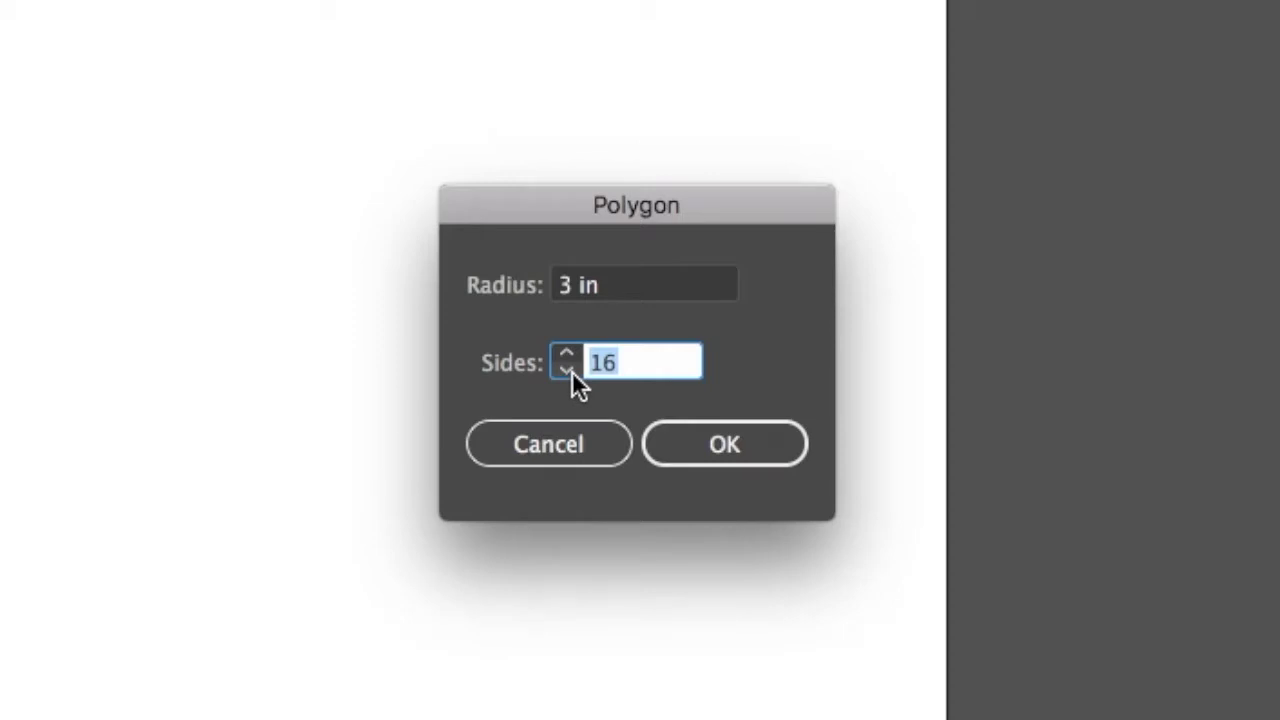
{"action": "left_click", "coordinate": [572, 371]}
{"action": "left_click", "coordinate": [572, 371]}
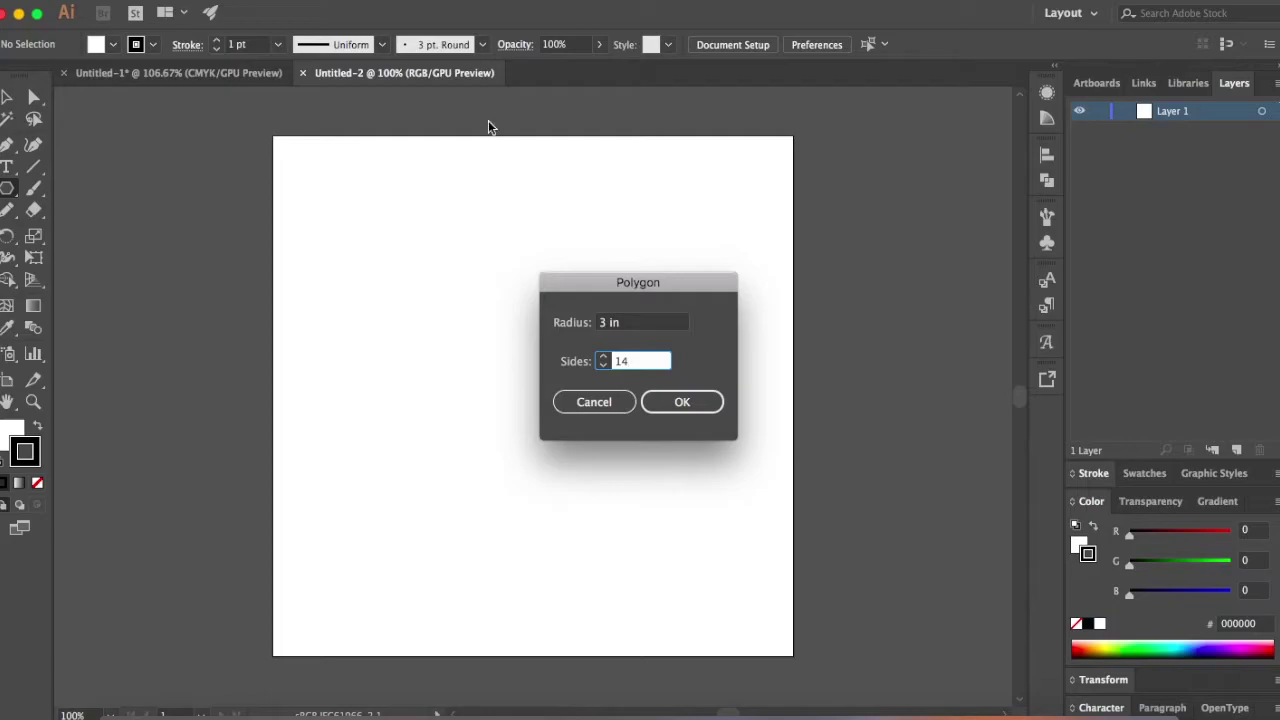
{"action": "left_click", "coordinate": [684, 402]}
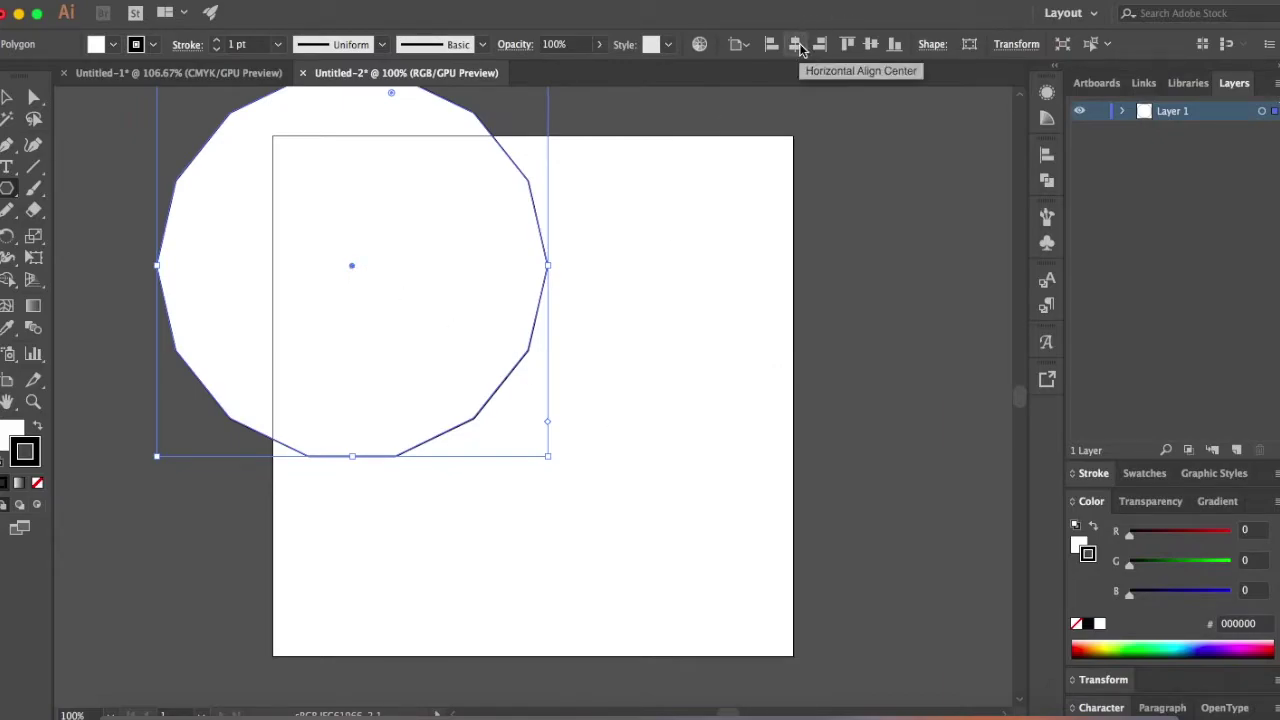
{"action": "left_click", "coordinate": [798, 47]}
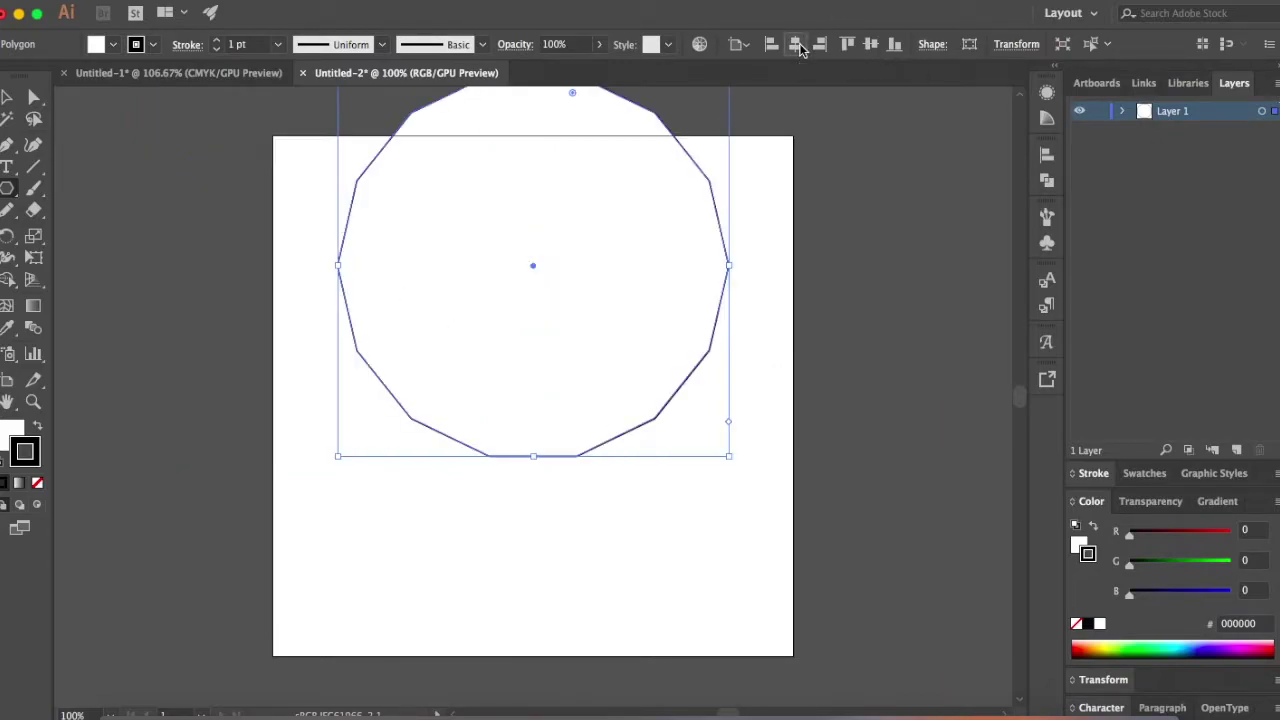
{"action": "left_click", "coordinate": [871, 45]}
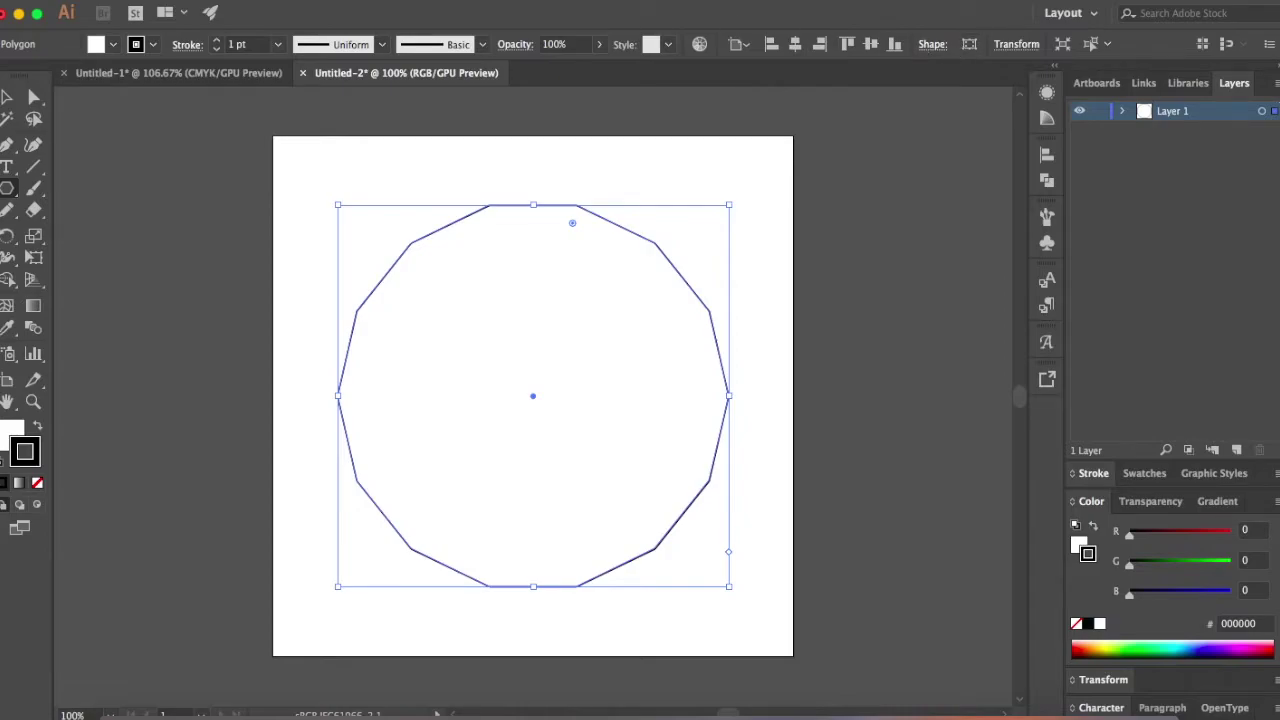
{"action": "left_click", "coordinate": [485, 0]}
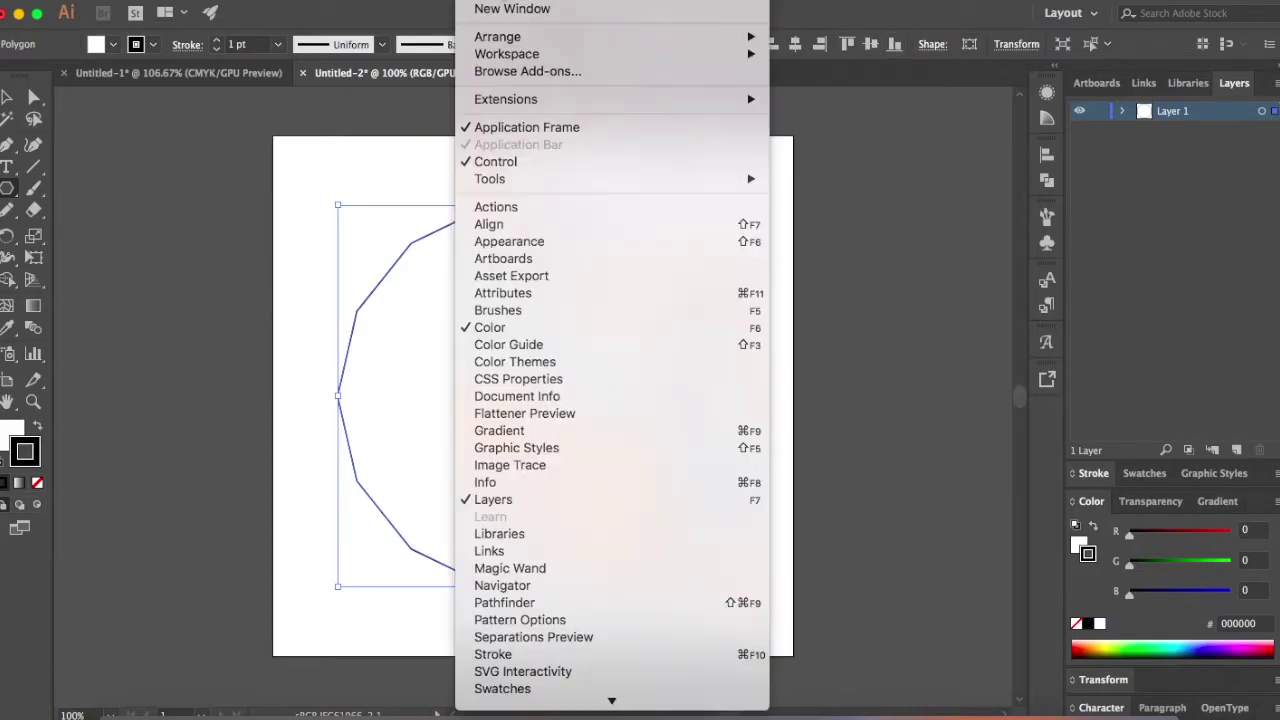
{"action": "left_click", "coordinate": [511, 227]}
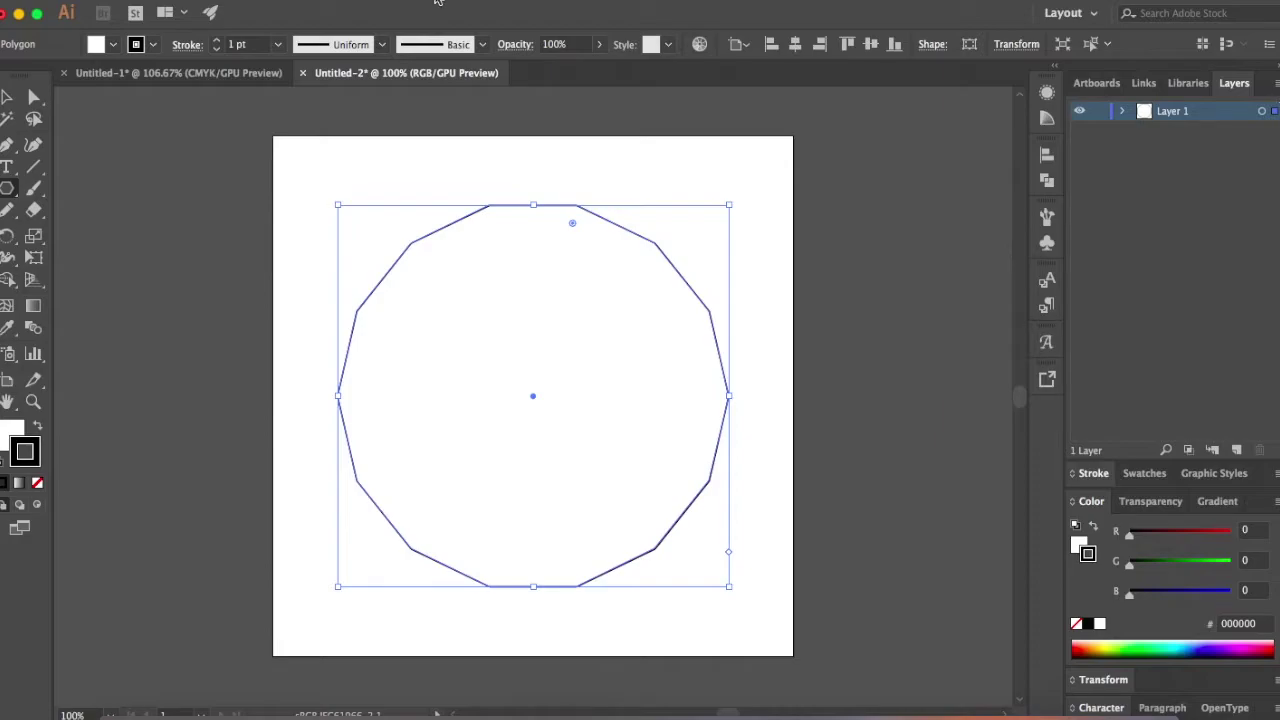
{"action": "left_click", "coordinate": [466, 1]}
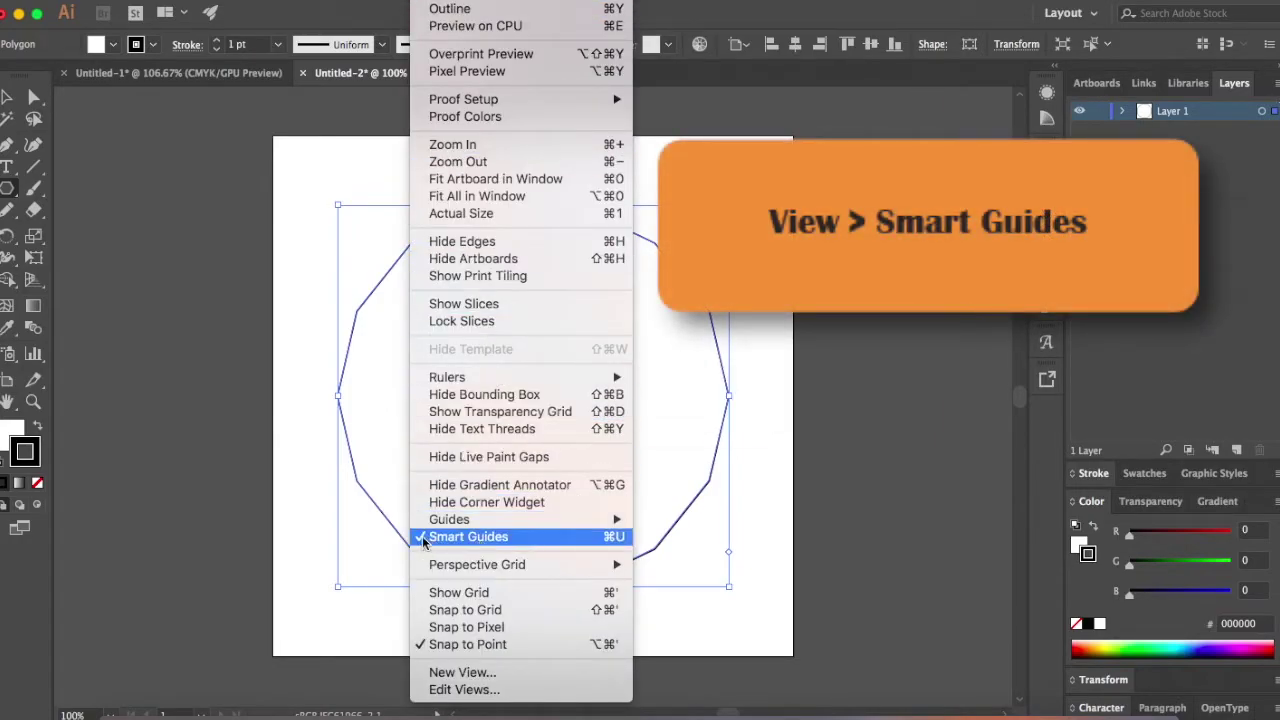
{"action": "left_click", "coordinate": [853, 443]}
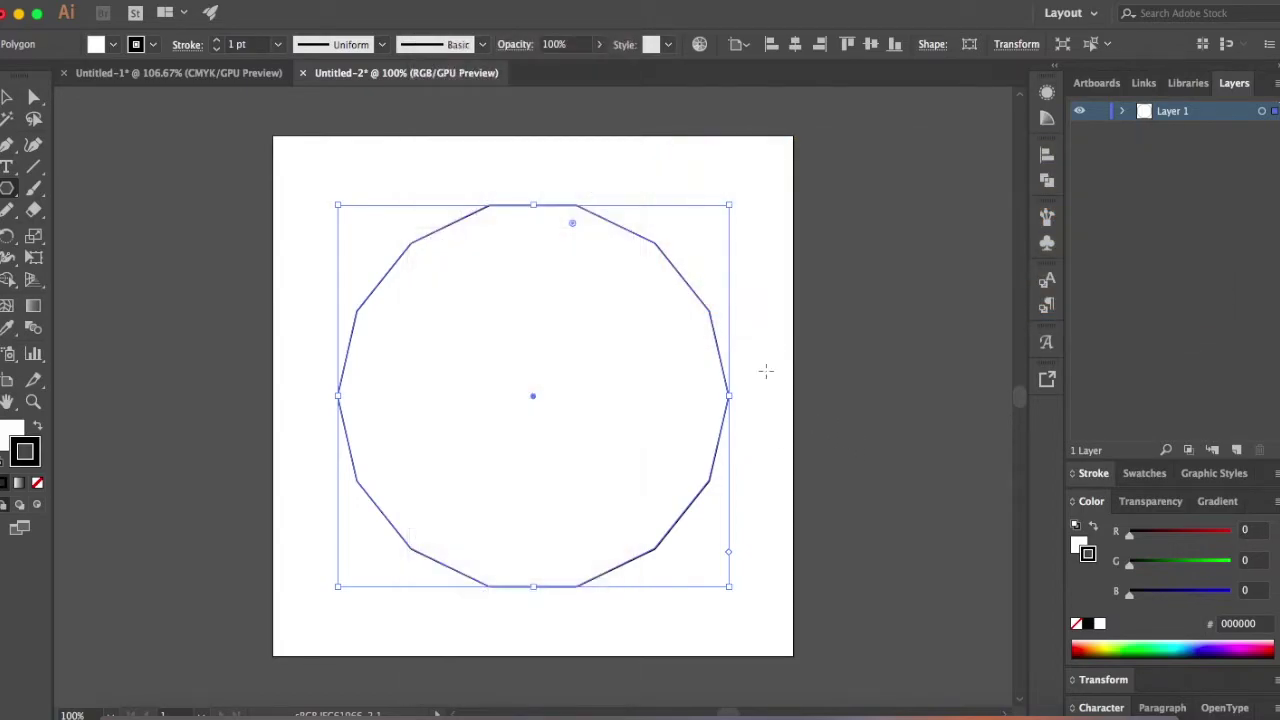
Rotate the polygon by 360/28 degrees so a vertex points straight up, and deselect it.
{"action": "left_click", "coordinate": [7, 99]}
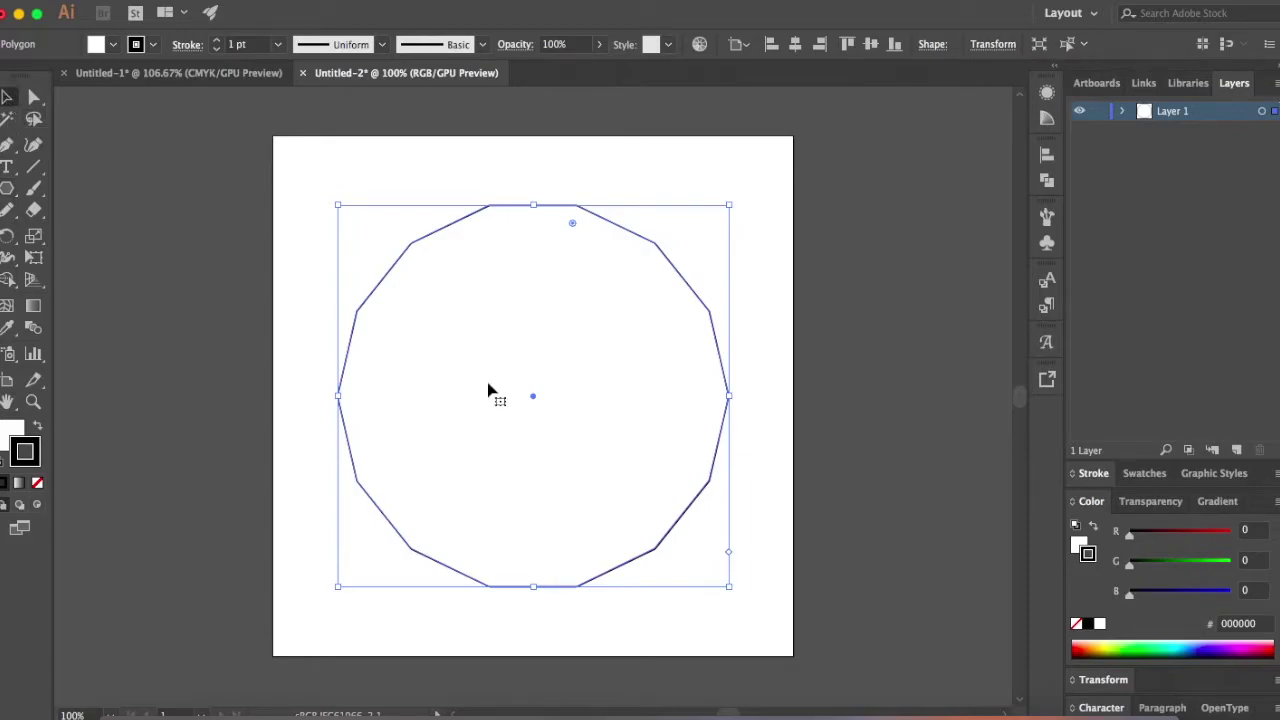
{"action": "right_click", "coordinate": [441, 230]}
{"action": "mouse_move", "coordinate": [560, 488]}
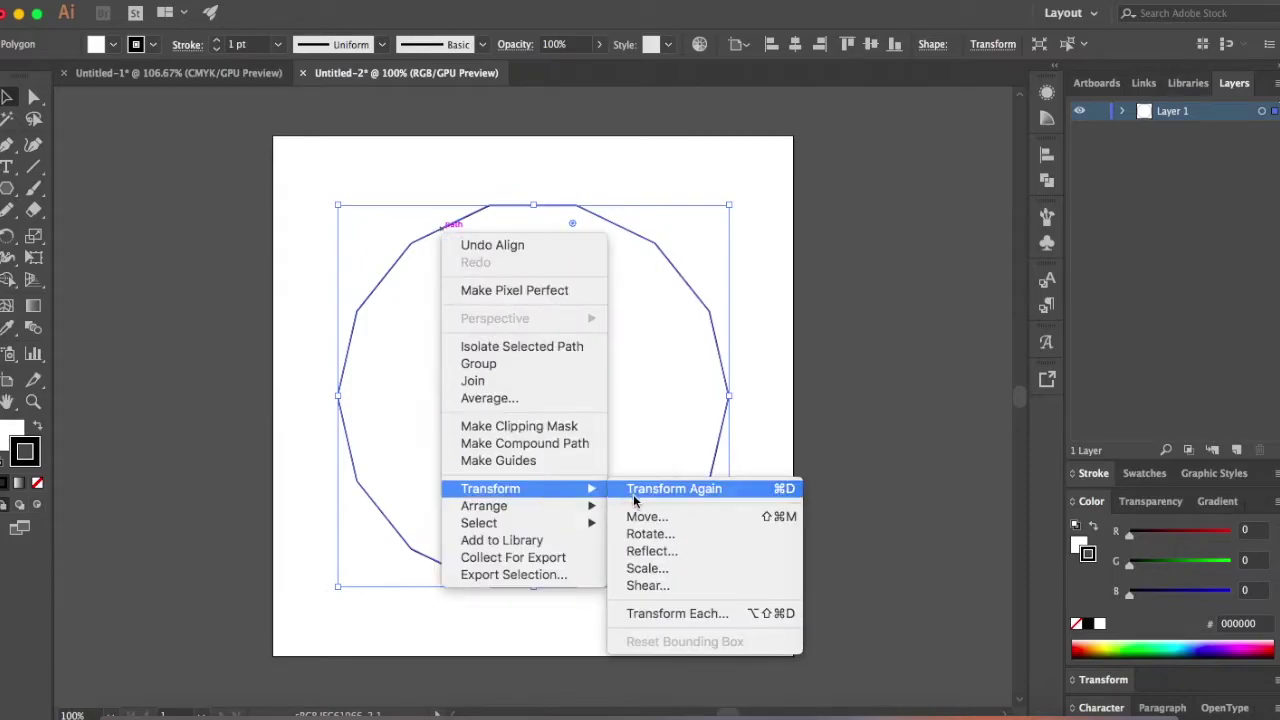
{"action": "left_click", "coordinate": [640, 535]}
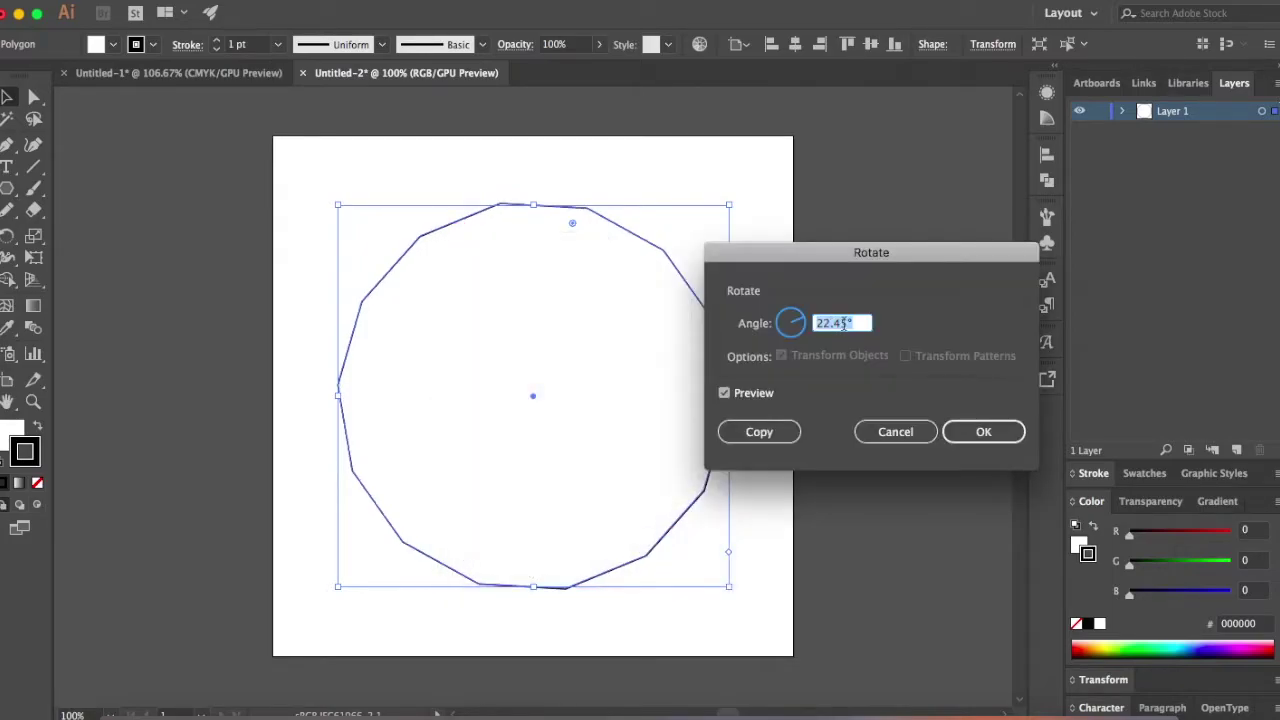
{"action": "type", "text": "360/"}
{"action": "type", "text": "28"}
{"action": "left_click", "coordinate": [522, 415]}
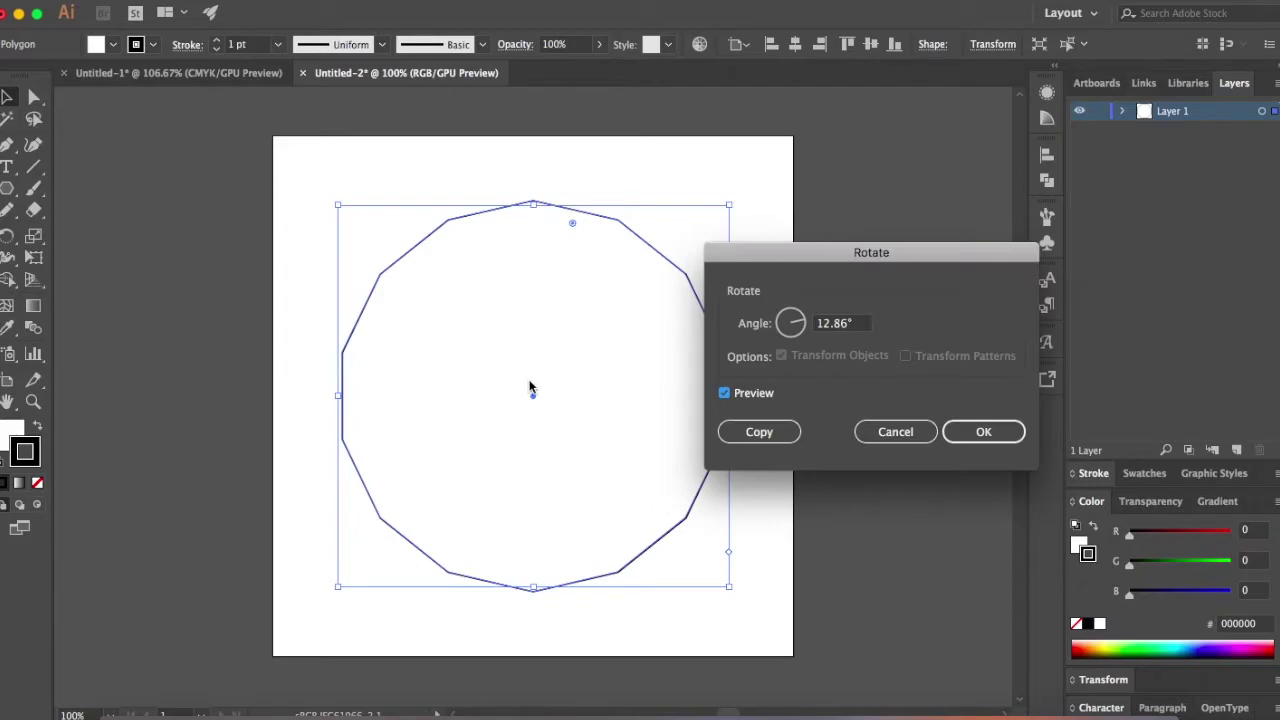
{"action": "left_click", "coordinate": [983, 432]}
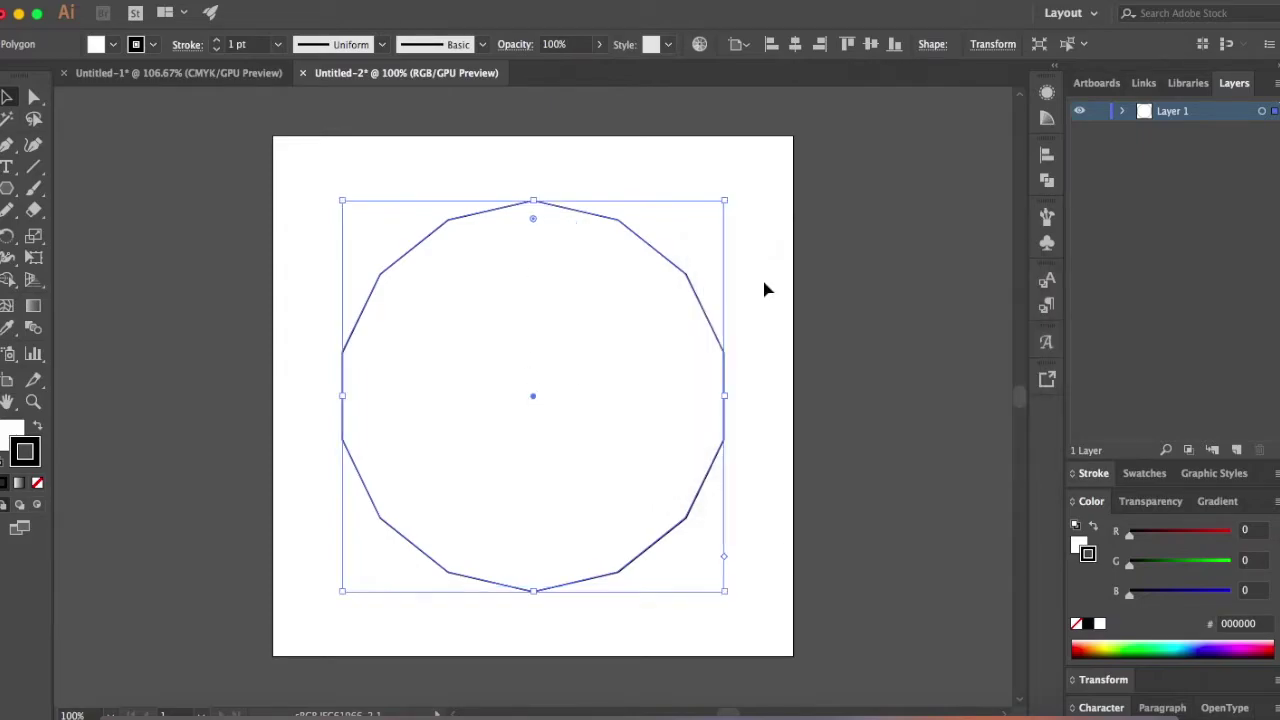
{"action": "left_click", "coordinate": [764, 290]}
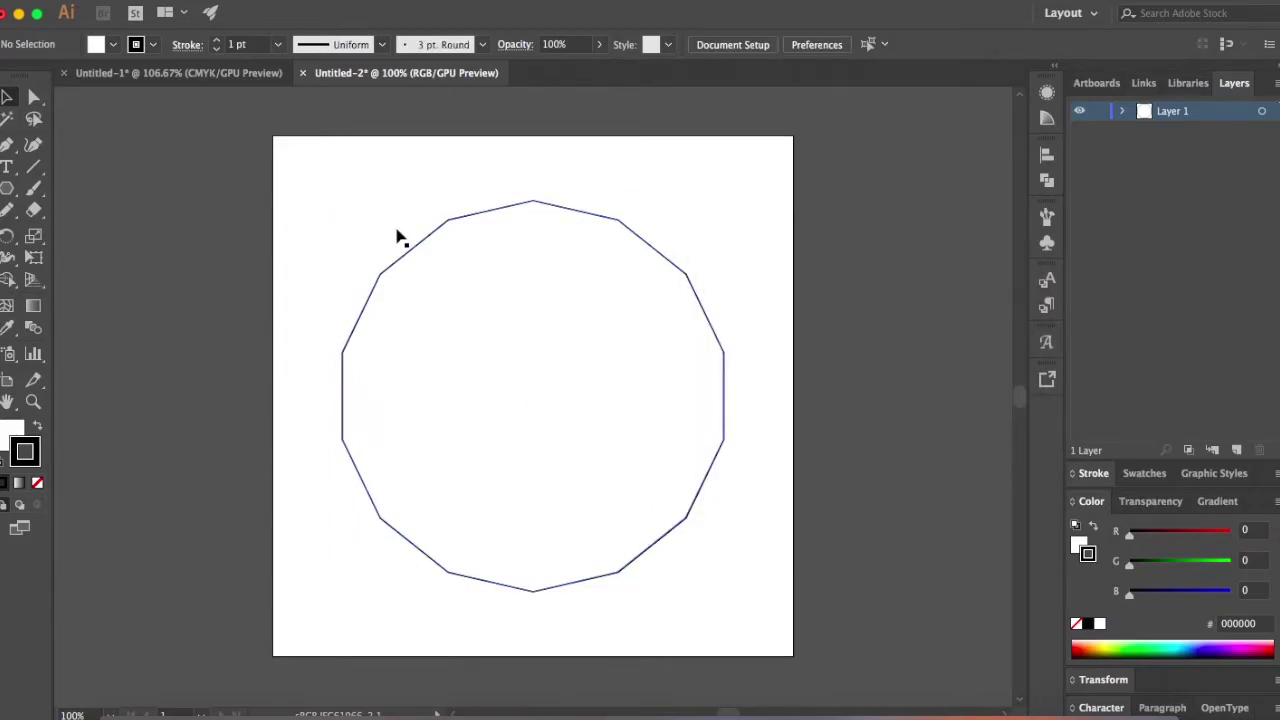
Draw a straight vertical line with the Pen tool from the polygon's top vertex to its bottom vertex.
{"action": "left_click", "coordinate": [8, 146]}
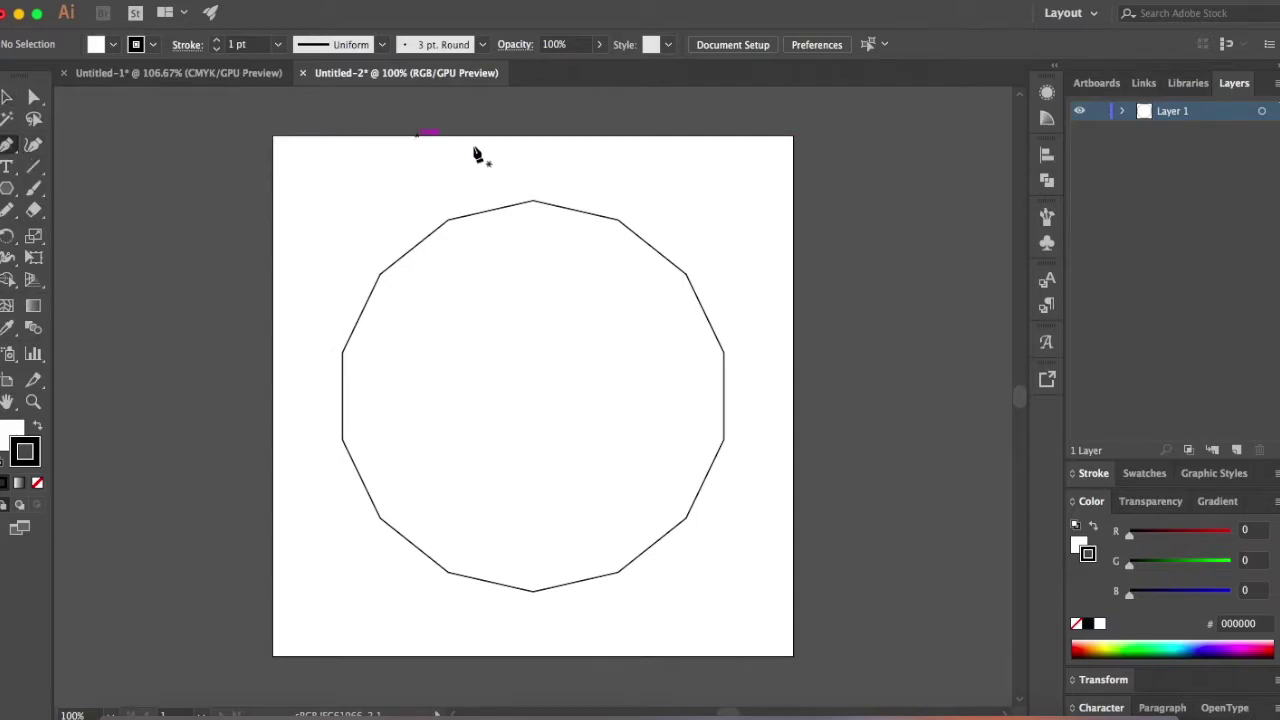
{"action": "left_click", "coordinate": [533, 203]}
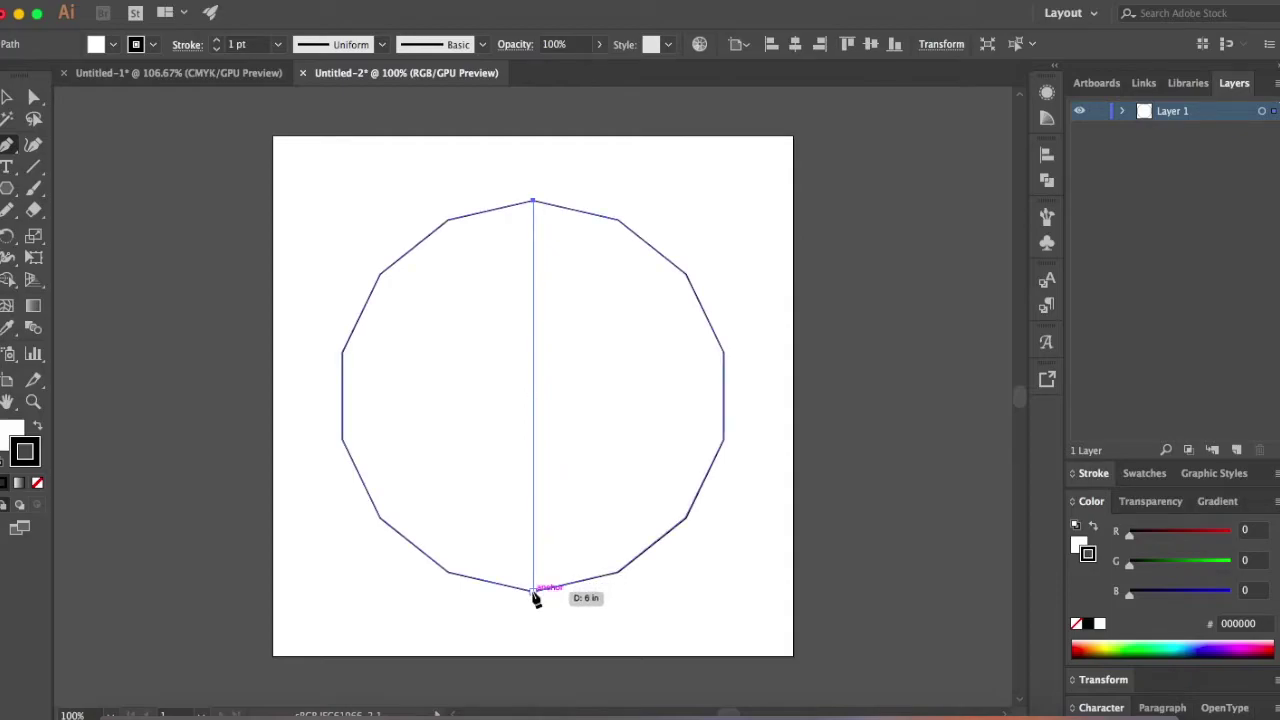
{"action": "left_click", "coordinate": [533, 591]}
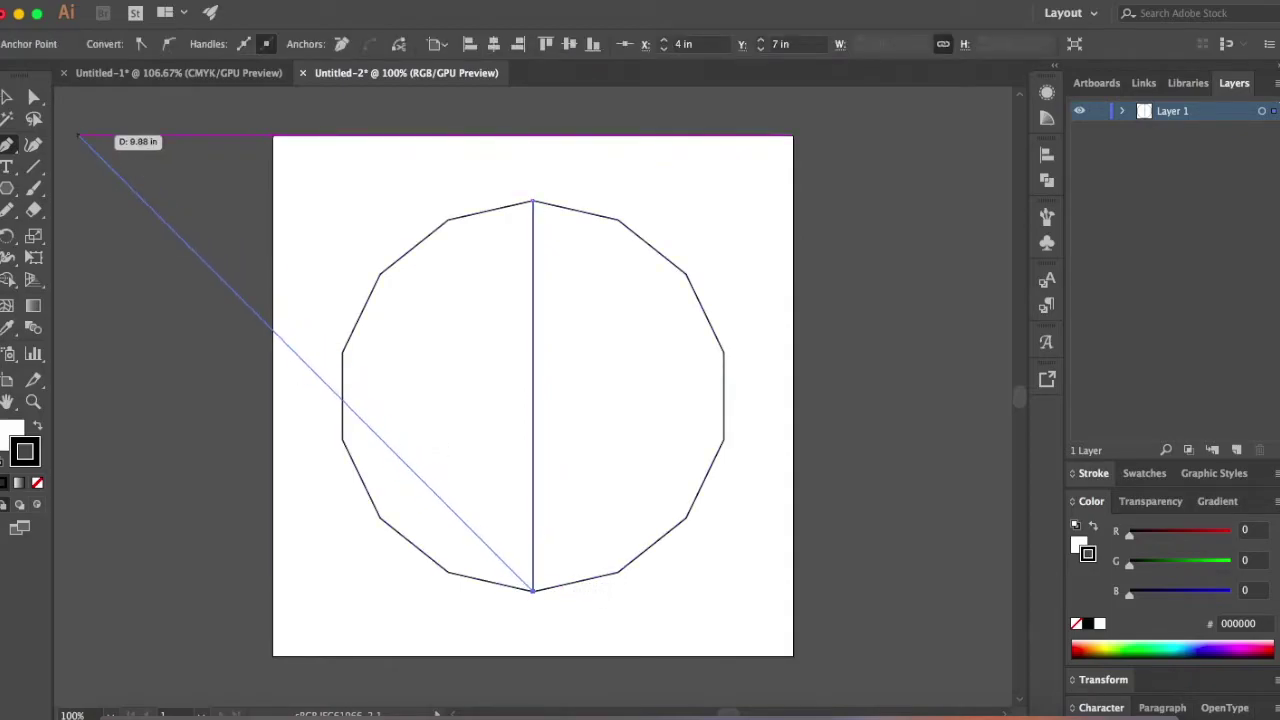
{"action": "left_click", "coordinate": [7, 101]}
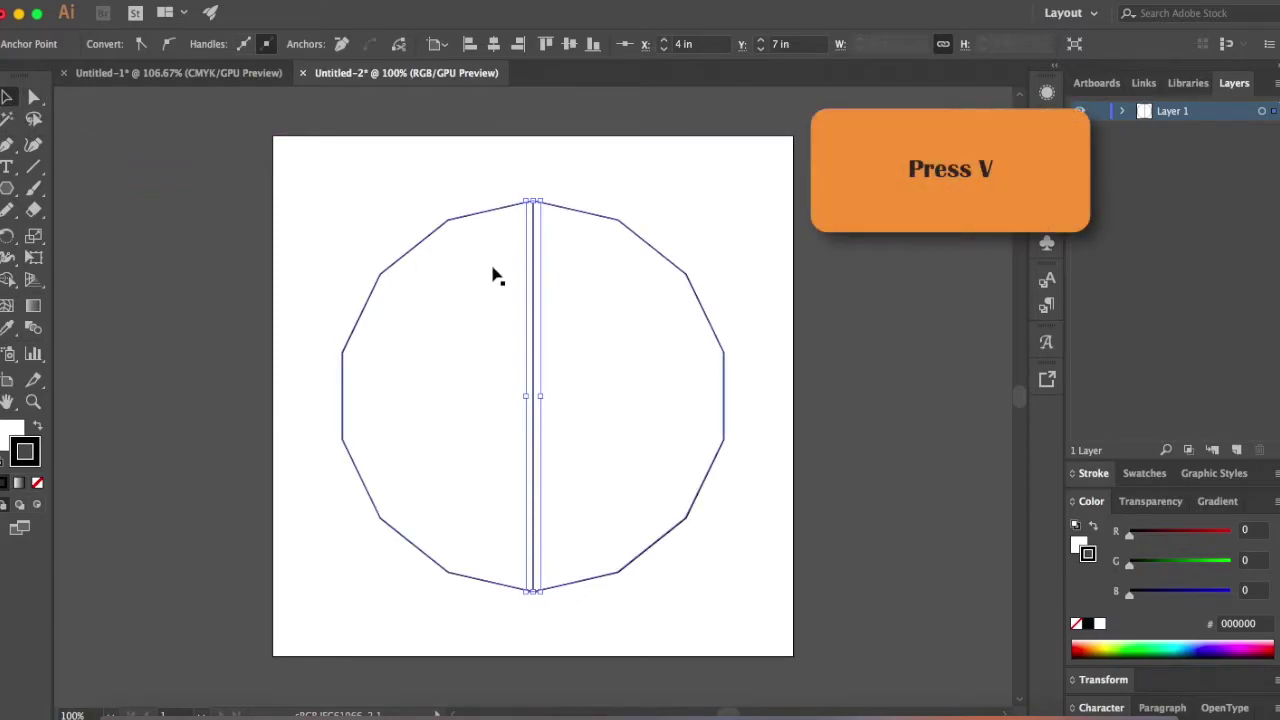
Make a copy of the vertical line rotated by 360/14 degrees.
{"action": "right_click", "coordinate": [536, 344]}
{"action": "mouse_move", "coordinate": [641, 603]}
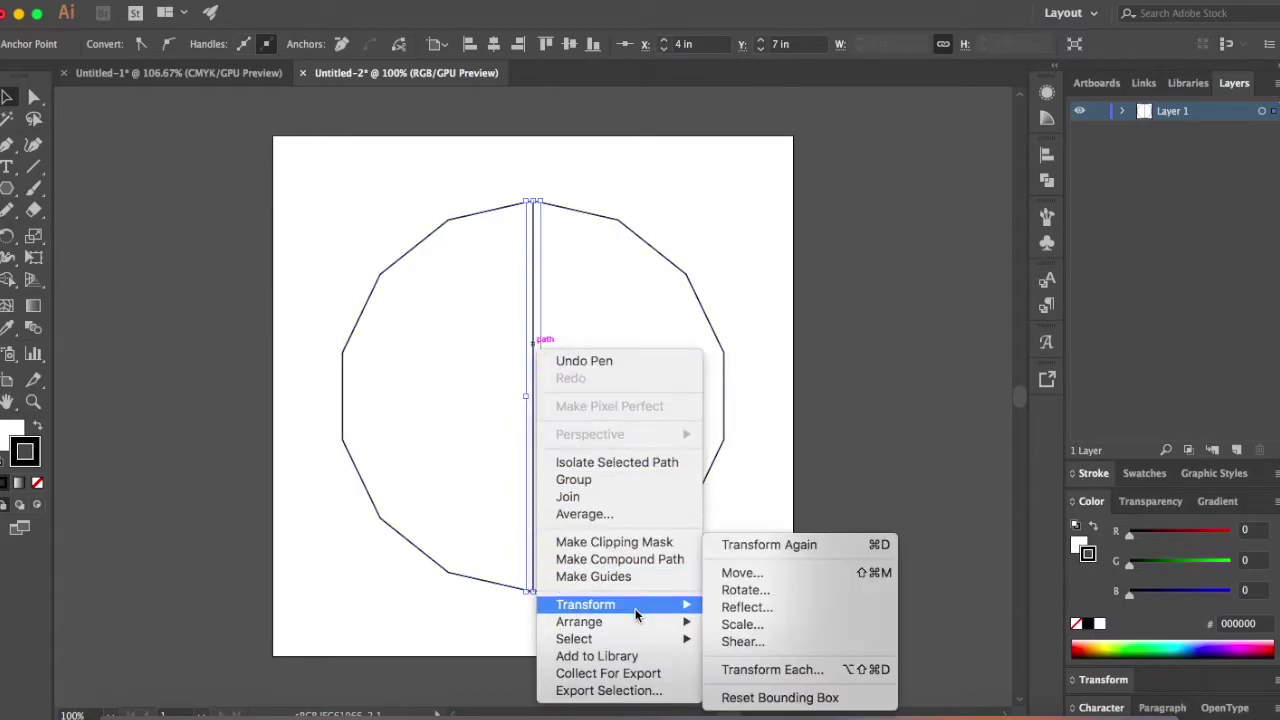
{"action": "left_click", "coordinate": [745, 590]}
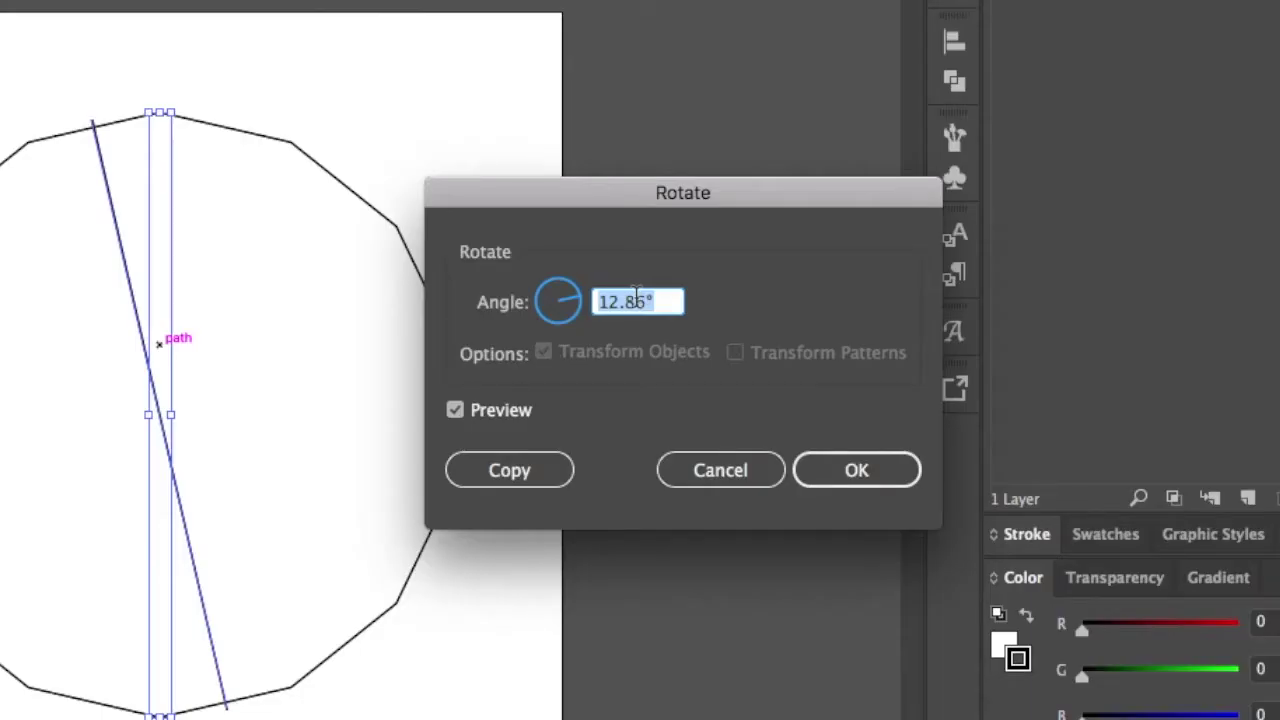
{"action": "type", "text": "360/"}
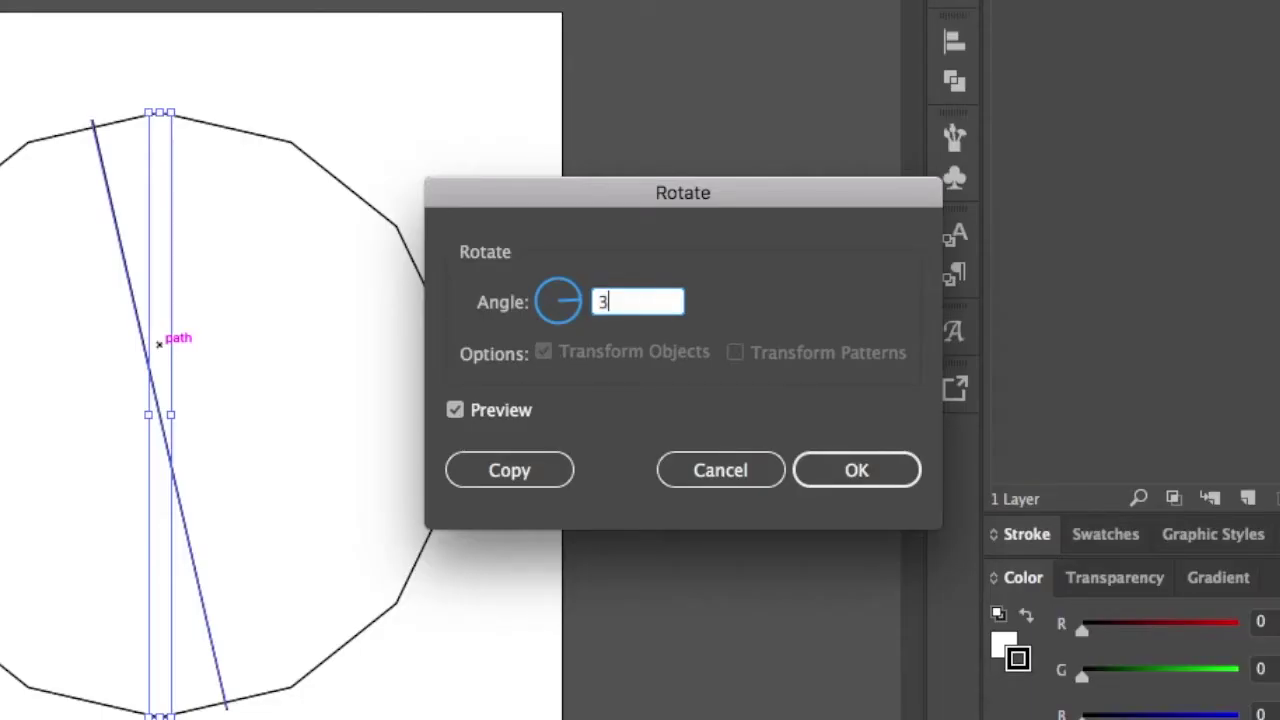
{"action": "type", "text": "14"}
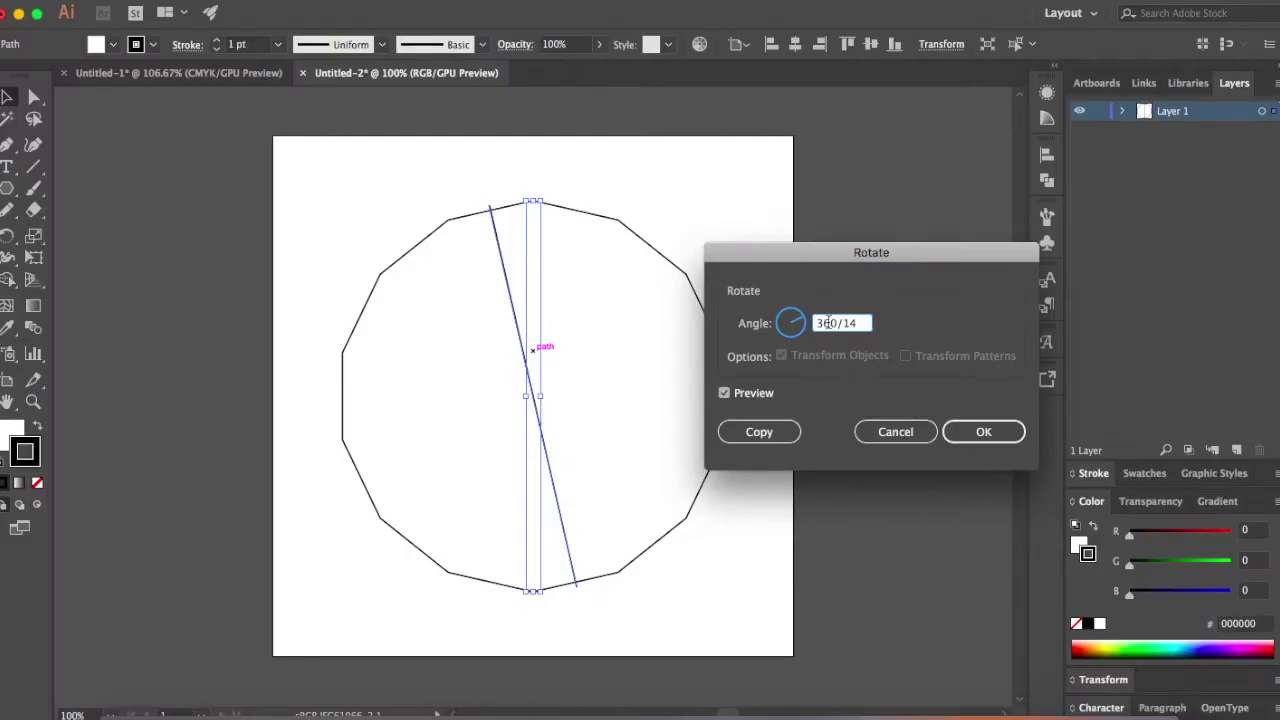
{"action": "left_click", "coordinate": [725, 394]}
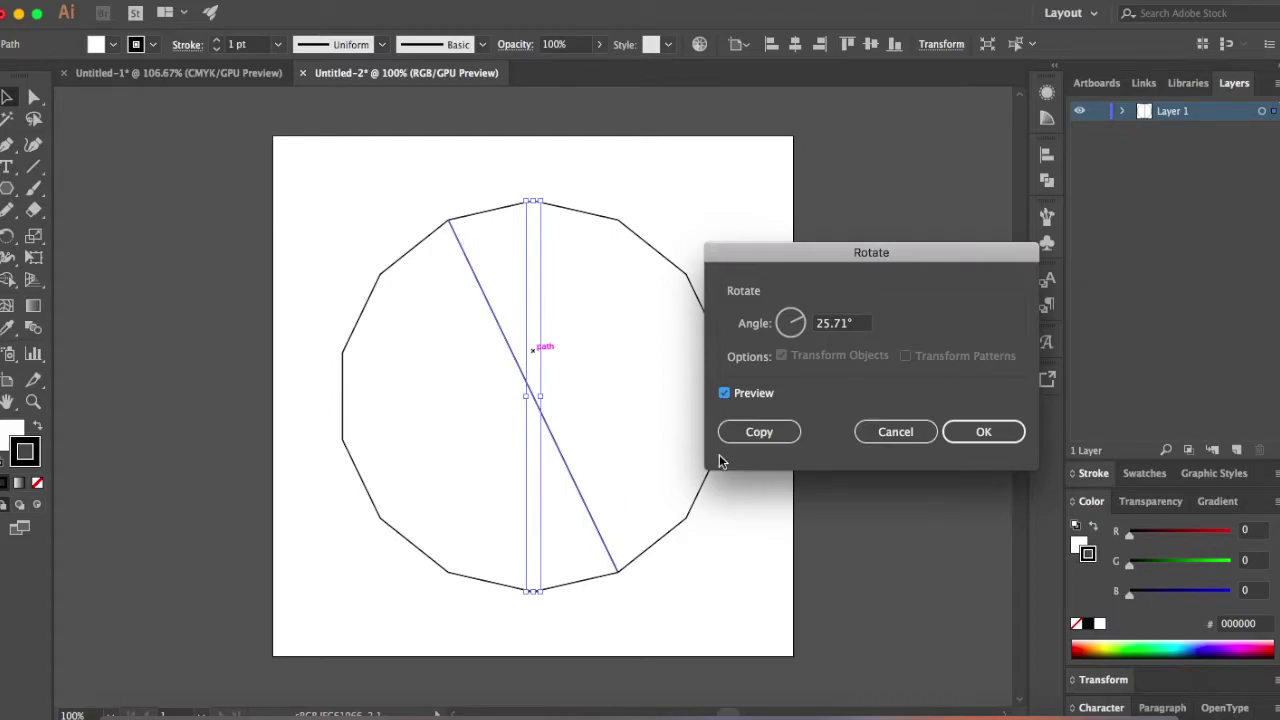
{"action": "left_click", "coordinate": [760, 432]}
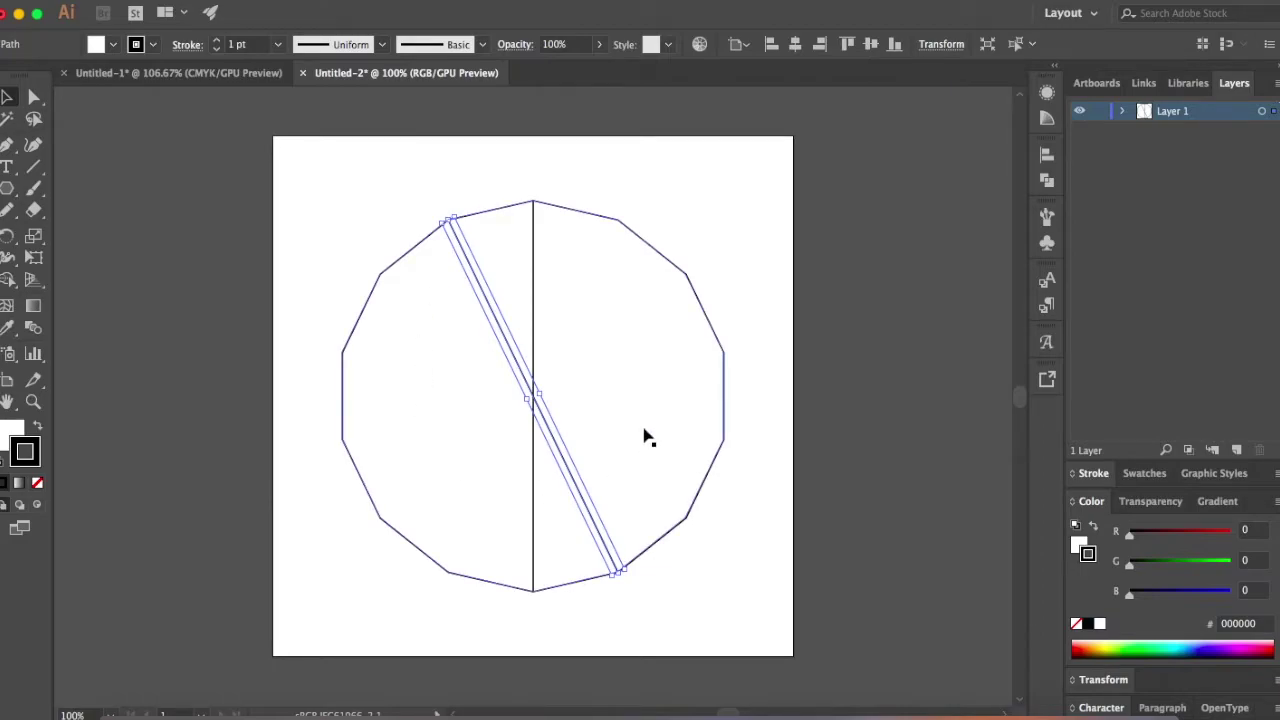
Repeat the rotated copy five more times so lines connect all opposite vertices of the polygon.
{"action": "left_click_drag", "start_coordinate": [645, 437], "coordinate": [645, 437]}
{"action": "key", "text": "super+d"}
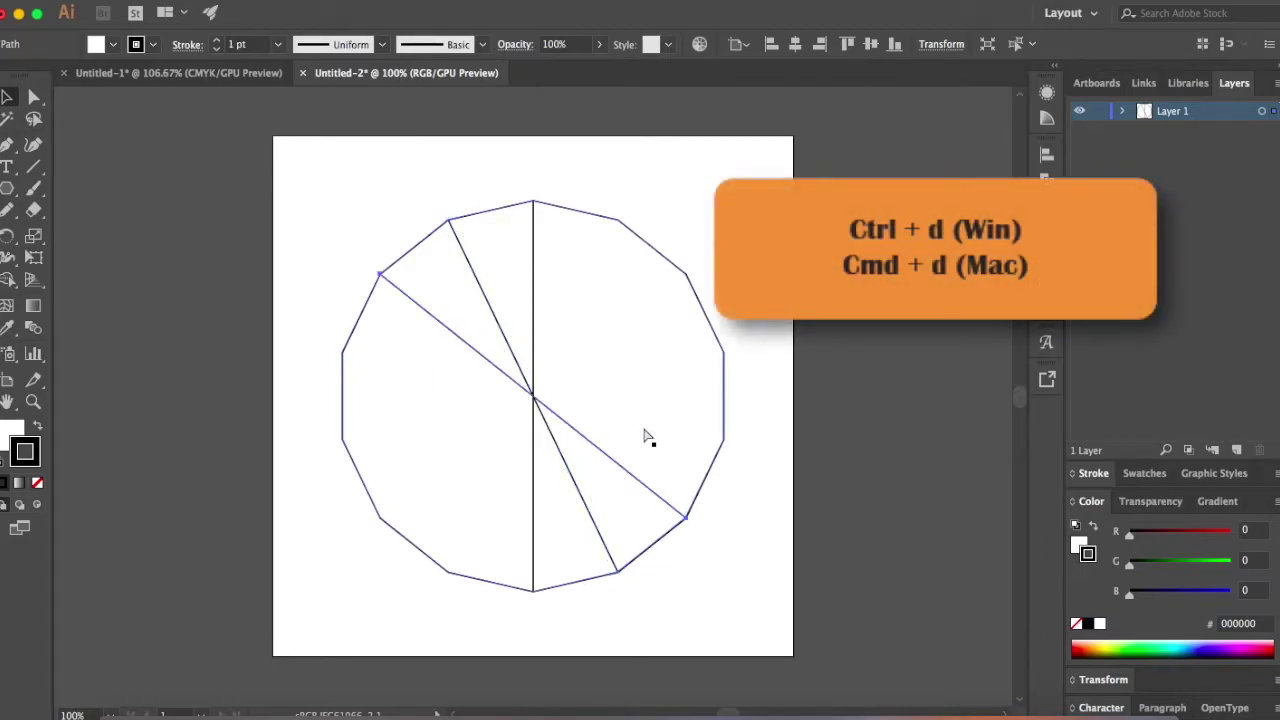
{"action": "key", "text": "super+d"}
{"action": "key", "text": "super+d"}
{"action": "key", "text": "super+d"}
{"action": "key", "text": "super+d"}
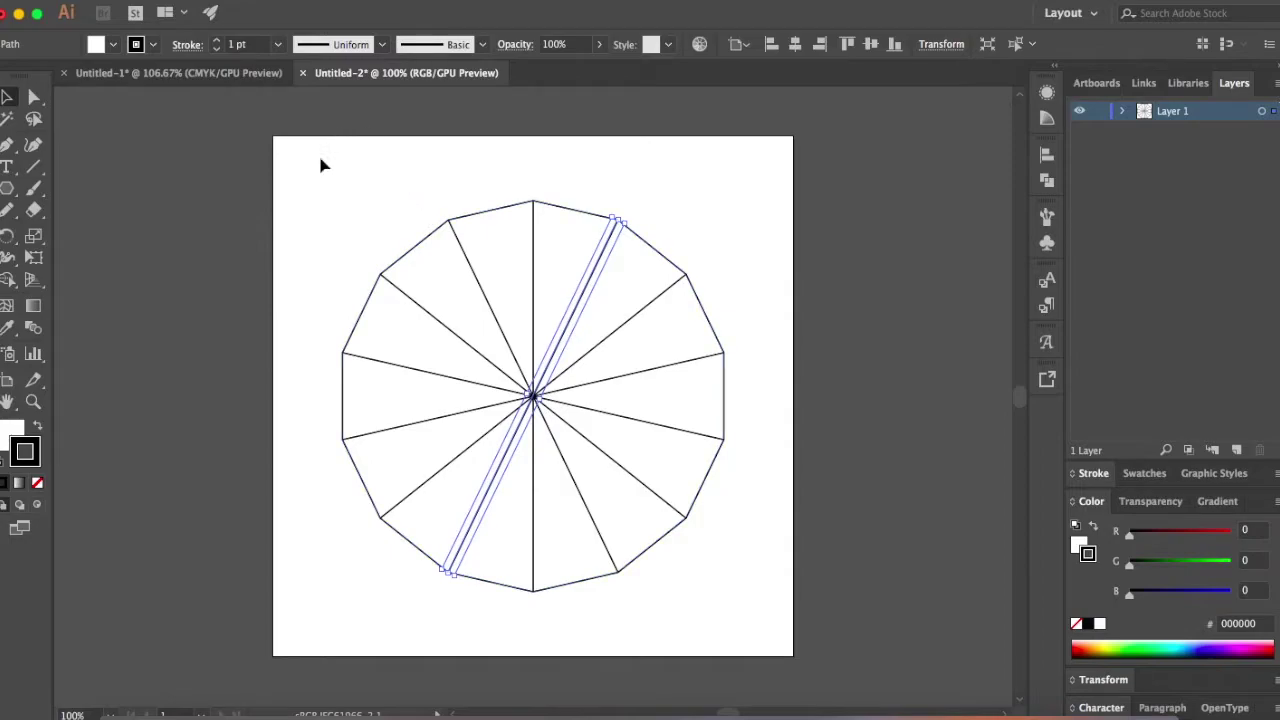
{"action": "key", "text": "super+a"}
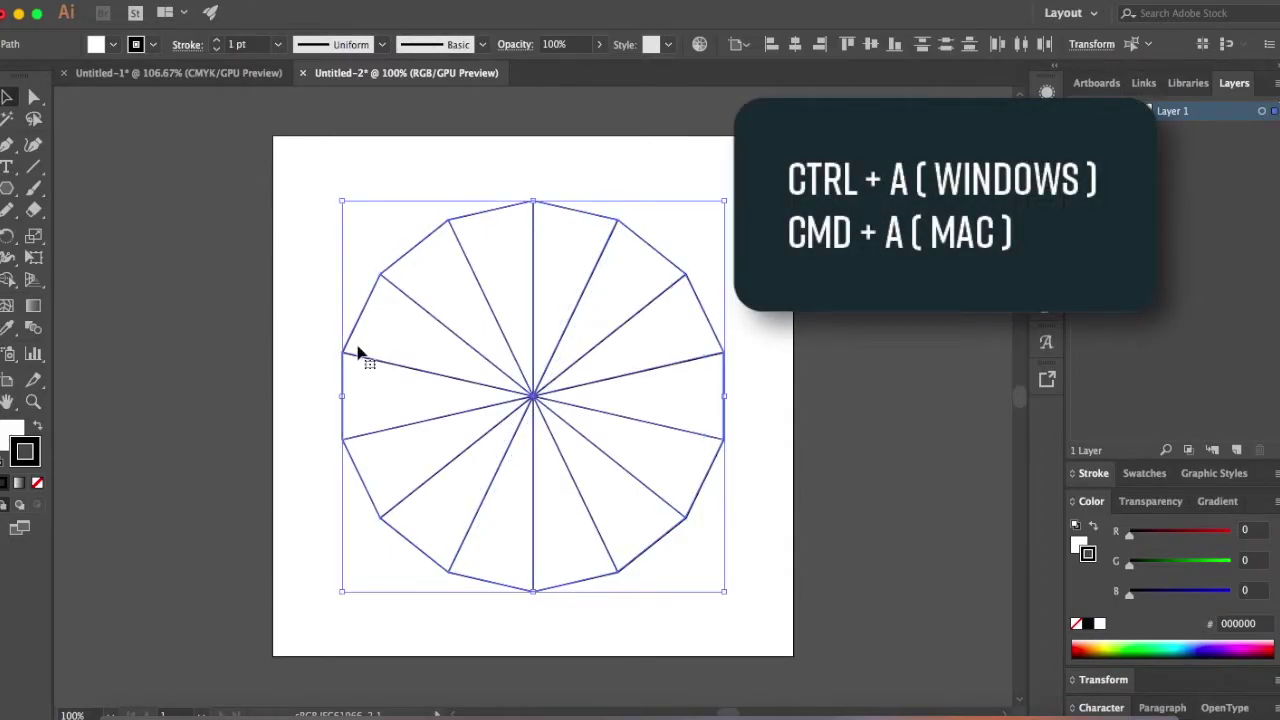
{"action": "left_click", "coordinate": [346, 220]}
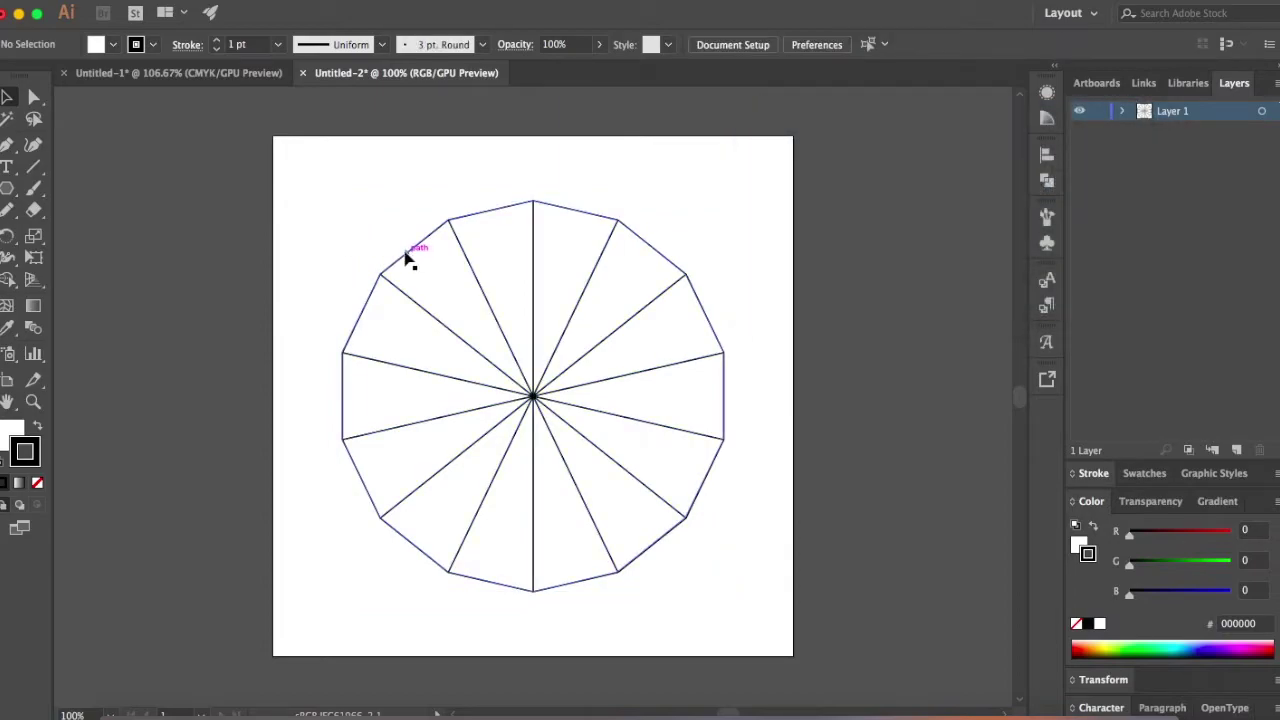
Select the lines dividing the 14-sided polygon and convert them into guides, leaving the outer polygon as artwork.
{"action": "key", "text": "super+a"}
{"action": "key", "text": "super+g"}
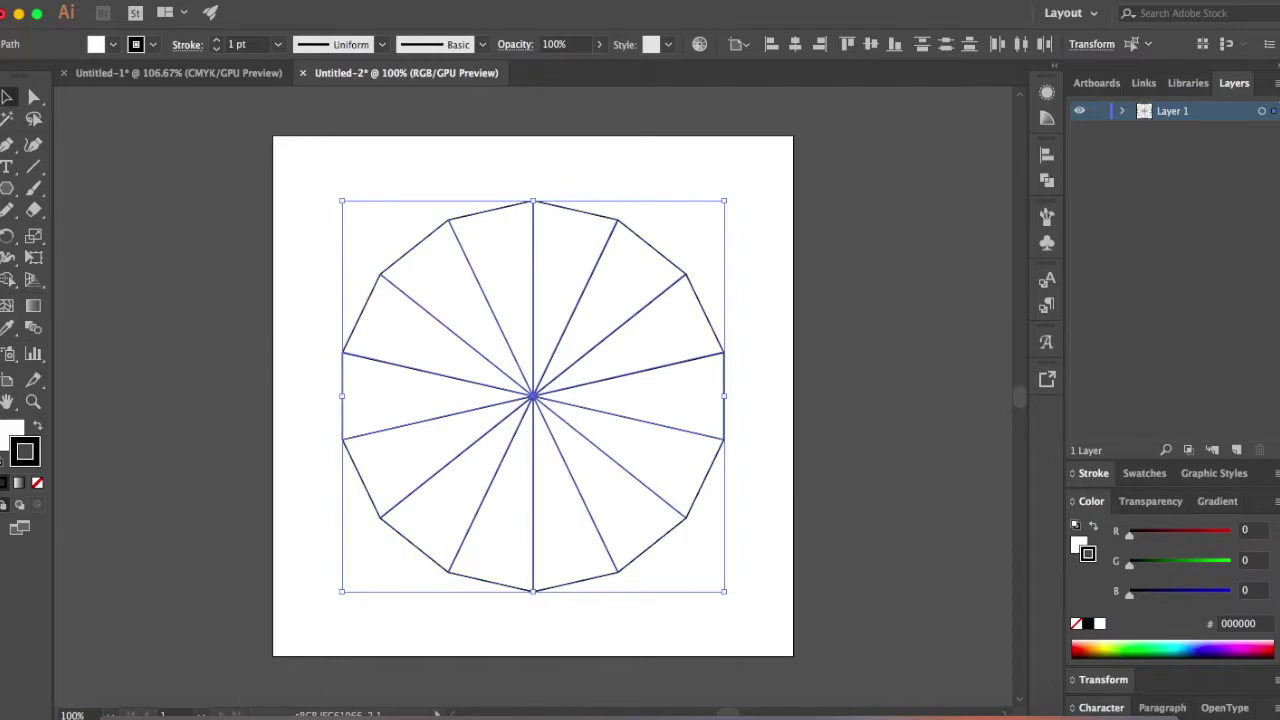
{"action": "left_click", "coordinate": [432, 2]}
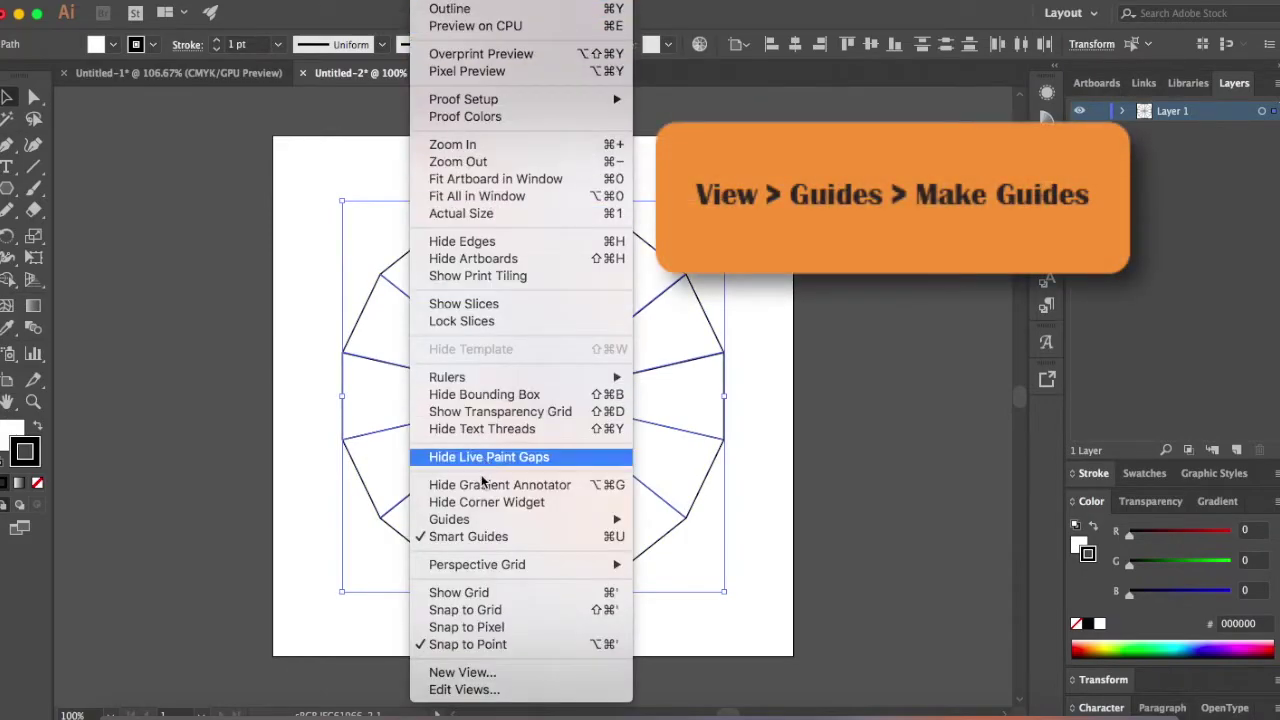
{"action": "mouse_move", "coordinate": [485, 521]}
{"action": "left_click", "coordinate": [692, 555]}
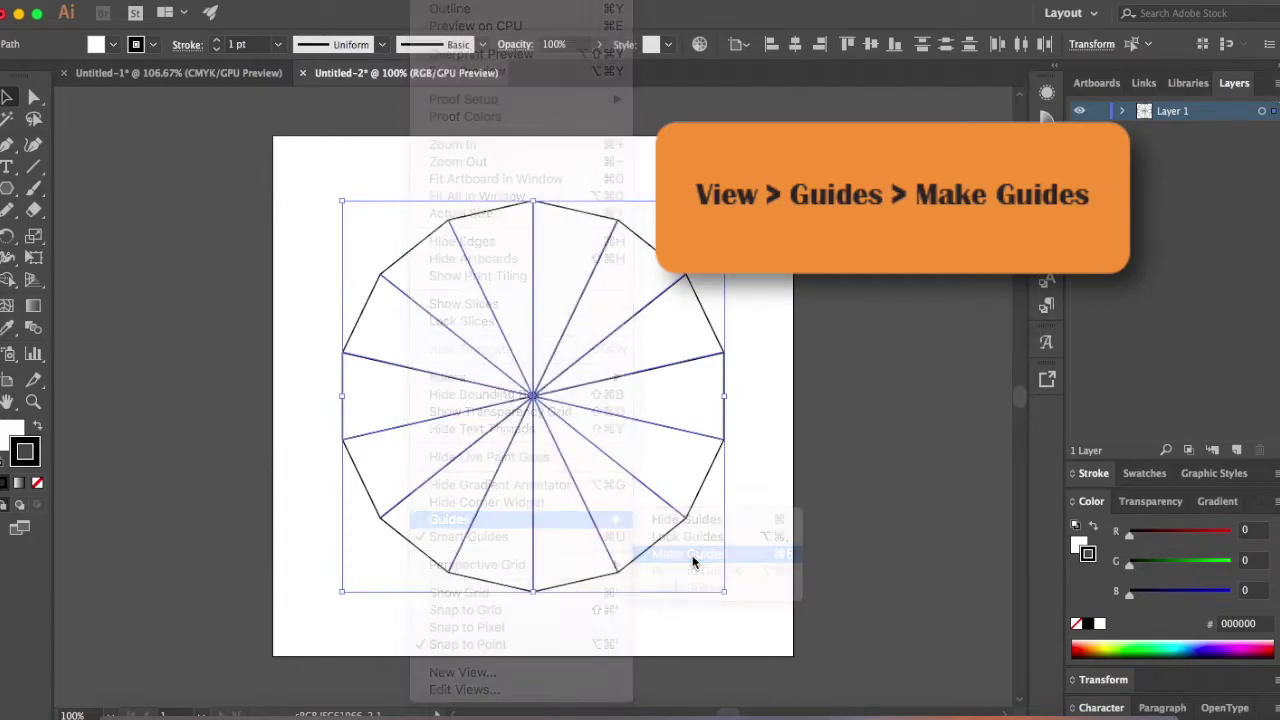
{"action": "left_click", "coordinate": [551, 266]}
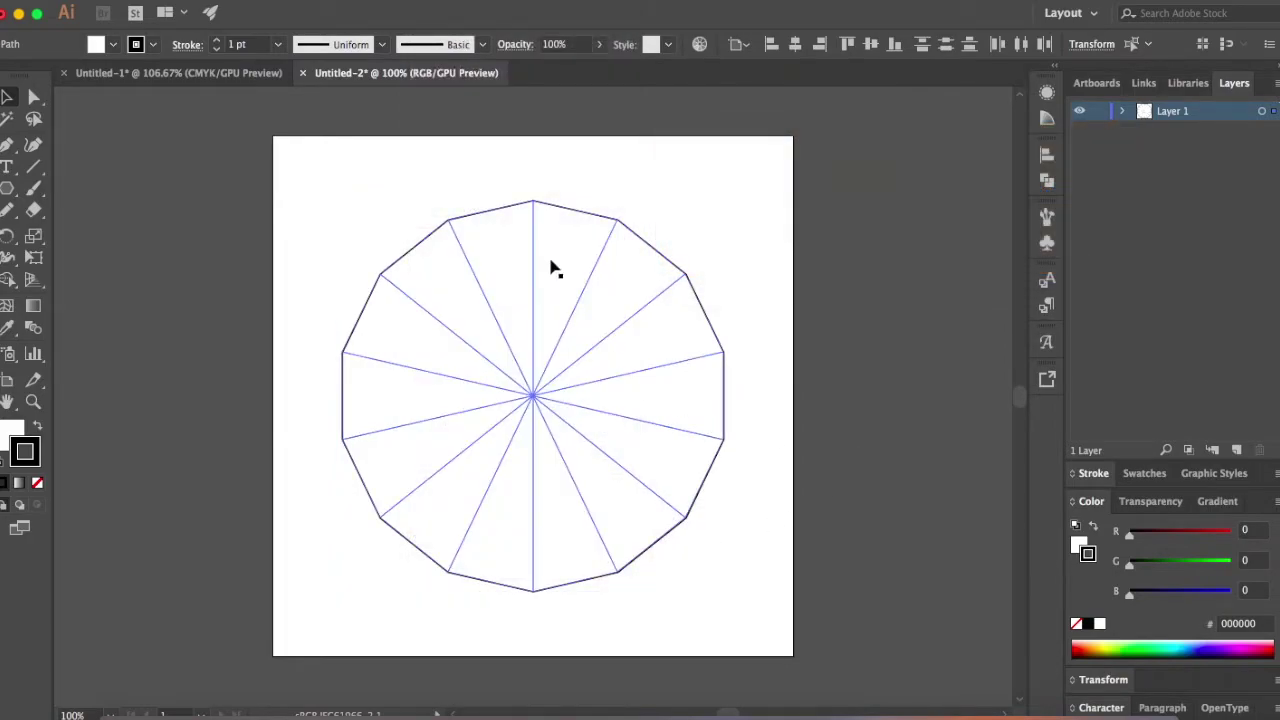
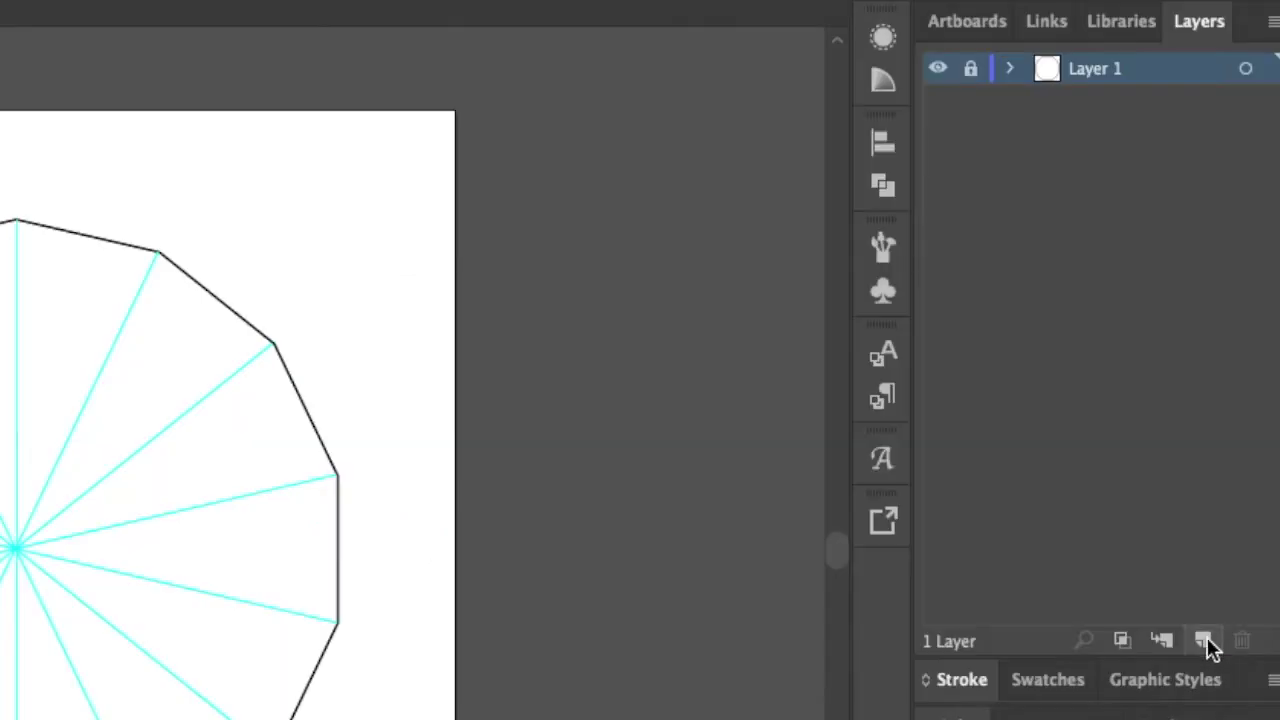
Add a new layer above the locked Layer 1 and turn off Snap to Grid for drawing with the Pen tool.
{"action": "left_click", "coordinate": [1236, 450]}
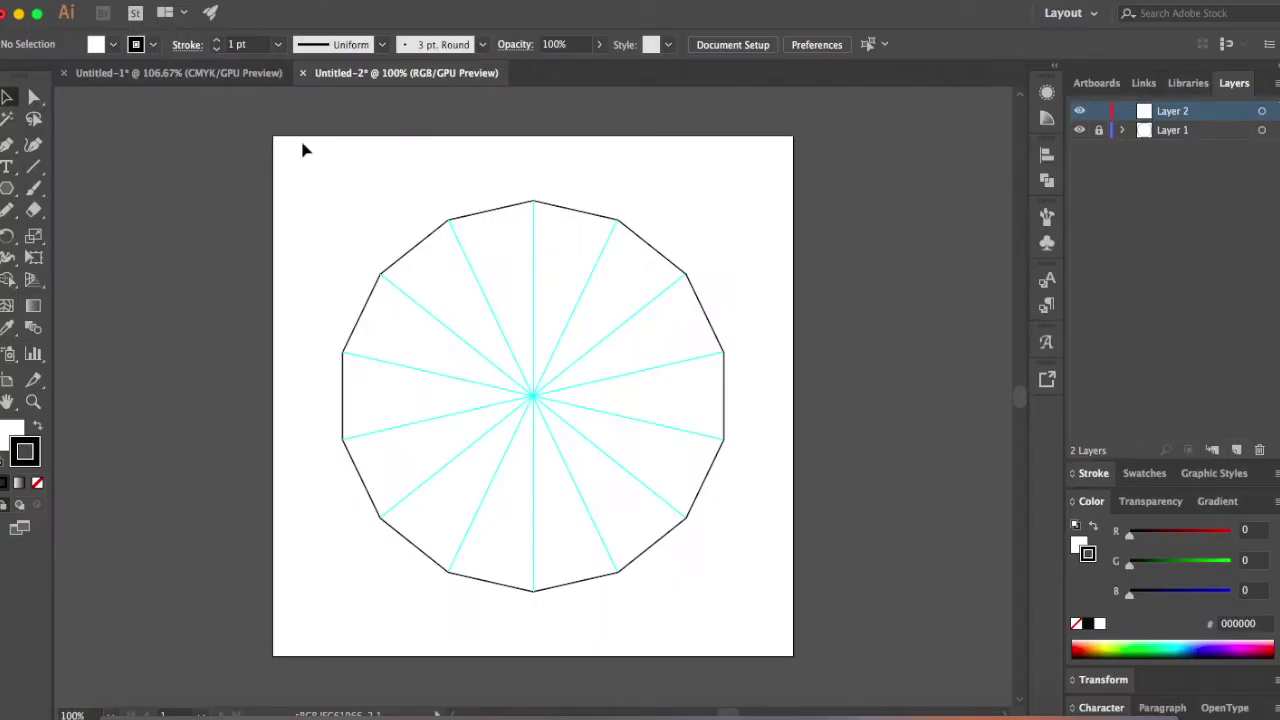
{"action": "left_click", "coordinate": [7, 144]}
{"action": "scroll", "coordinate": [597, 285], "scroll_direction": "up", "scroll_amount": 2}
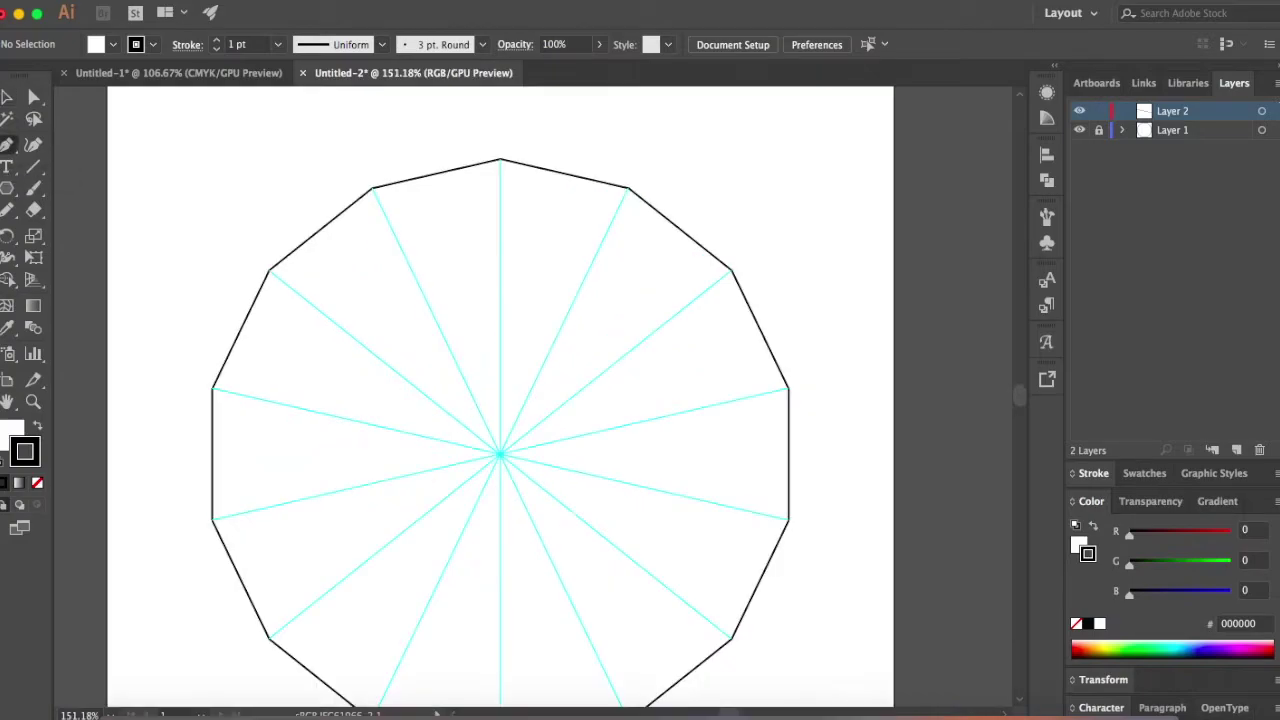
{"action": "left_click", "coordinate": [428, 0]}
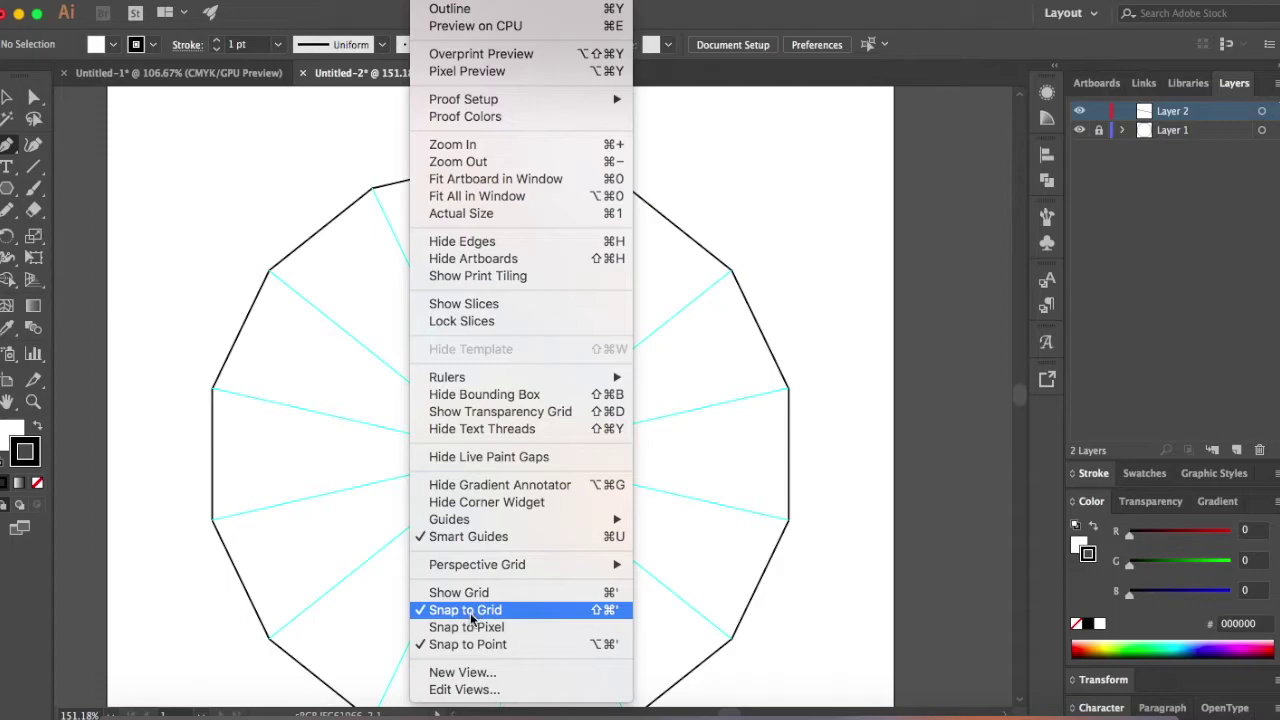
{"action": "left_click", "coordinate": [470, 612]}
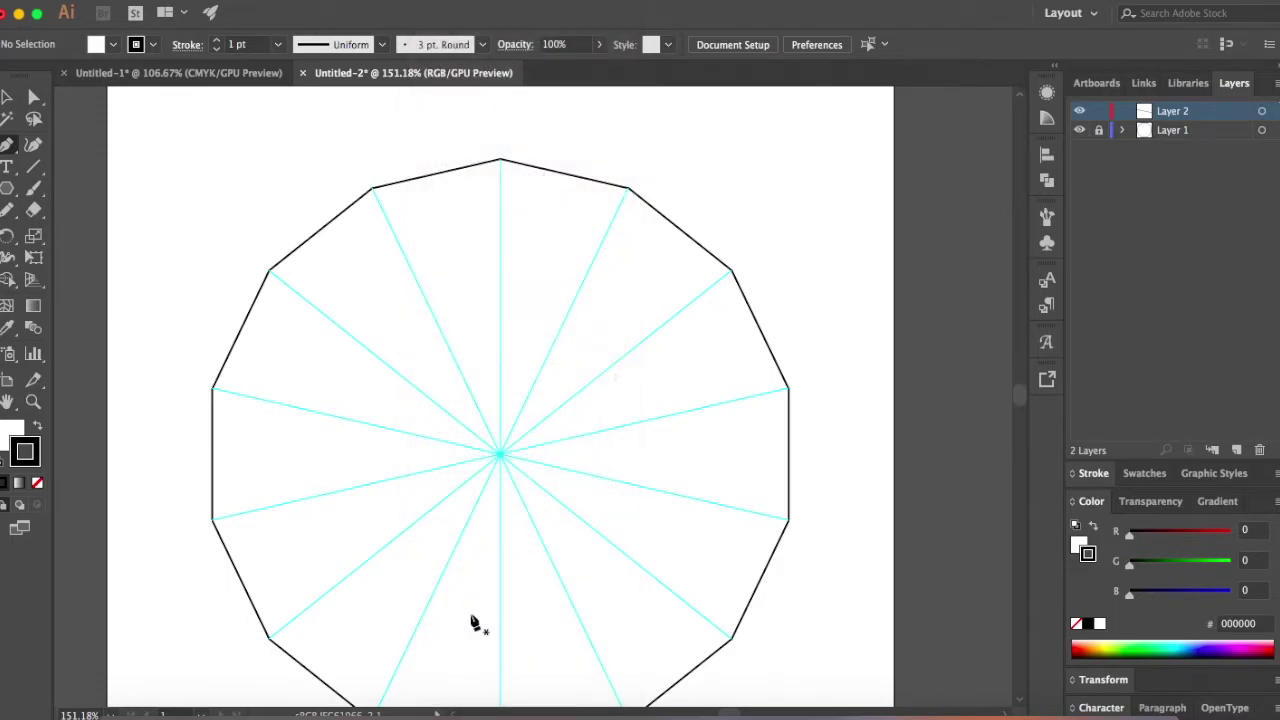
Draw a closed triangle over one polygon sector, from the top vertex to its clockwise neighbour, the centre and back.
{"action": "left_click", "coordinate": [500, 161]}
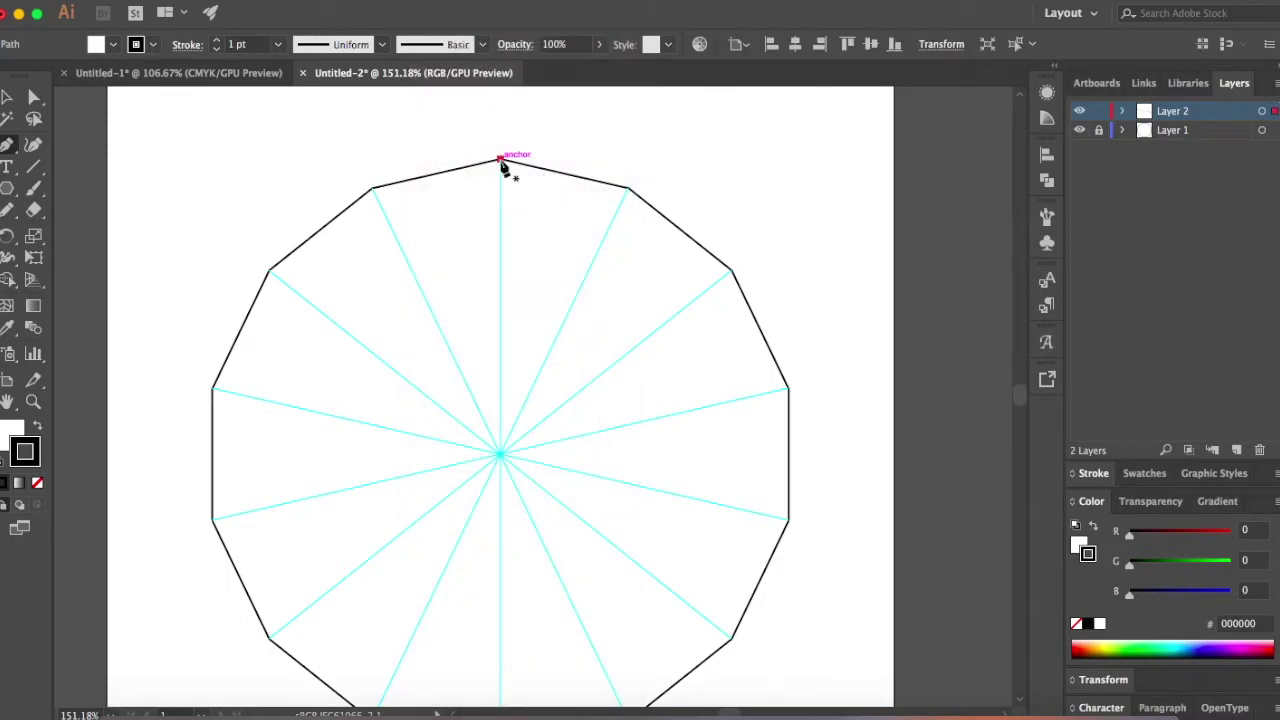
{"action": "left_click", "coordinate": [629, 188]}
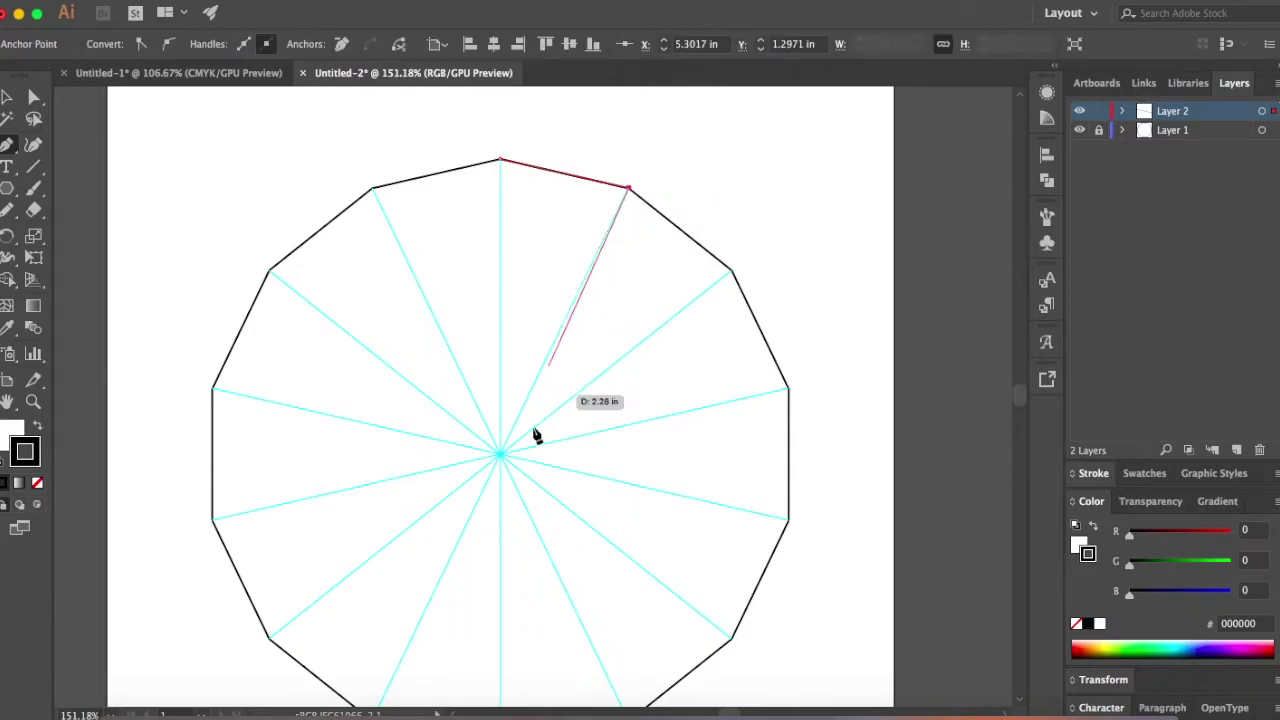
{"action": "left_click", "coordinate": [500, 455]}
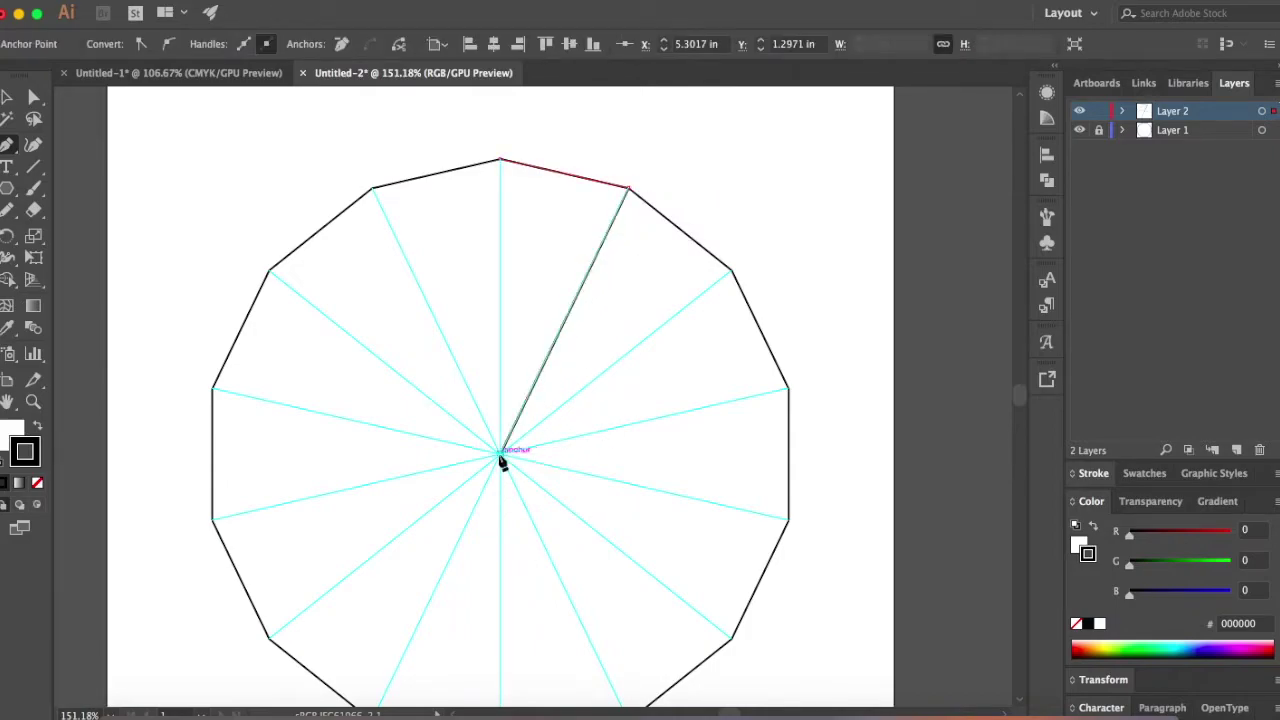
{"action": "left_click", "coordinate": [501, 162]}
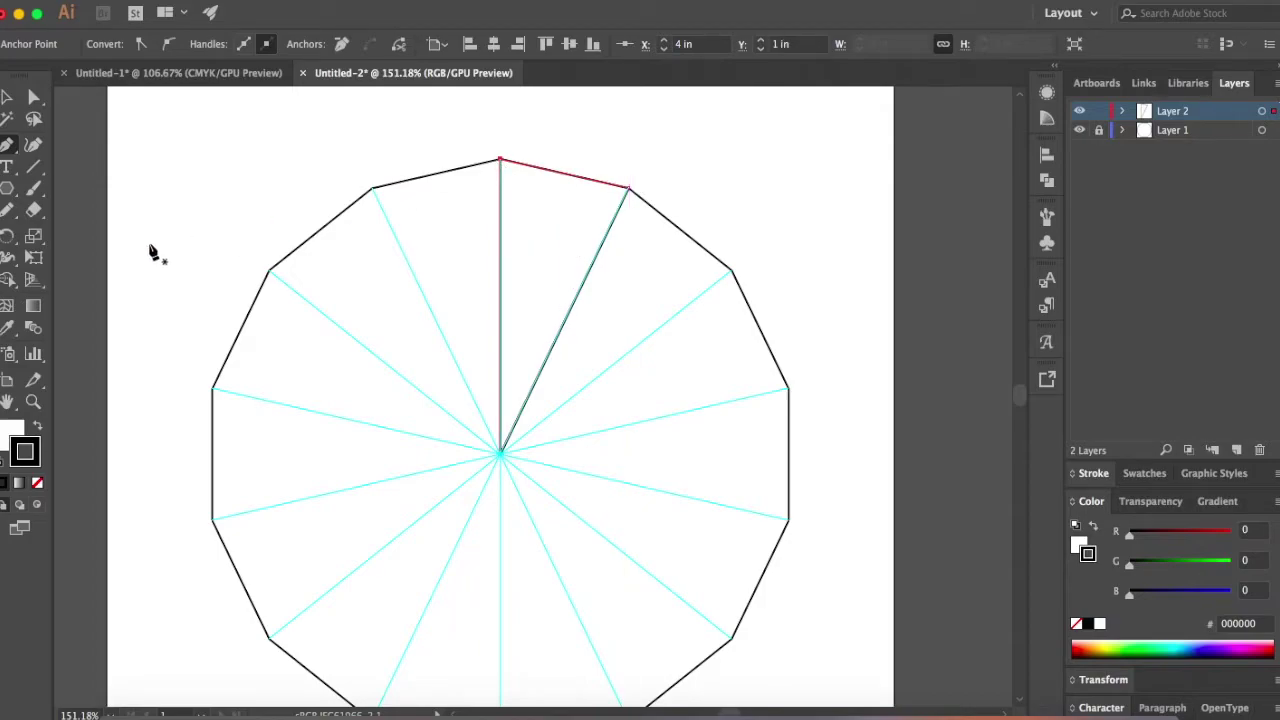
Remove the triangle's stroke and give it a green fill, hex 00d068.
{"action": "left_click", "coordinate": [8, 97]}
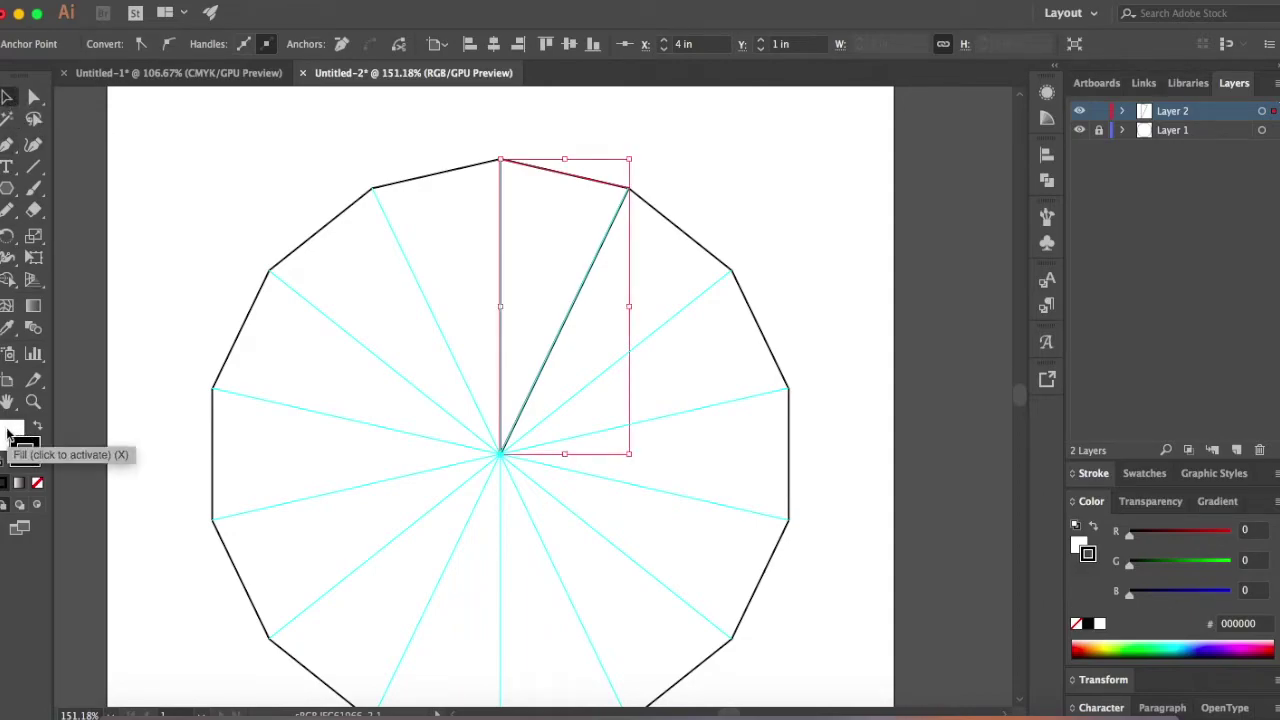
{"action": "left_click", "coordinate": [39, 484]}
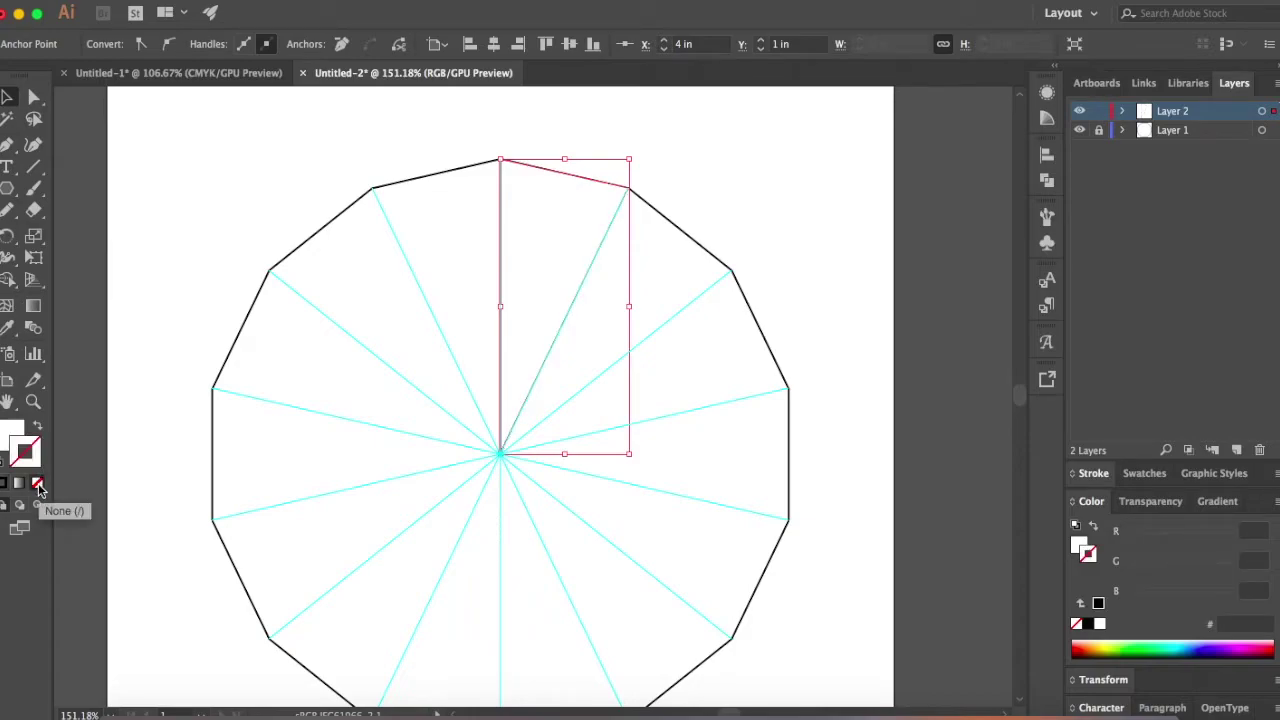
{"action": "left_click", "coordinate": [12, 432]}
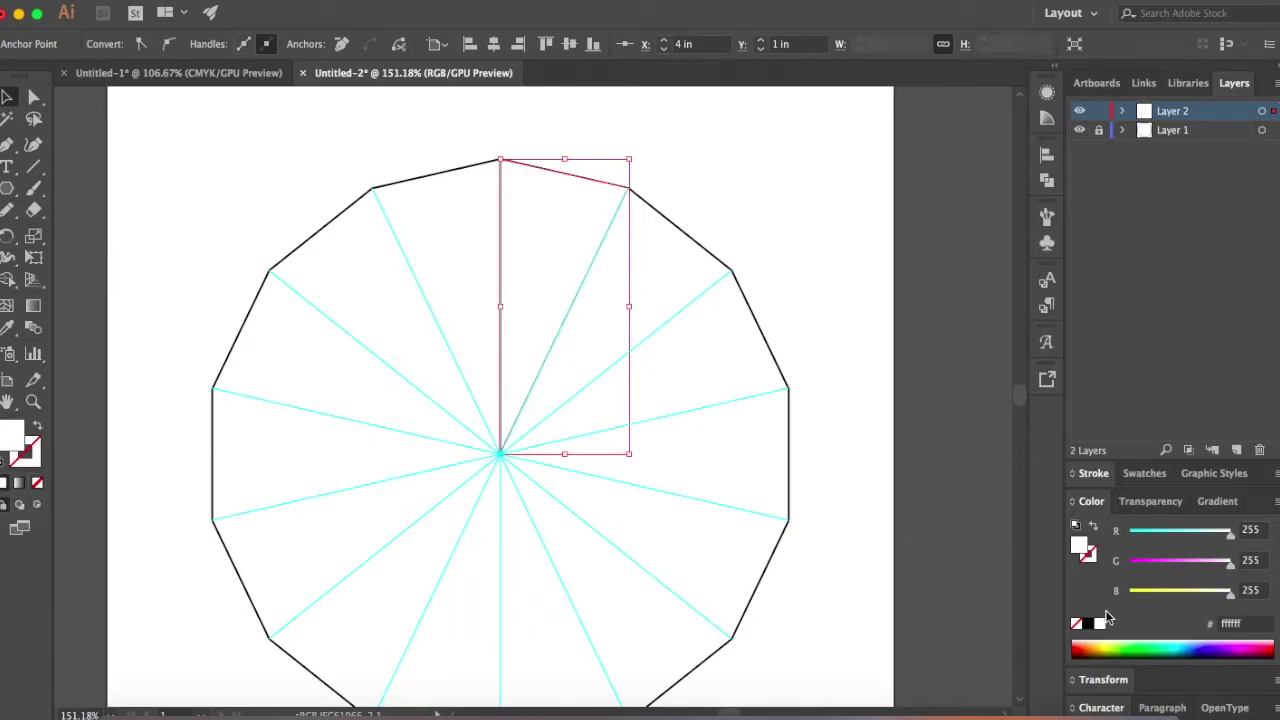
{"action": "left_click", "coordinate": [1158, 645]}
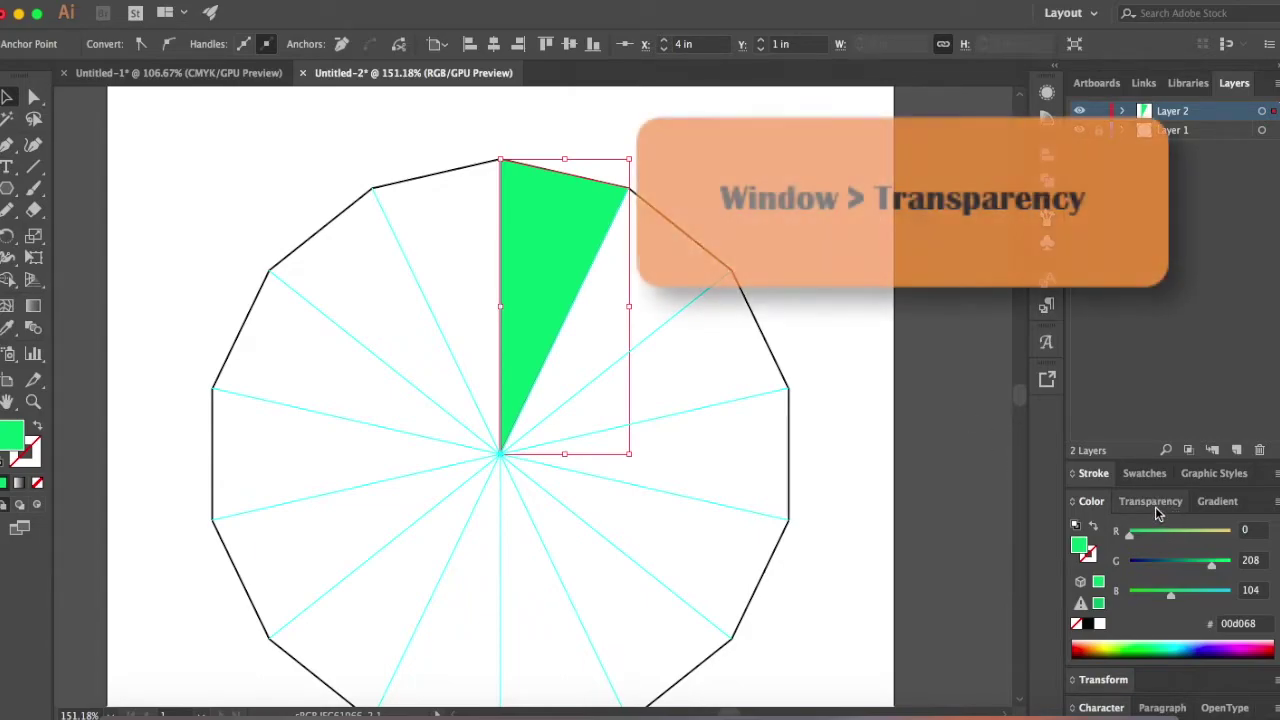
{"action": "left_click", "coordinate": [1155, 508]}
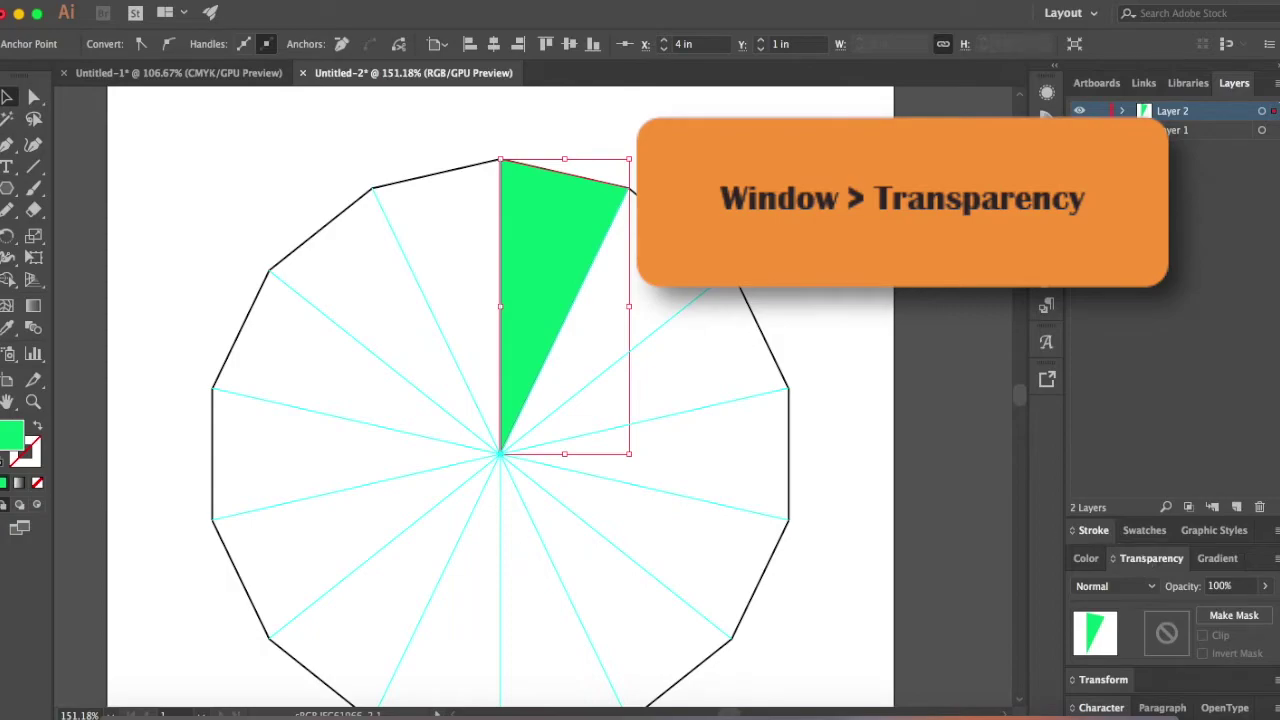
{"action": "left_click", "coordinate": [480, 0]}
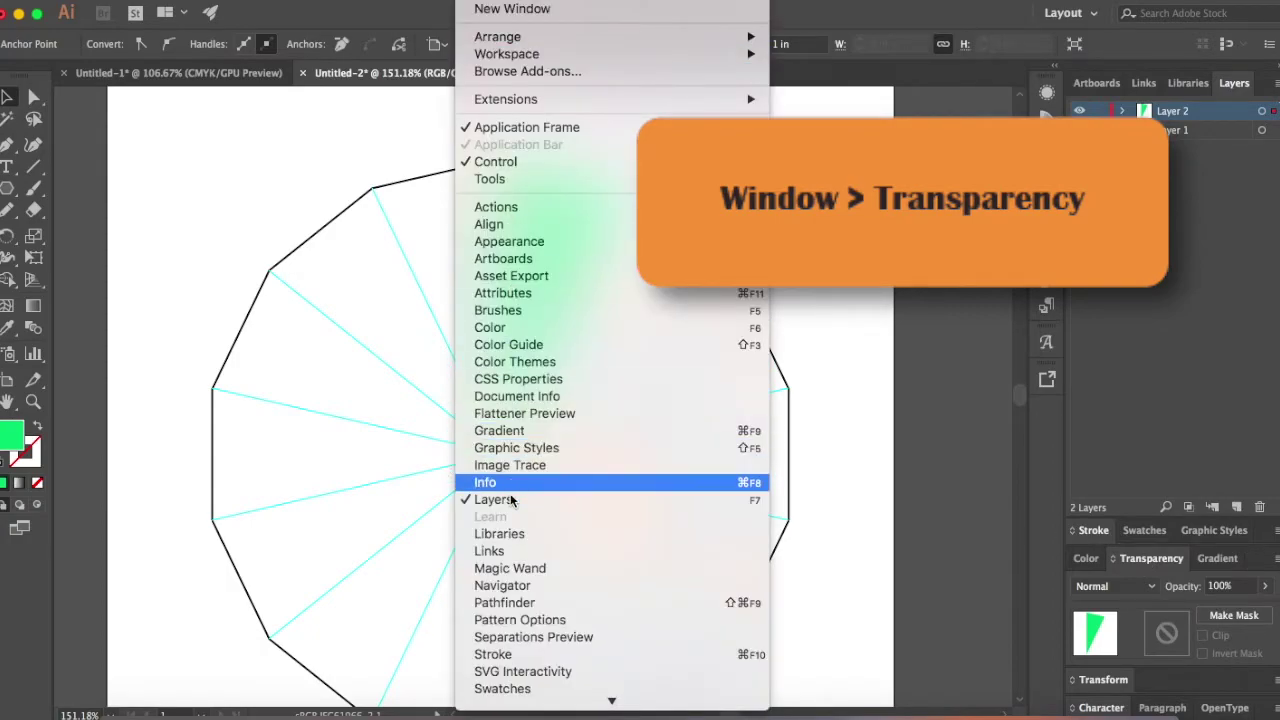
{"action": "scroll", "coordinate": [502, 625], "scroll_direction": "down", "scroll_amount": 5}
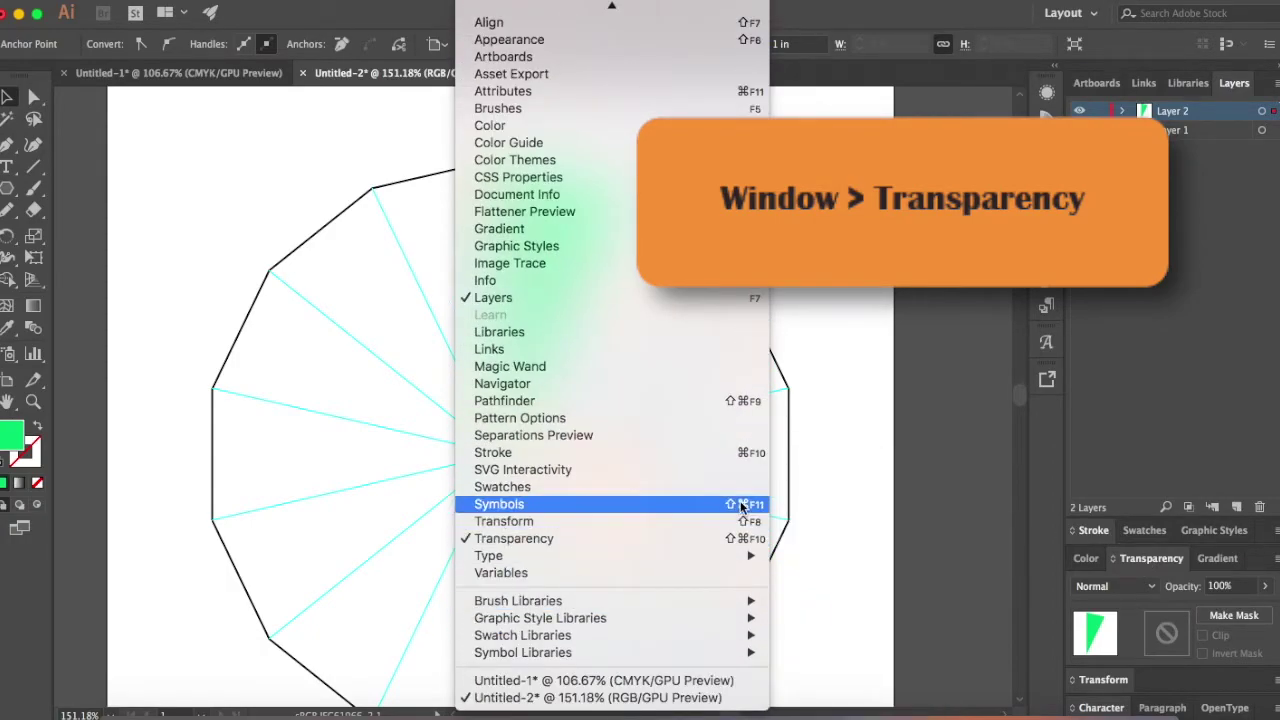
{"action": "left_click", "coordinate": [1005, 516]}
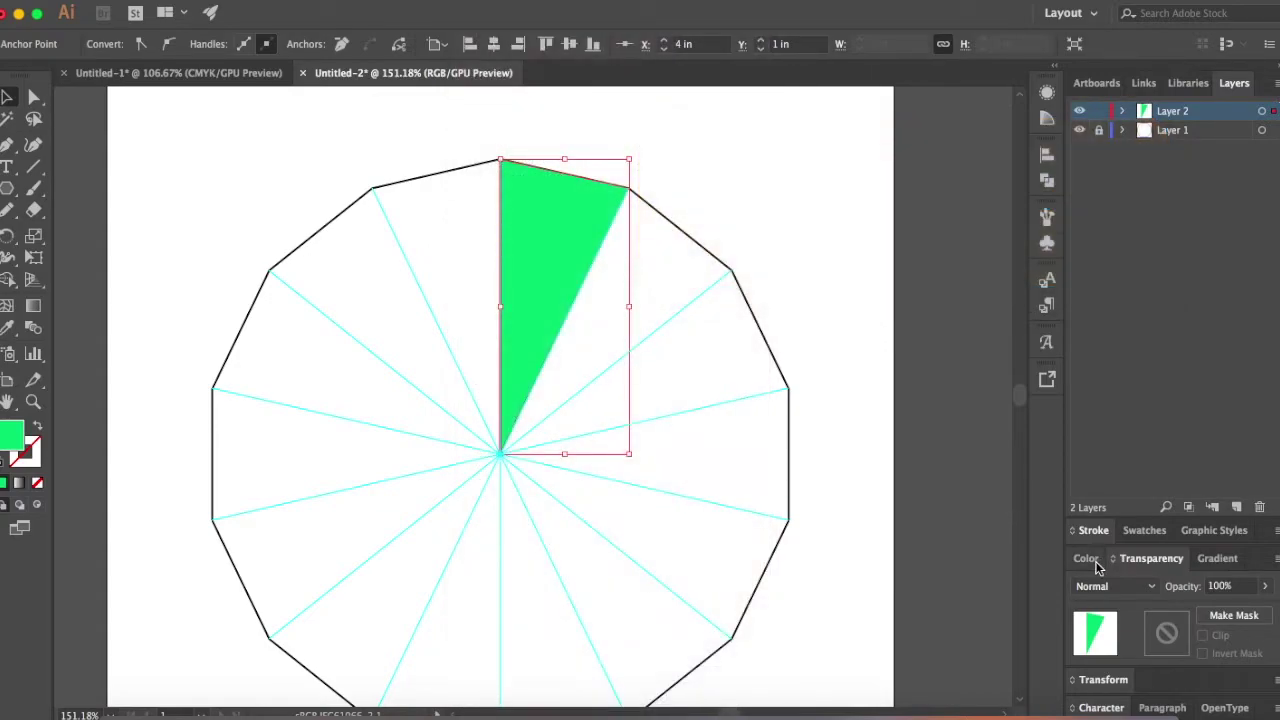
{"action": "left_click", "coordinate": [1090, 562]}
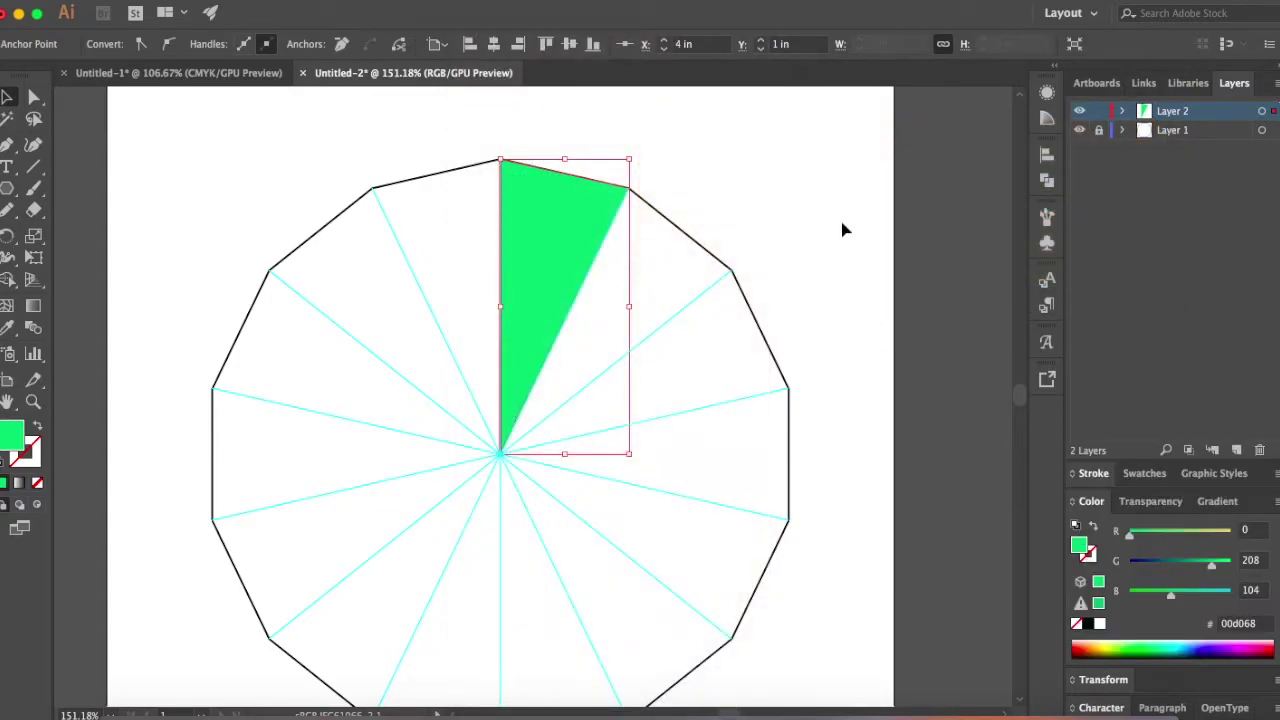
{"action": "left_click", "coordinate": [488, 2]}
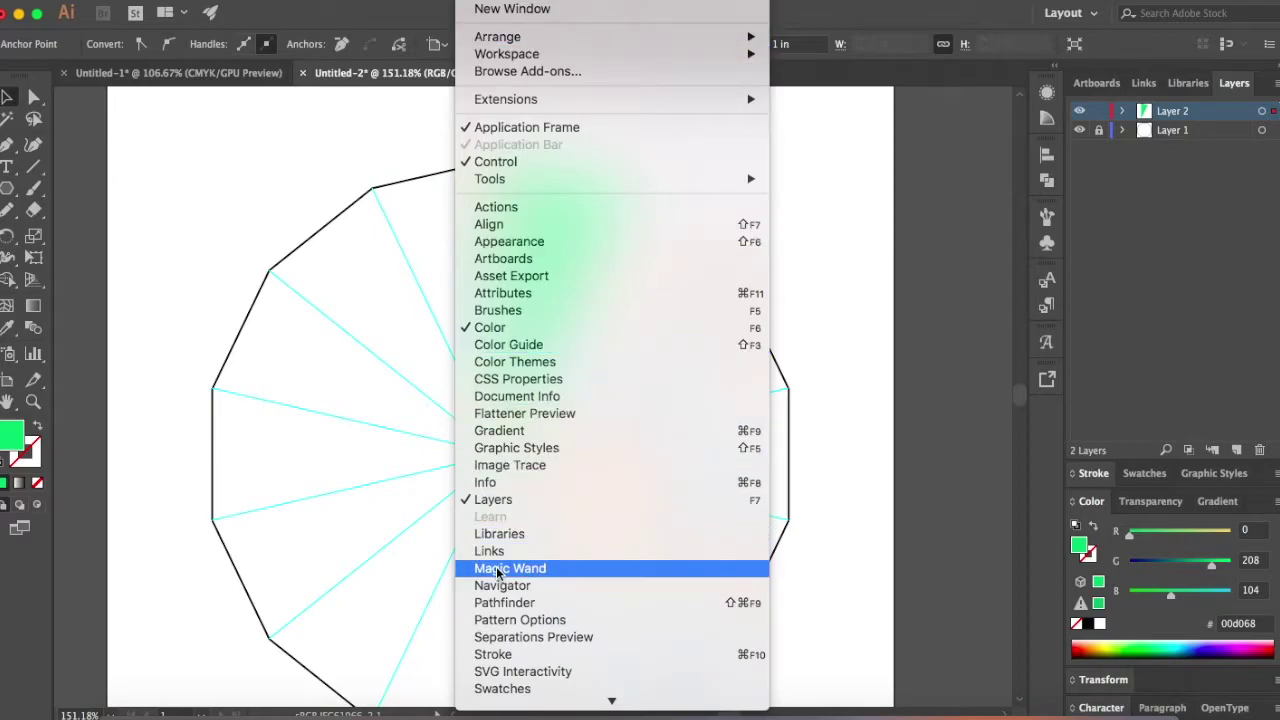
{"action": "scroll", "coordinate": [486, 567], "scroll_direction": "down", "scroll_amount": 2}
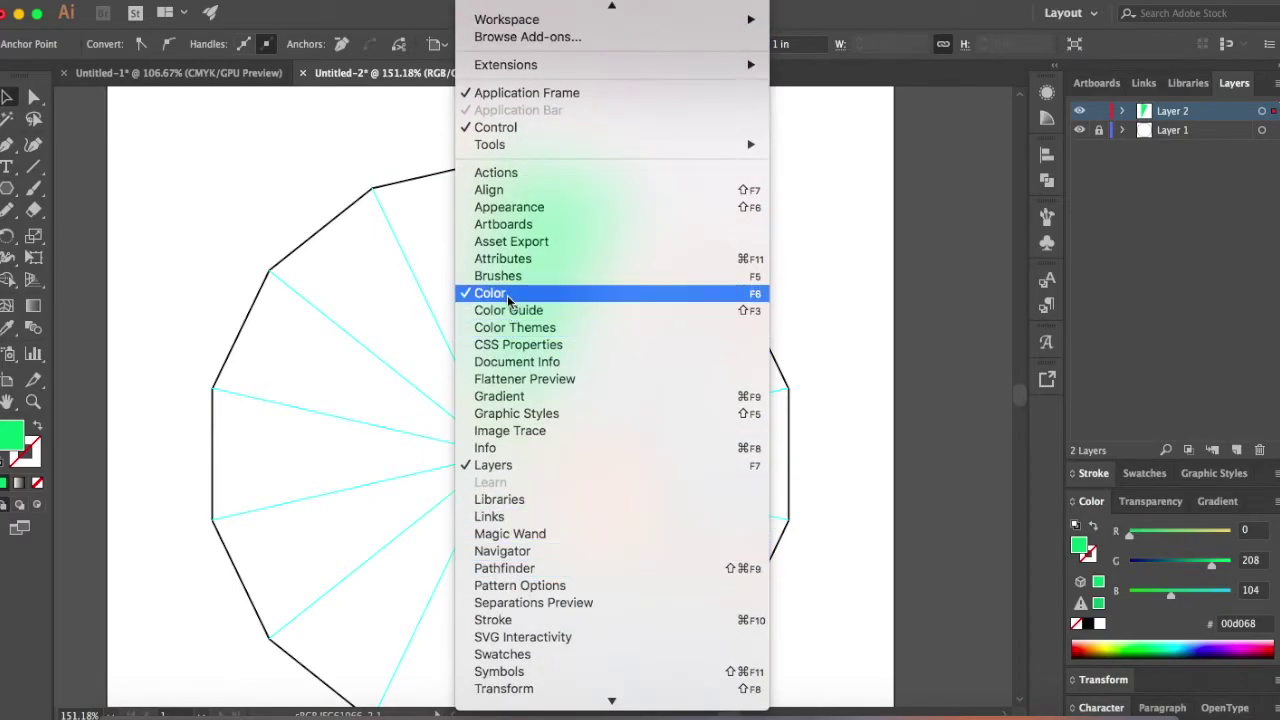
{"action": "left_click", "coordinate": [958, 484]}
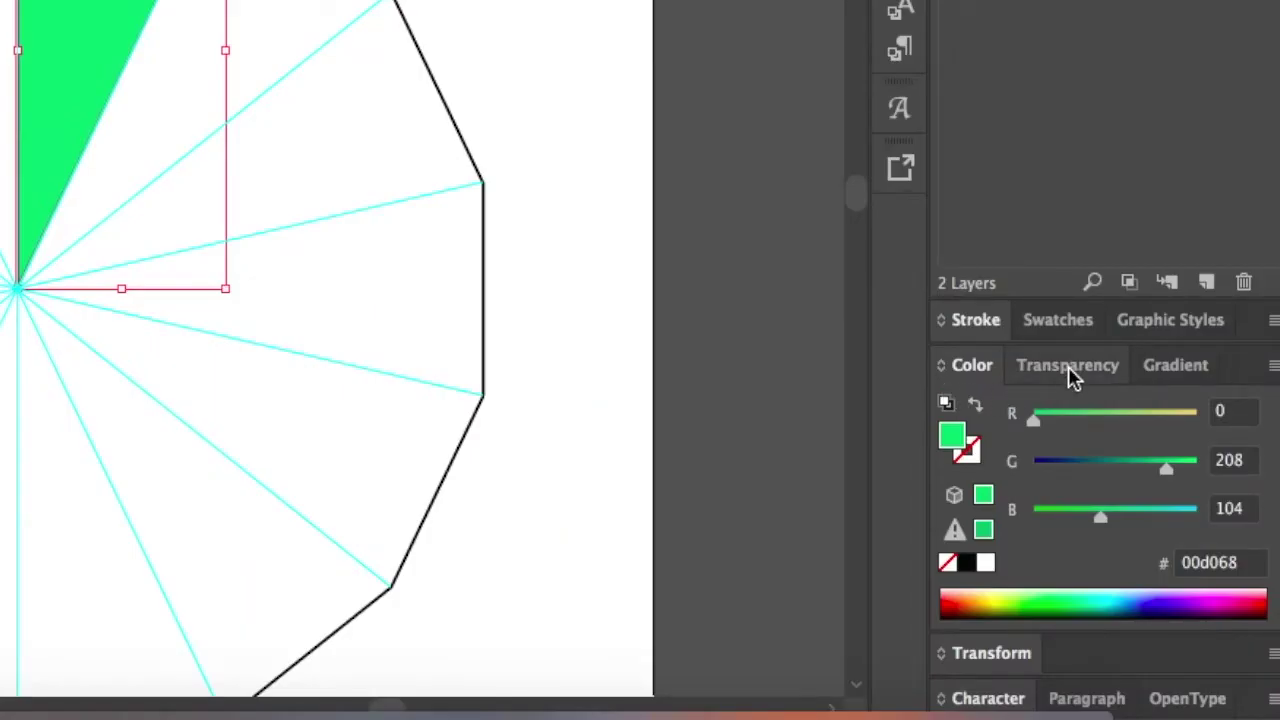
Lower the green triangle's opacity to 28%.
{"action": "left_click", "coordinate": [1068, 366]}
{"action": "left_click", "coordinate": [1255, 503]}
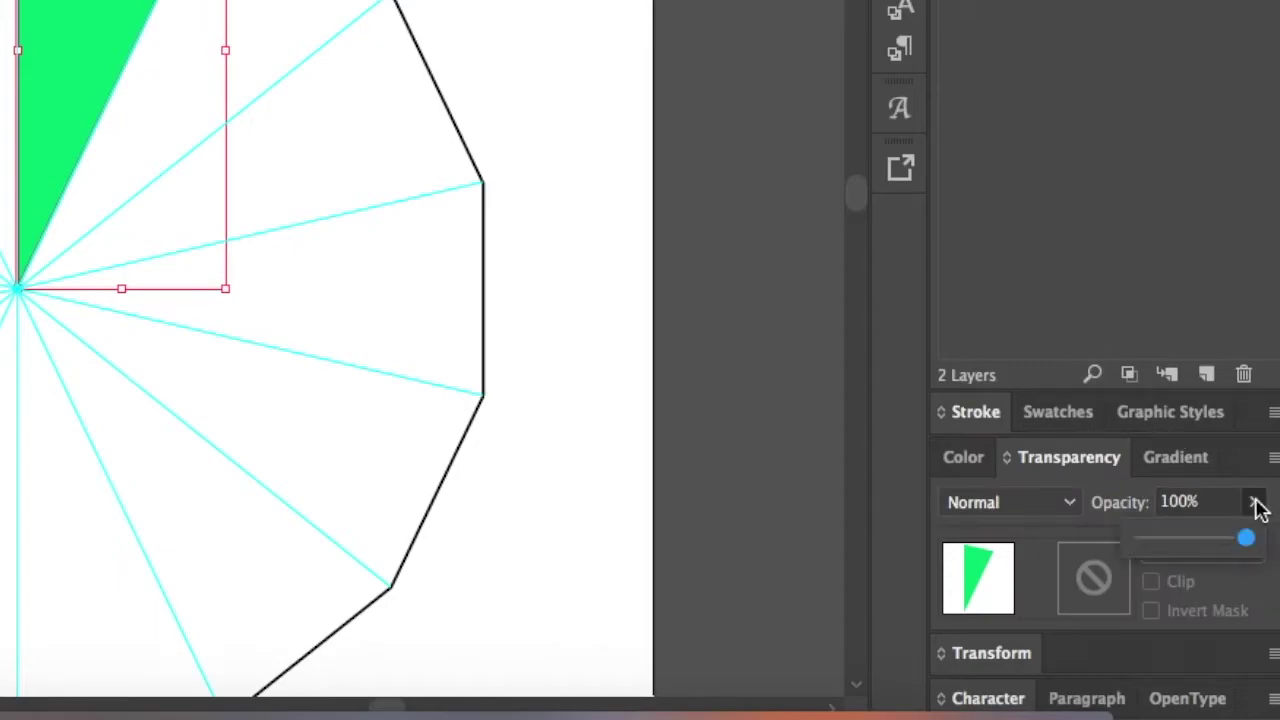
{"action": "left_click", "coordinate": [1220, 577]}
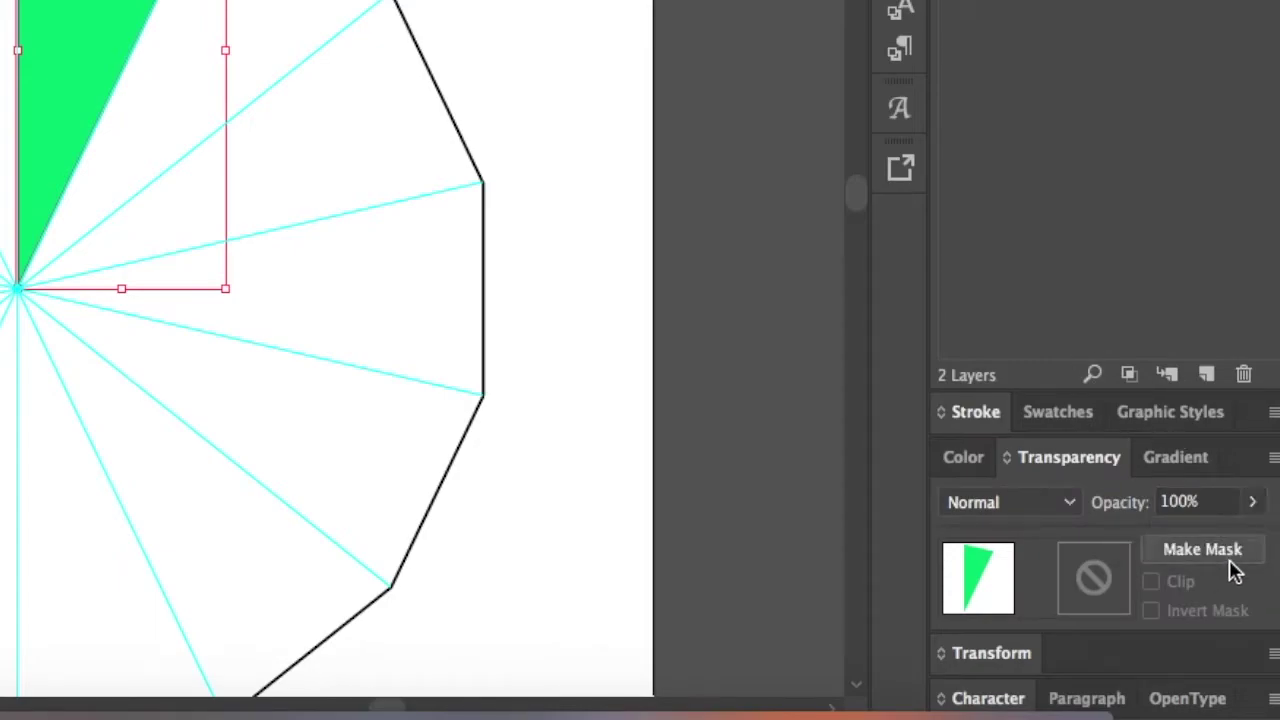
{"action": "left_click", "coordinate": [1251, 503]}
{"action": "left_click_drag", "start_coordinate": [1248, 537], "coordinate": [1174, 538]}
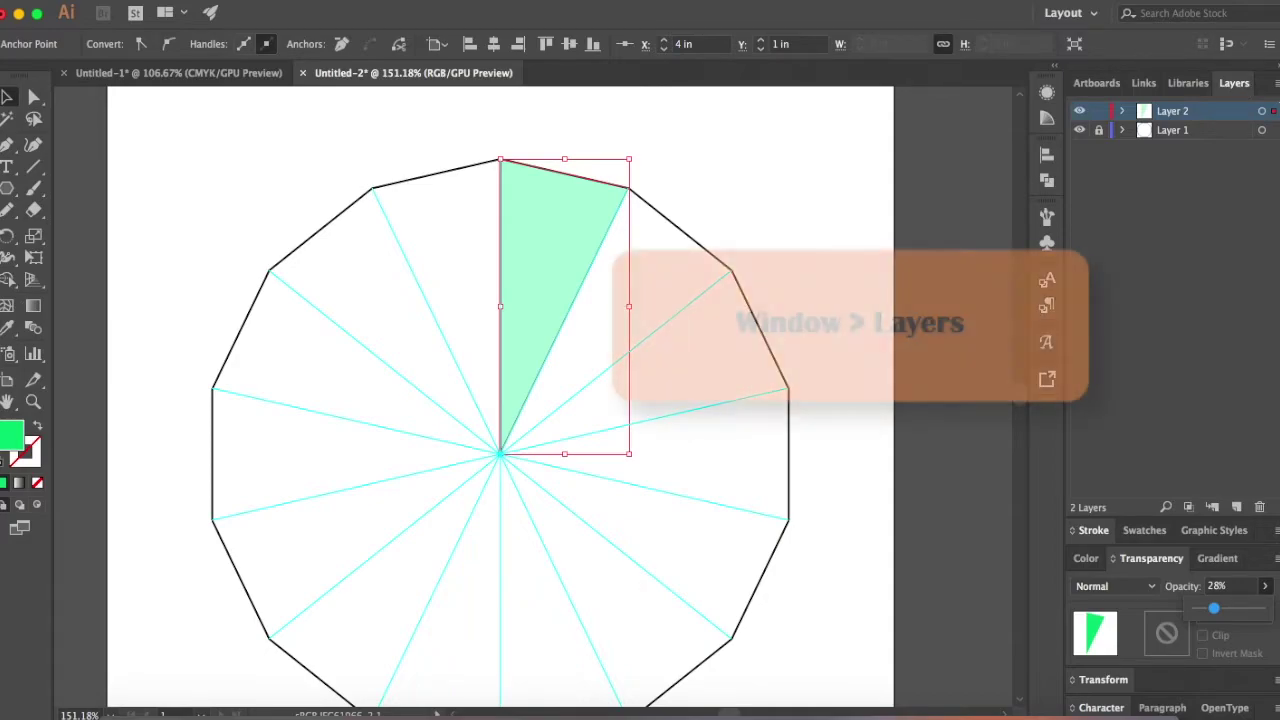
Expand Layer 2 and target the whole layer instead of only its triangle path.
{"action": "left_click", "coordinate": [490, 2]}
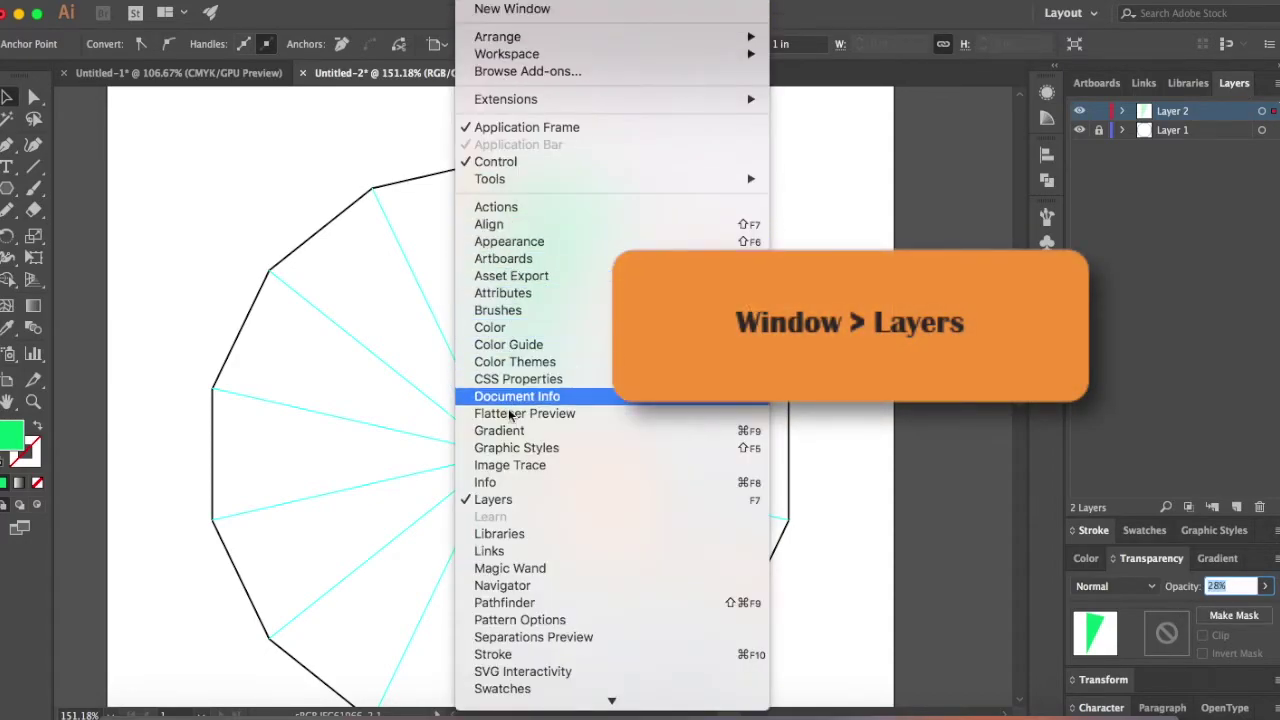
{"action": "left_click", "coordinate": [1014, 437]}
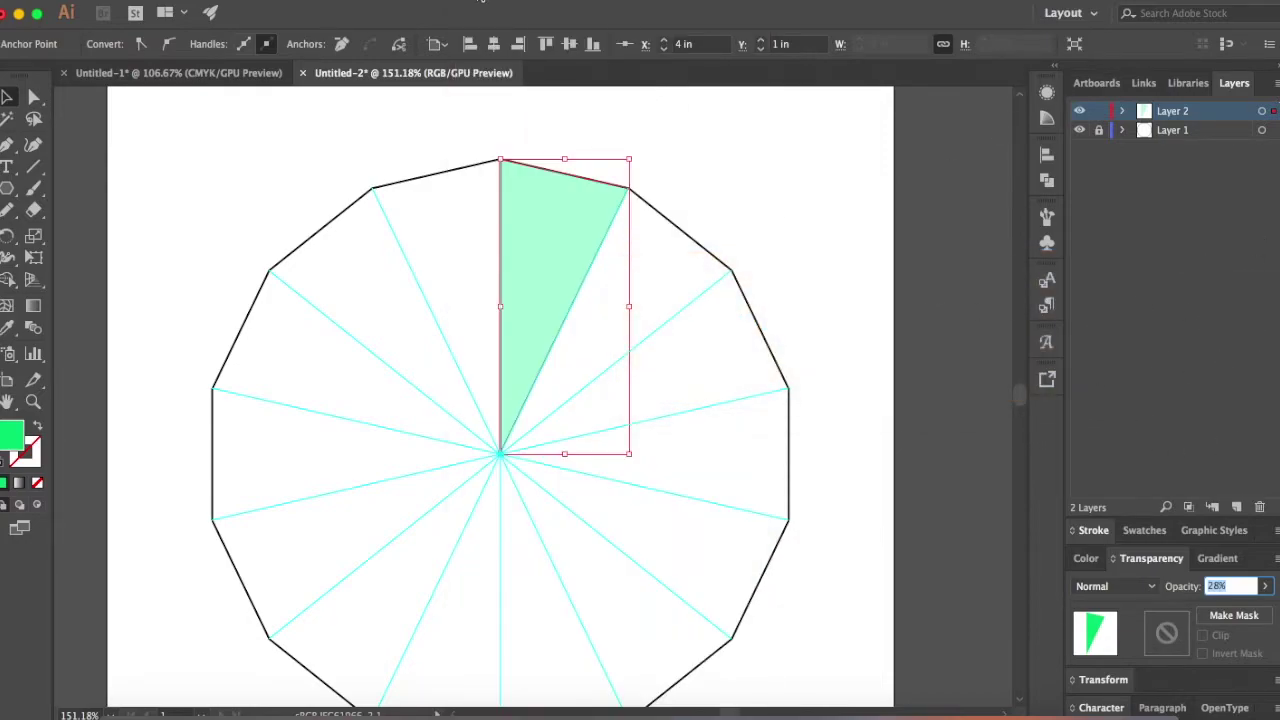
{"action": "left_click", "coordinate": [1123, 111]}
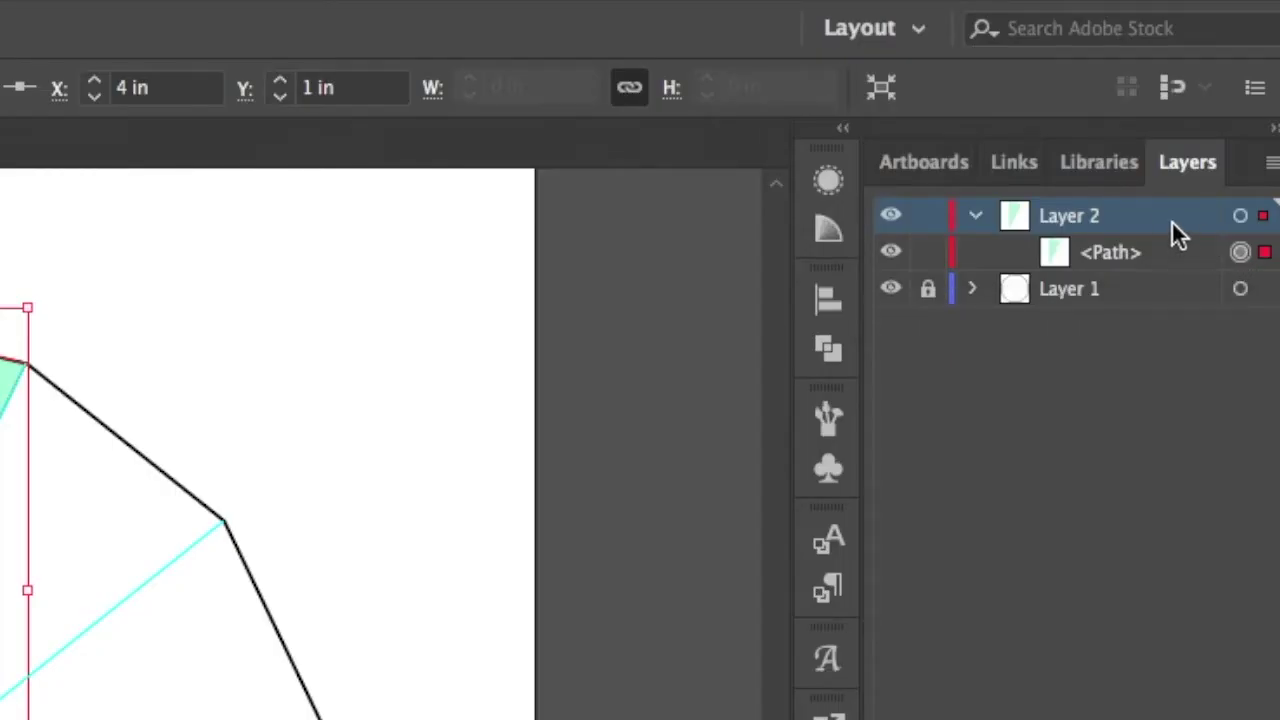
{"action": "left_click", "coordinate": [1241, 218]}
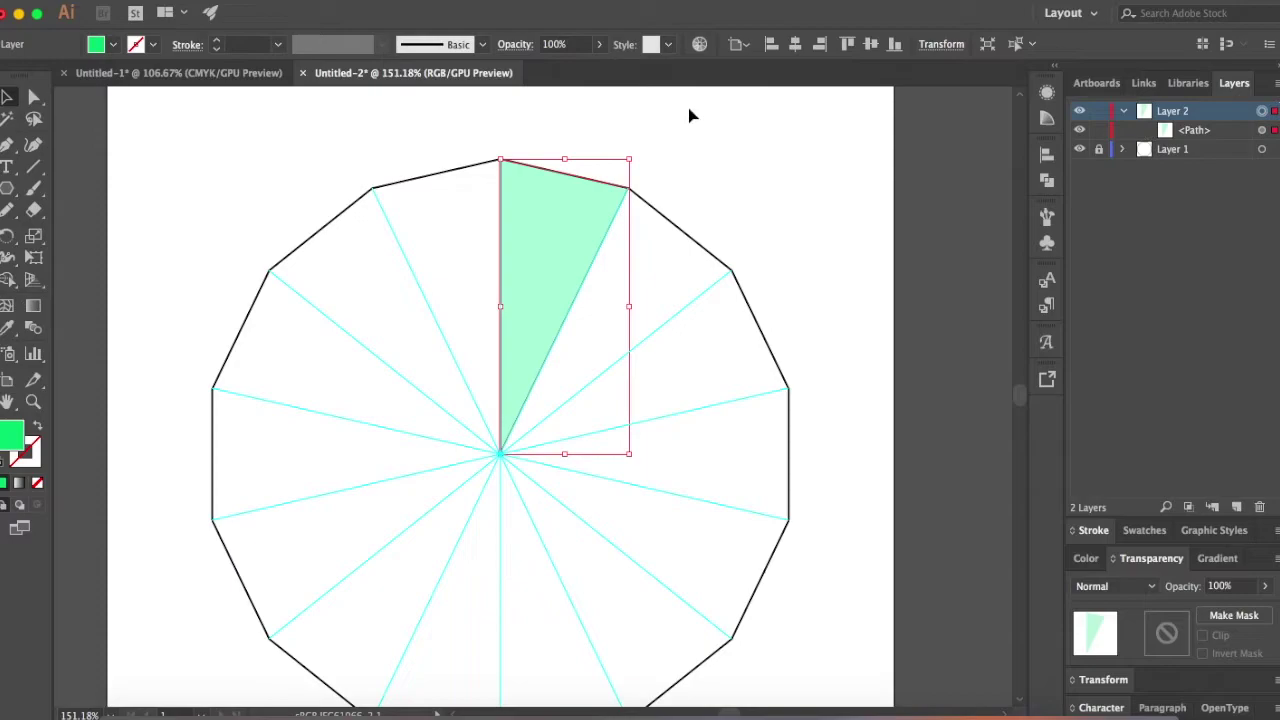
Start a Transform effect on Layer 2 with Reflect X and the preview turned on.
{"action": "left_click", "coordinate": [390, 2]}
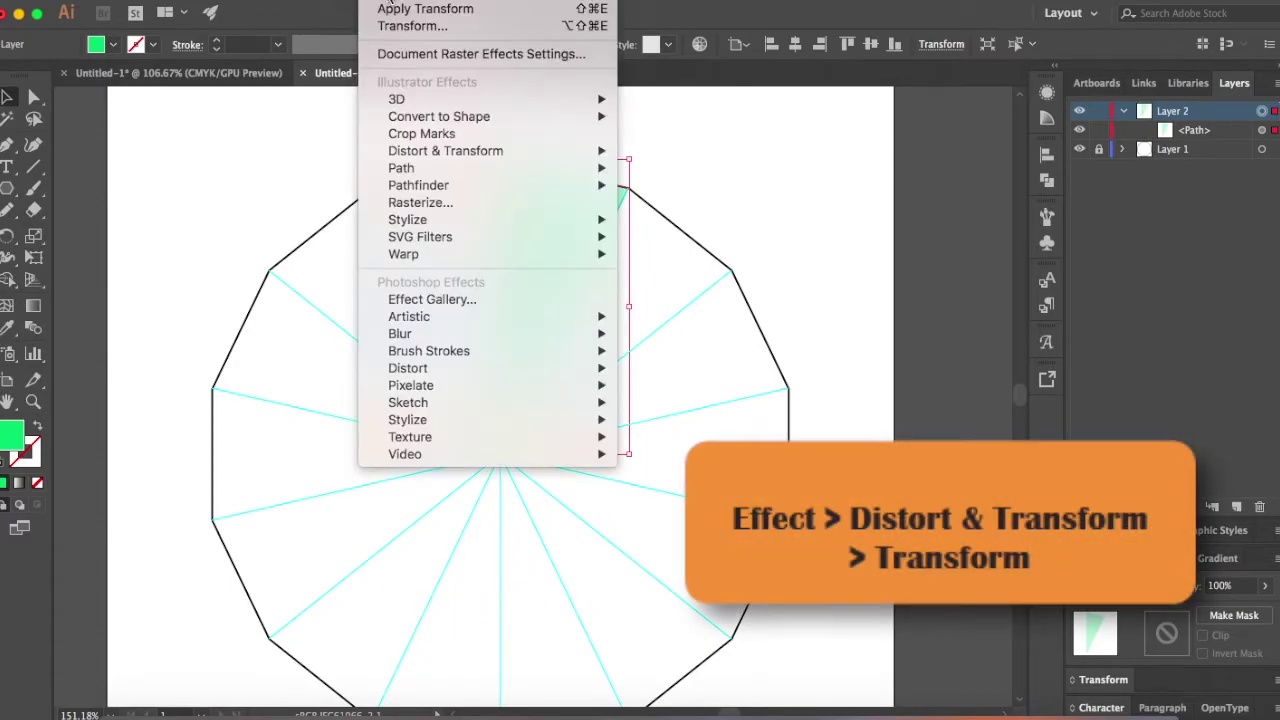
{"action": "mouse_move", "coordinate": [427, 153]}
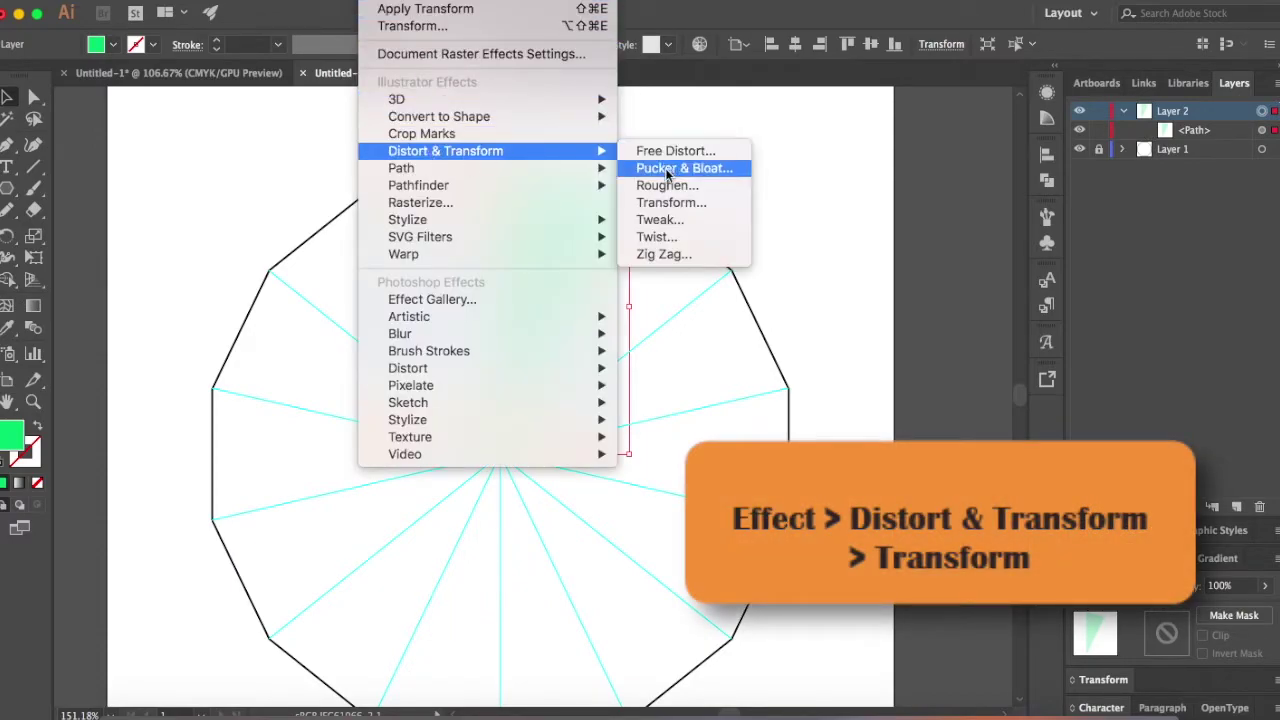
{"action": "left_click", "coordinate": [666, 207]}
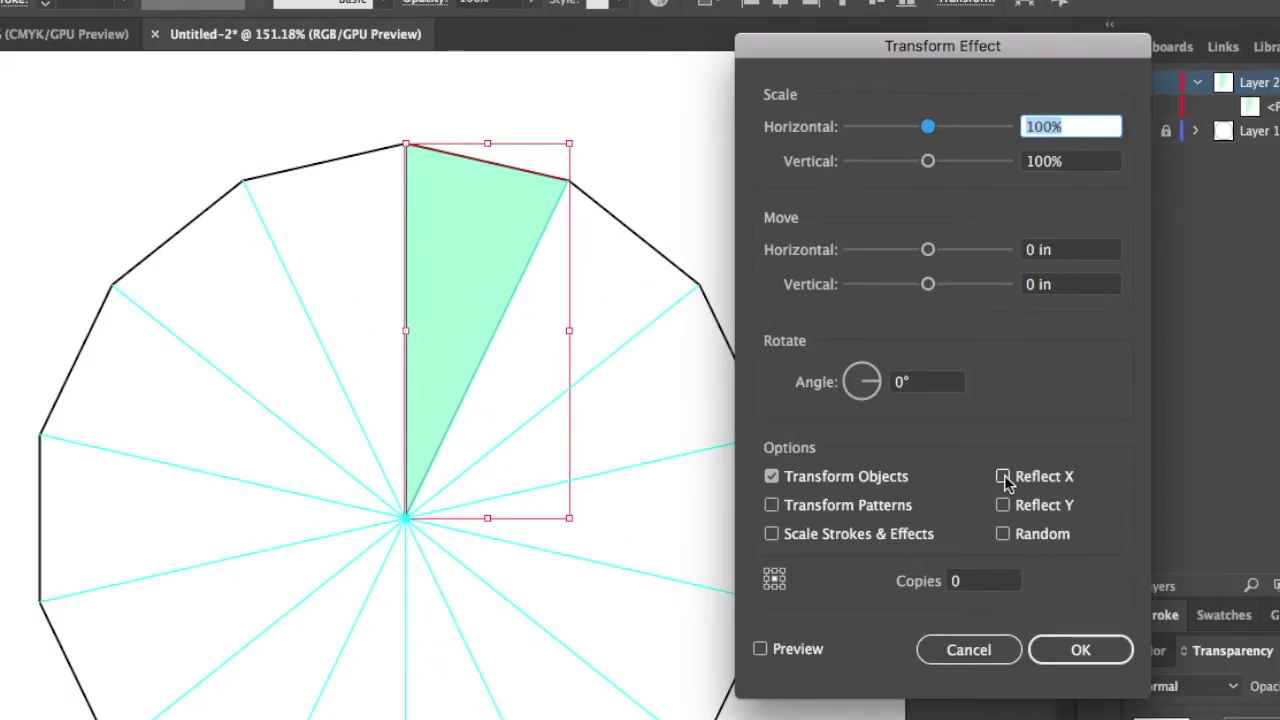
{"action": "left_click", "coordinate": [1003, 477]}
{"action": "left_click", "coordinate": [760, 649]}
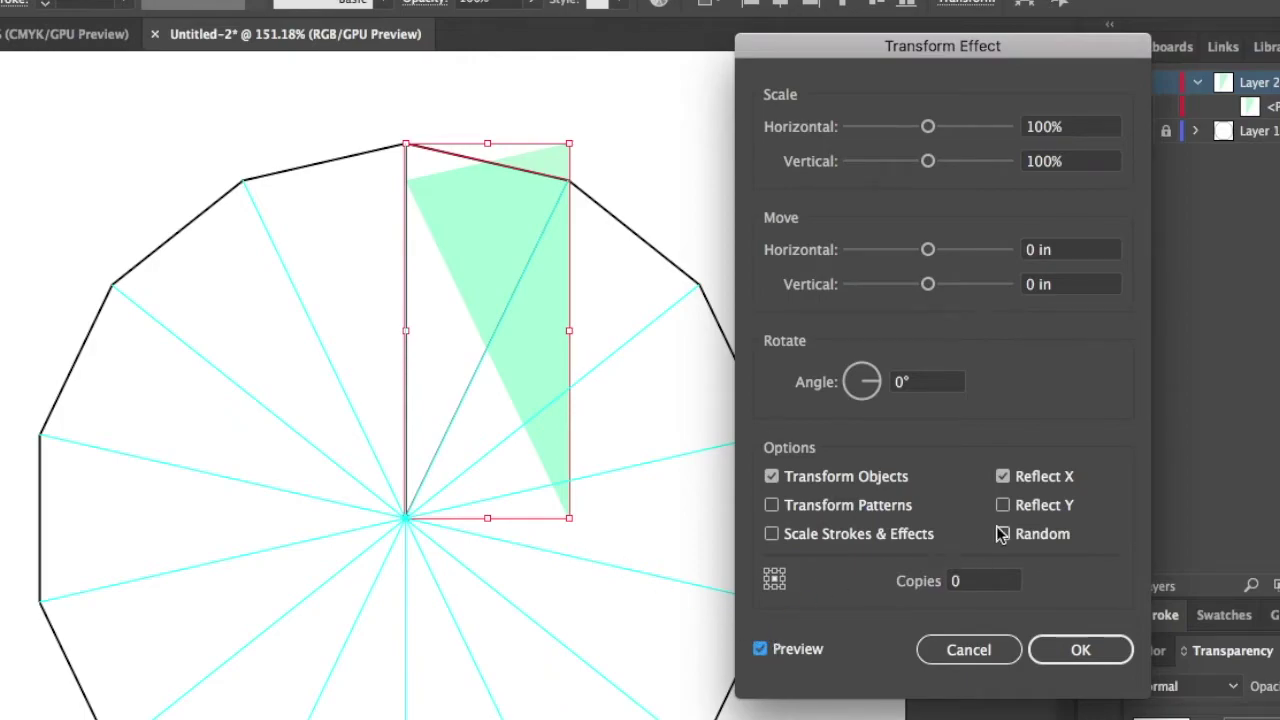
Try Reflect Y in place of Reflect X for the Transform effect and switch back to Reflect X.
{"action": "left_click", "coordinate": [1003, 505]}
{"action": "left_click", "coordinate": [1003, 477]}
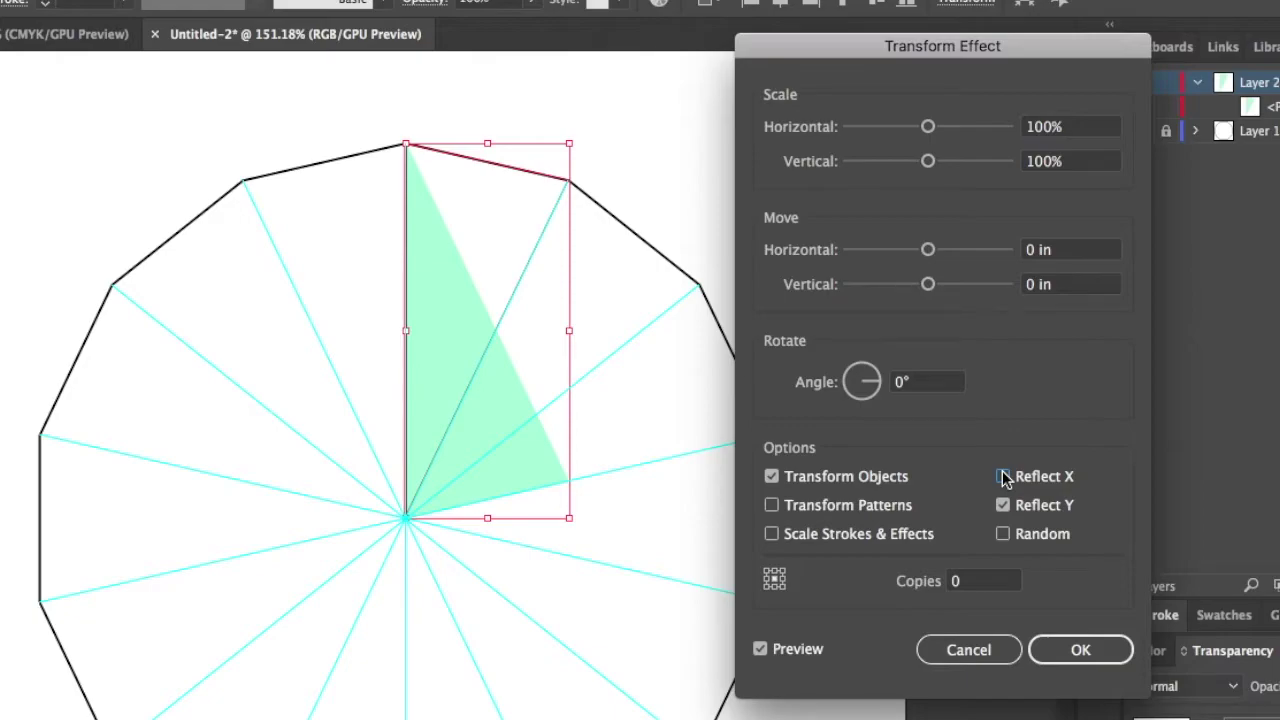
{"action": "left_click", "coordinate": [1004, 477]}
{"action": "left_click", "coordinate": [1005, 508]}
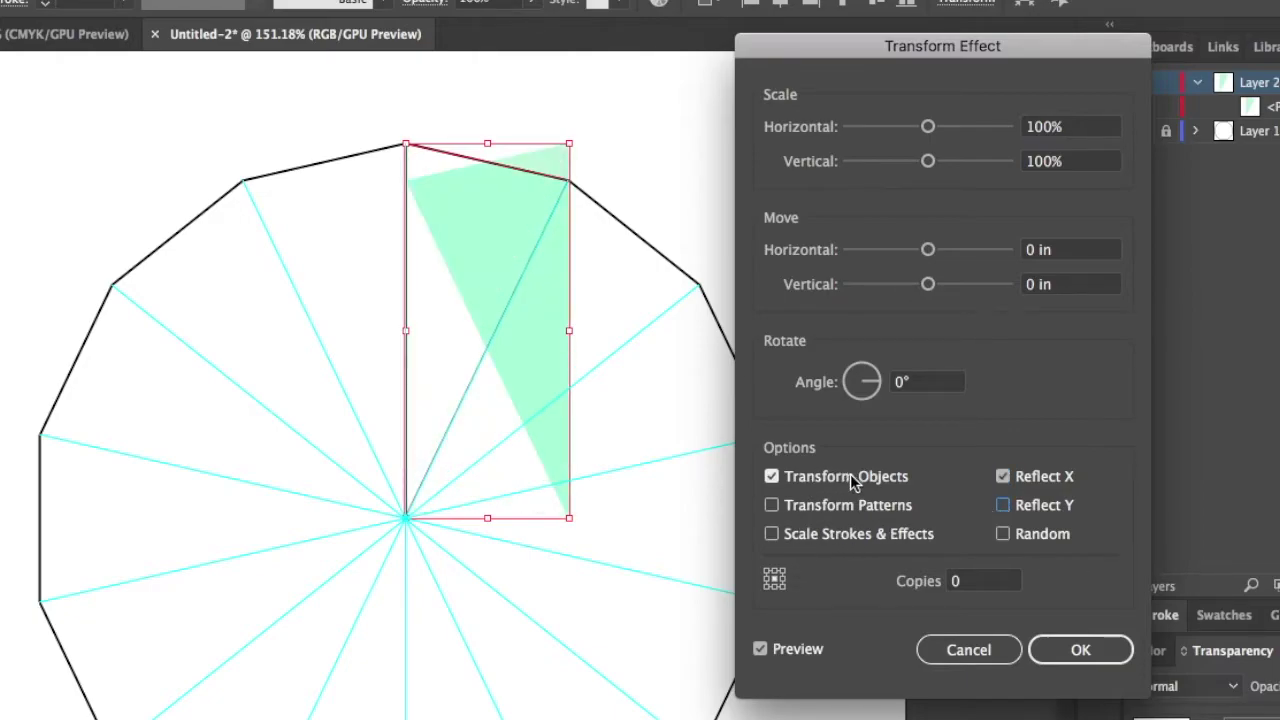
Set the Transform effect's reference point to the middle of the left edge so the triangle mirrors across the vertical axis.
{"action": "left_click", "coordinate": [771, 579]}
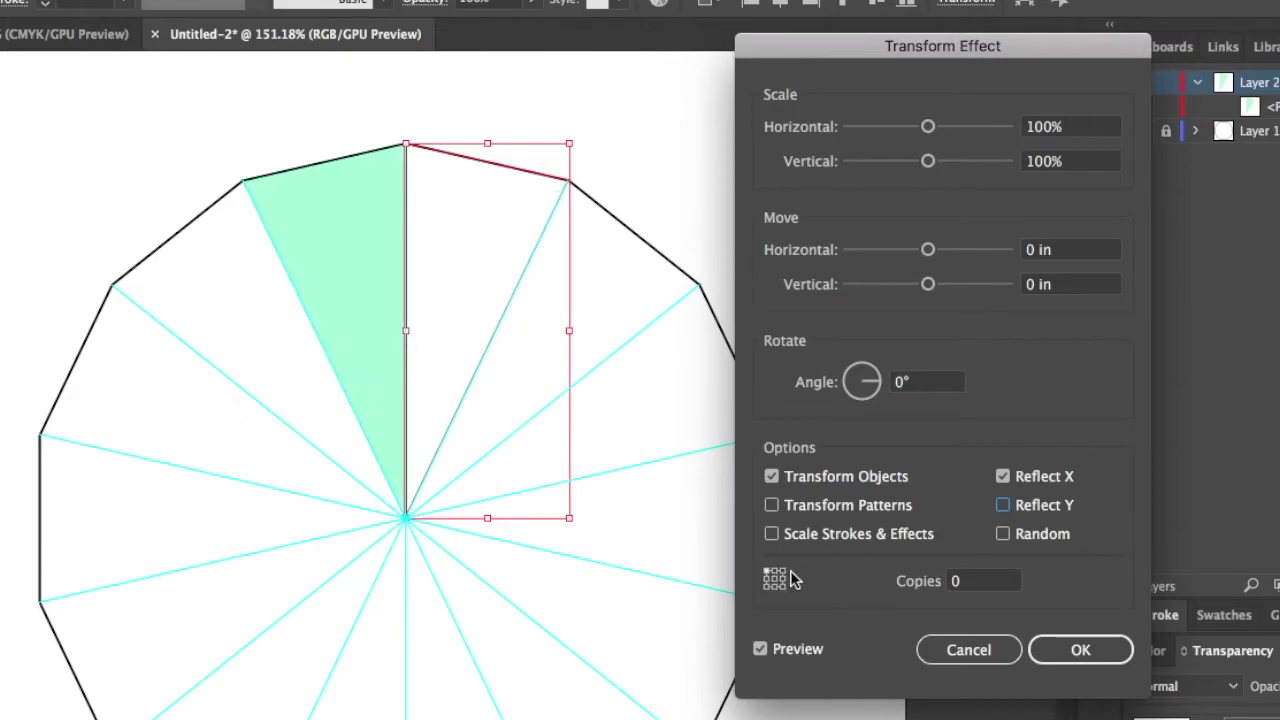
{"action": "left_click", "coordinate": [781, 579]}
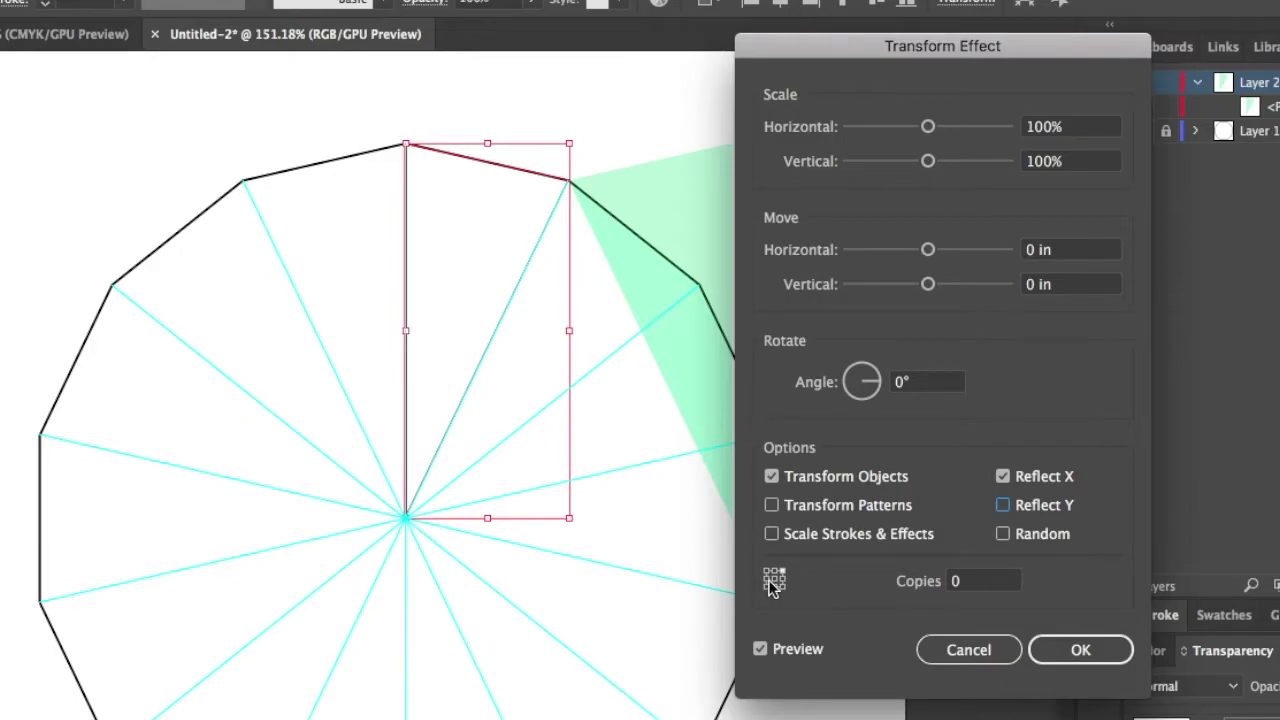
{"action": "left_click", "coordinate": [771, 585]}
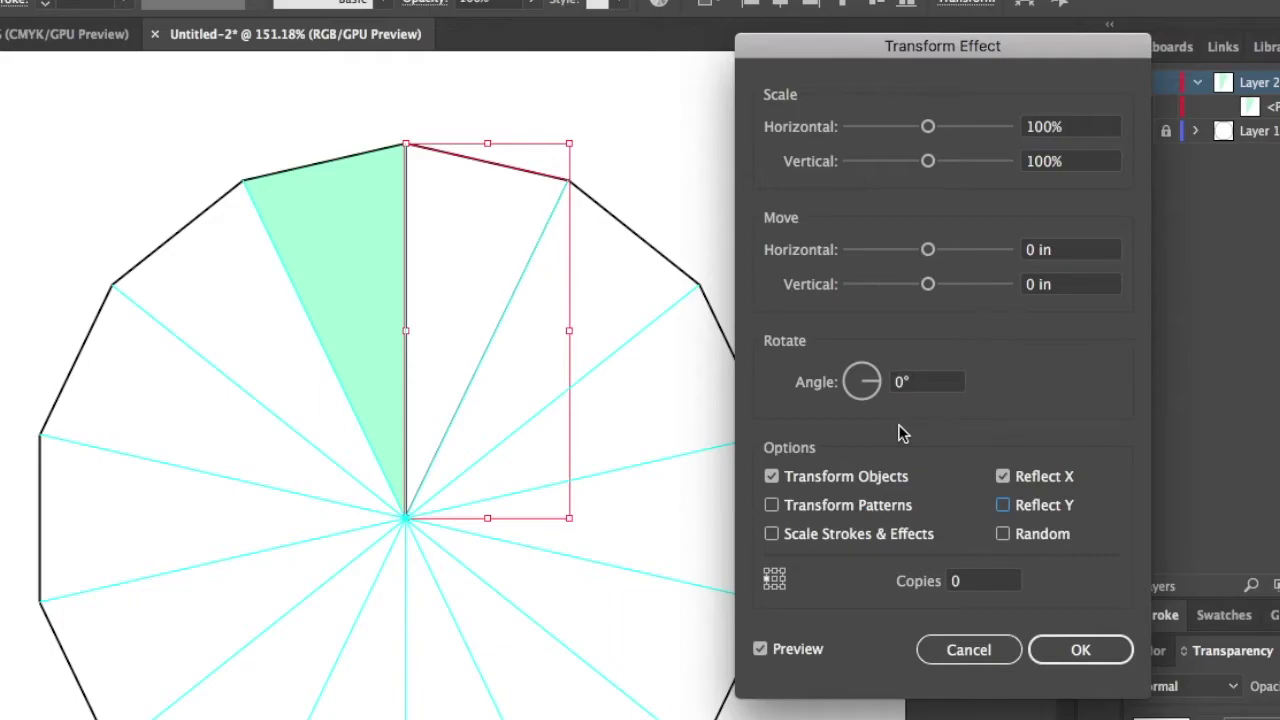
Set the reflecting Transform effect to 1 copy and apply it to the layer.
{"action": "left_click", "coordinate": [958, 580]}
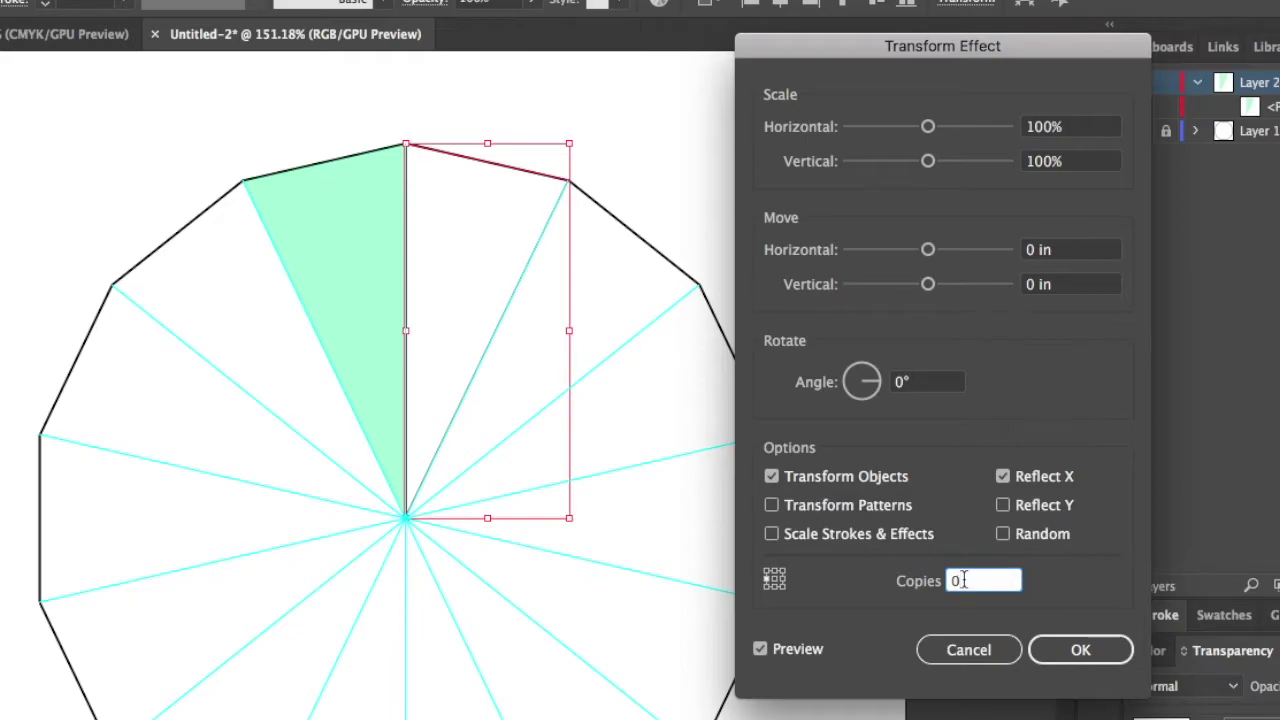
{"action": "key", "text": "BackSpace"}
{"action": "left_click", "coordinate": [760, 650]}
{"action": "left_click", "coordinate": [760, 650]}
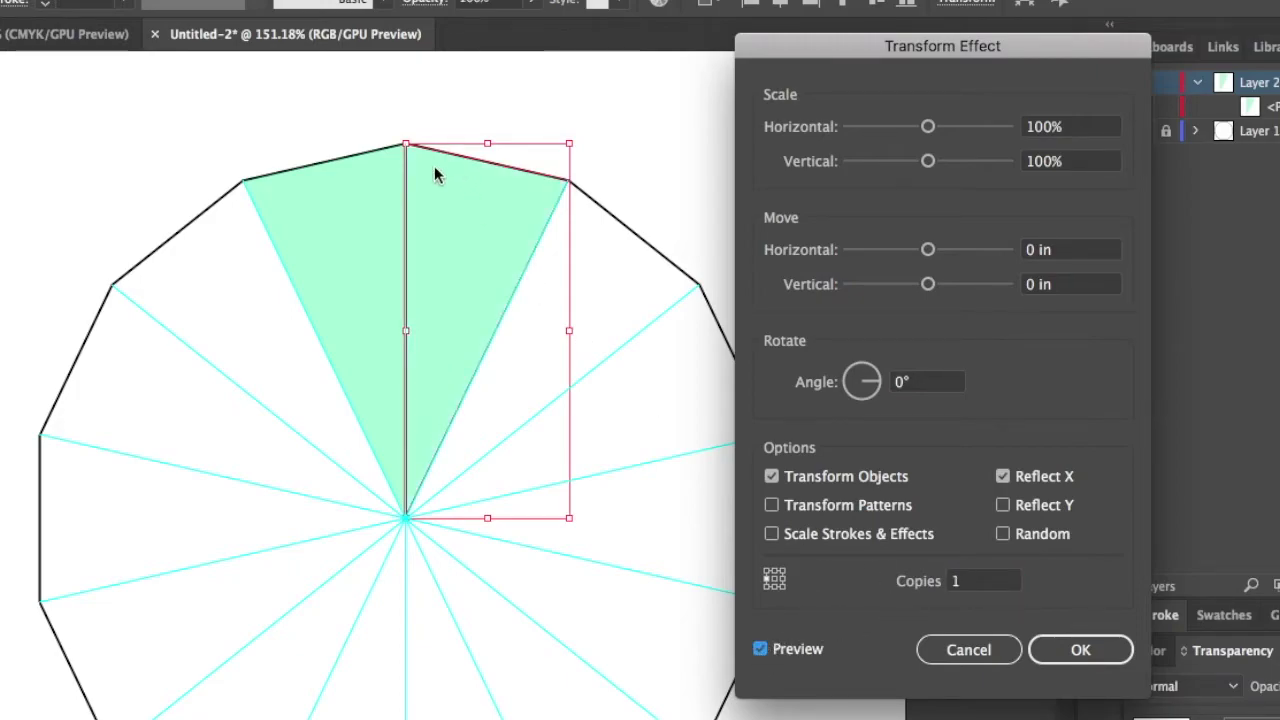
{"action": "left_click", "coordinate": [1078, 649]}
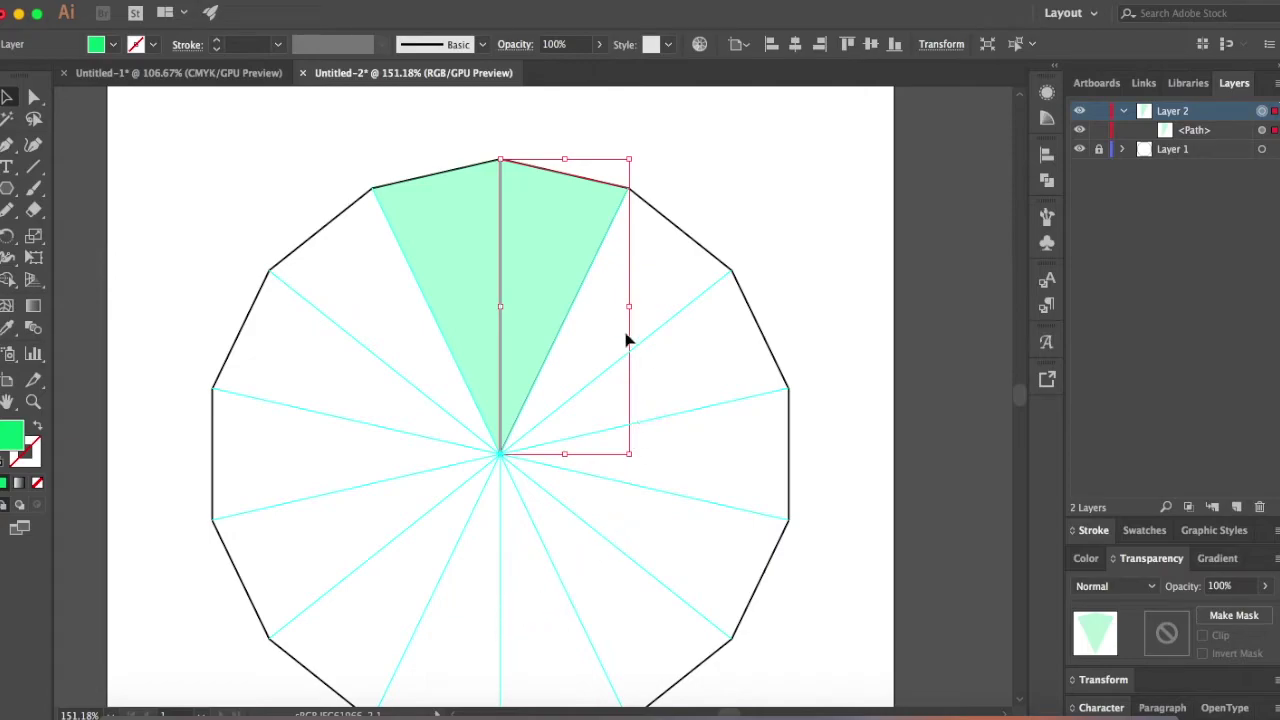
Add a second, new Transform effect to Layer 2 with a rotation angle of 360/7.
{"action": "left_click", "coordinate": [395, 0]}
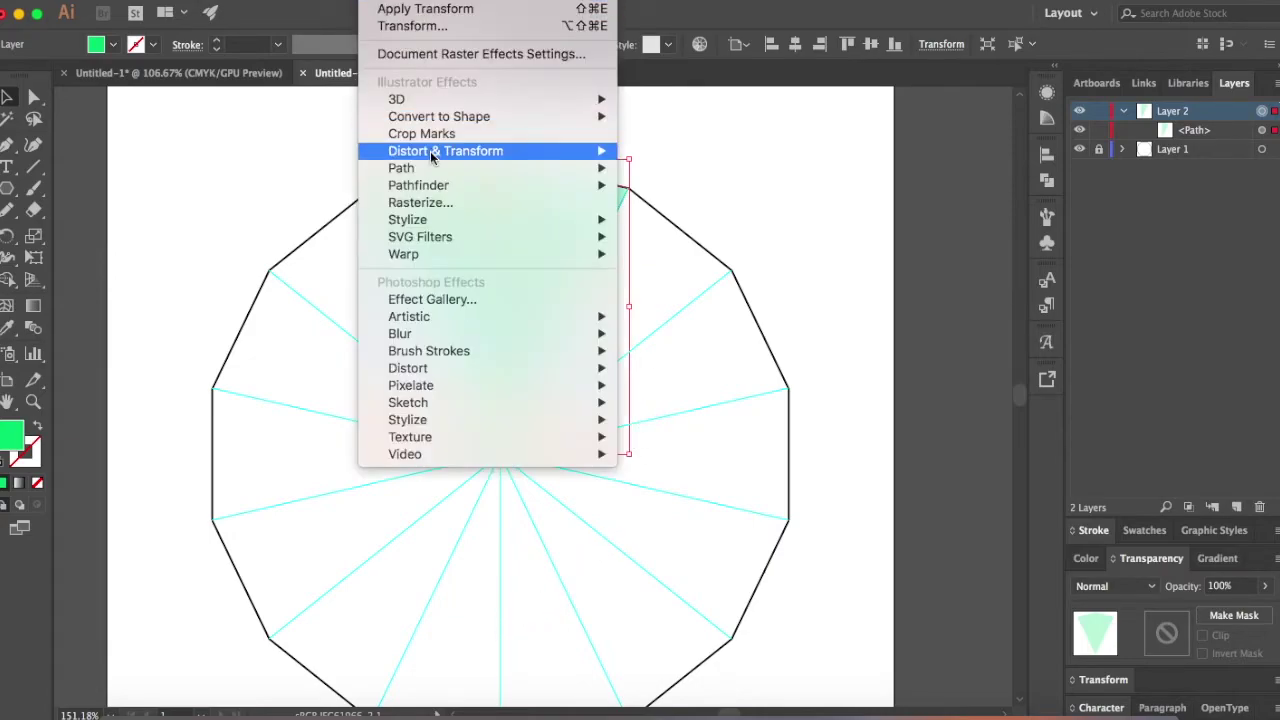
{"action": "mouse_move", "coordinate": [478, 150]}
{"action": "left_click", "coordinate": [699, 202]}
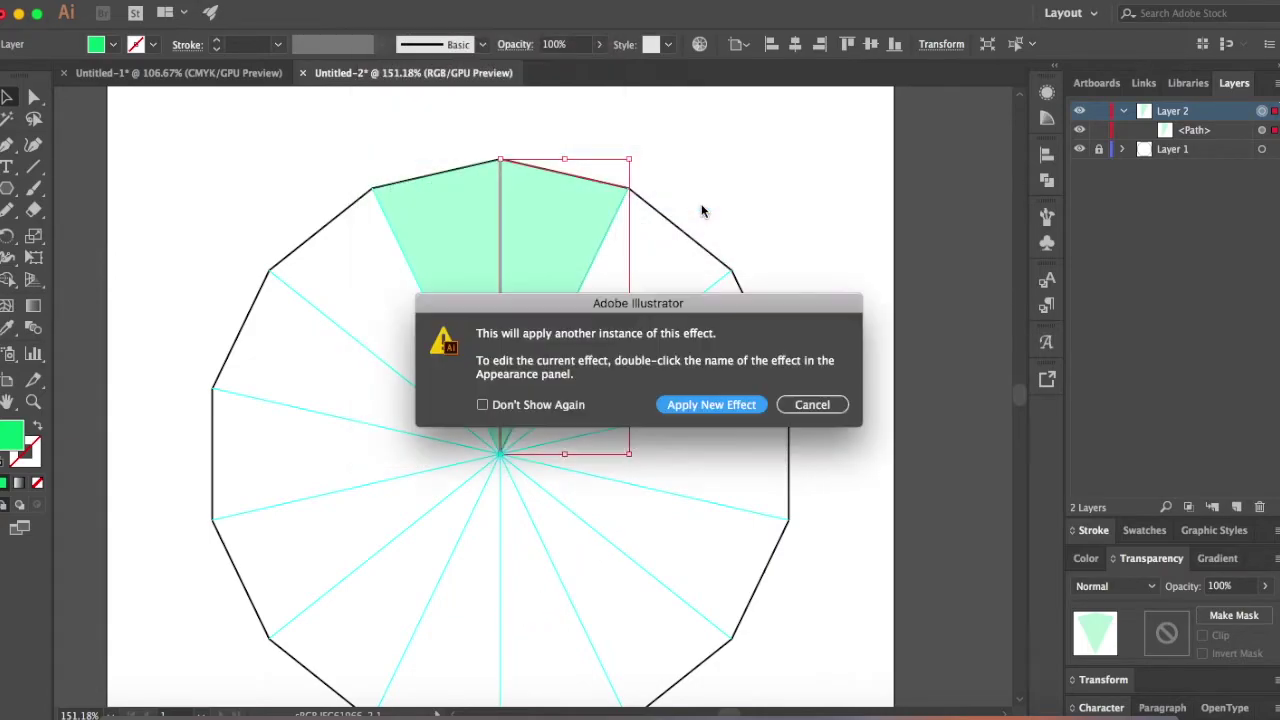
{"action": "left_click", "coordinate": [700, 407]}
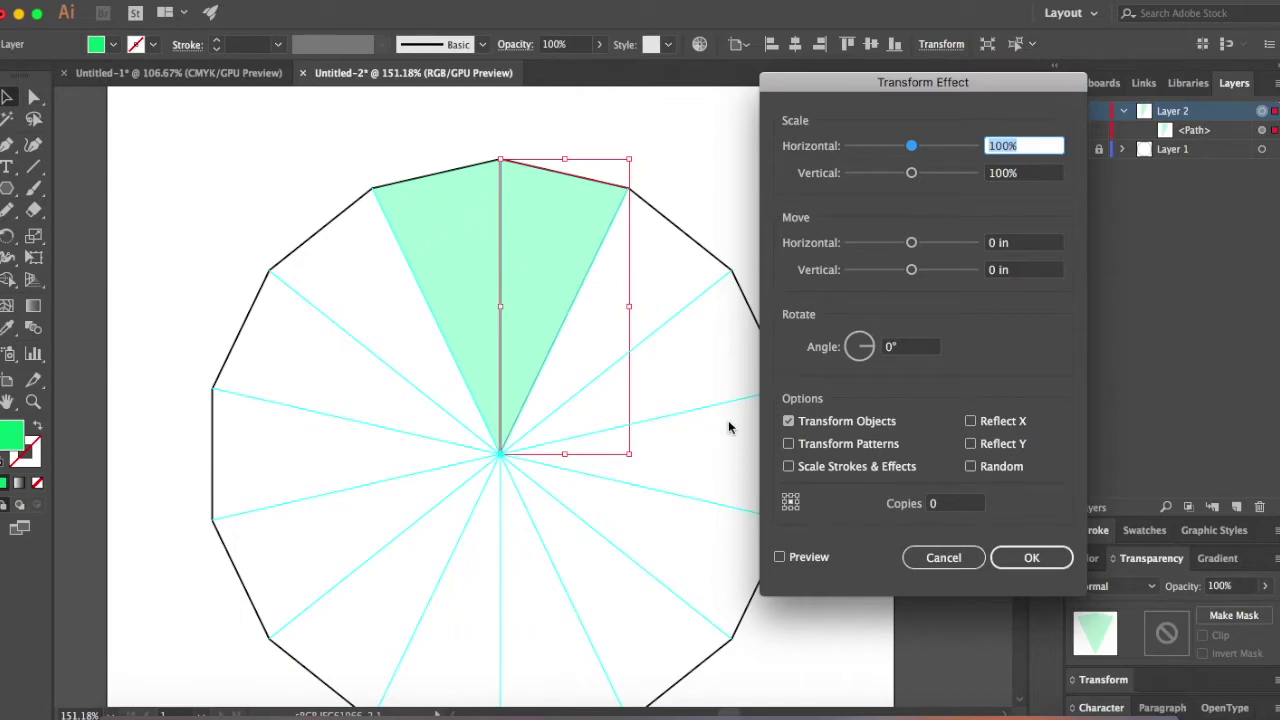
{"action": "left_click", "coordinate": [900, 348]}
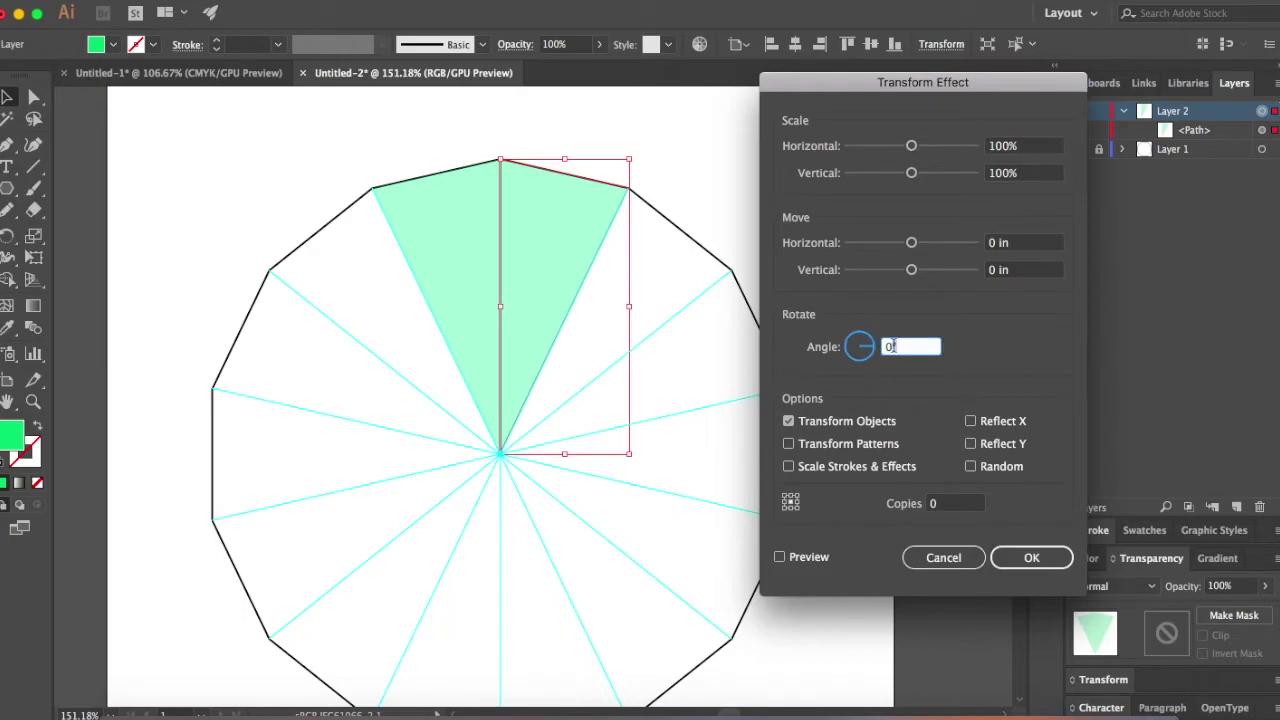
{"action": "type", "text": "360/"}
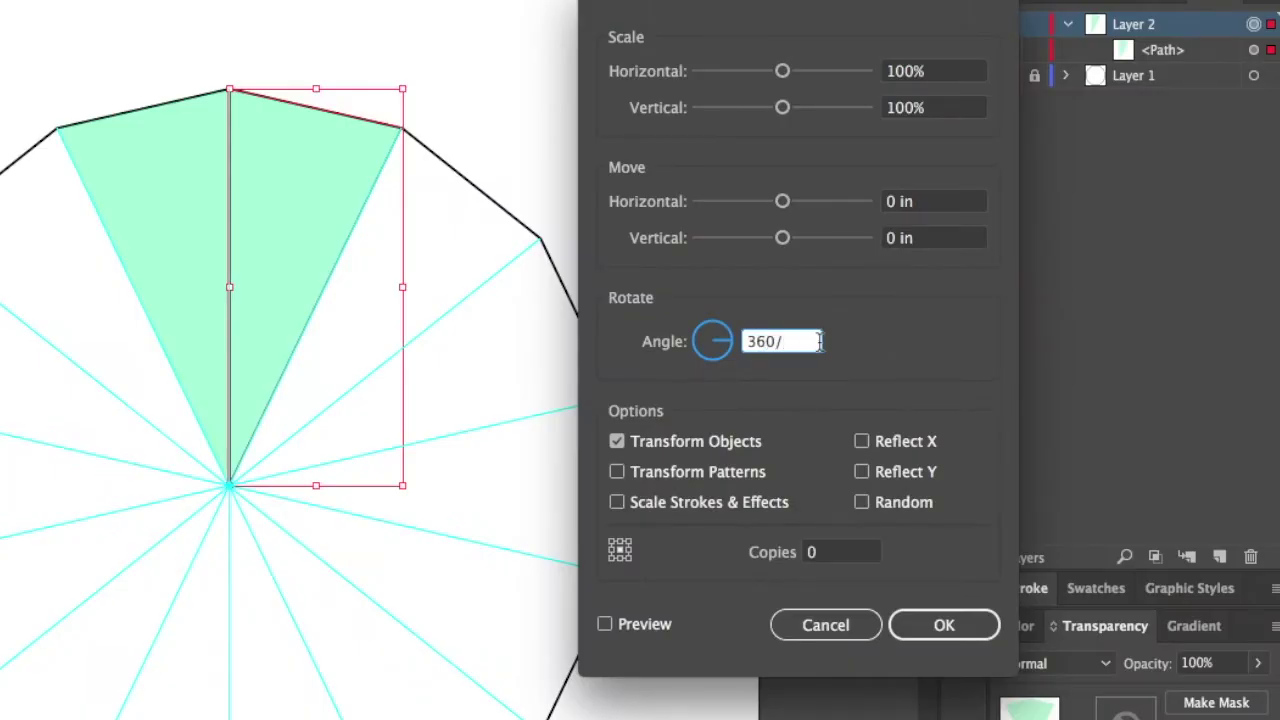
{"action": "type", "text": "7"}
Give the rotating Transform effect 6 copies and a bottom-centre reference point, preview it and apply it.
{"action": "left_click", "coordinate": [824, 552]}
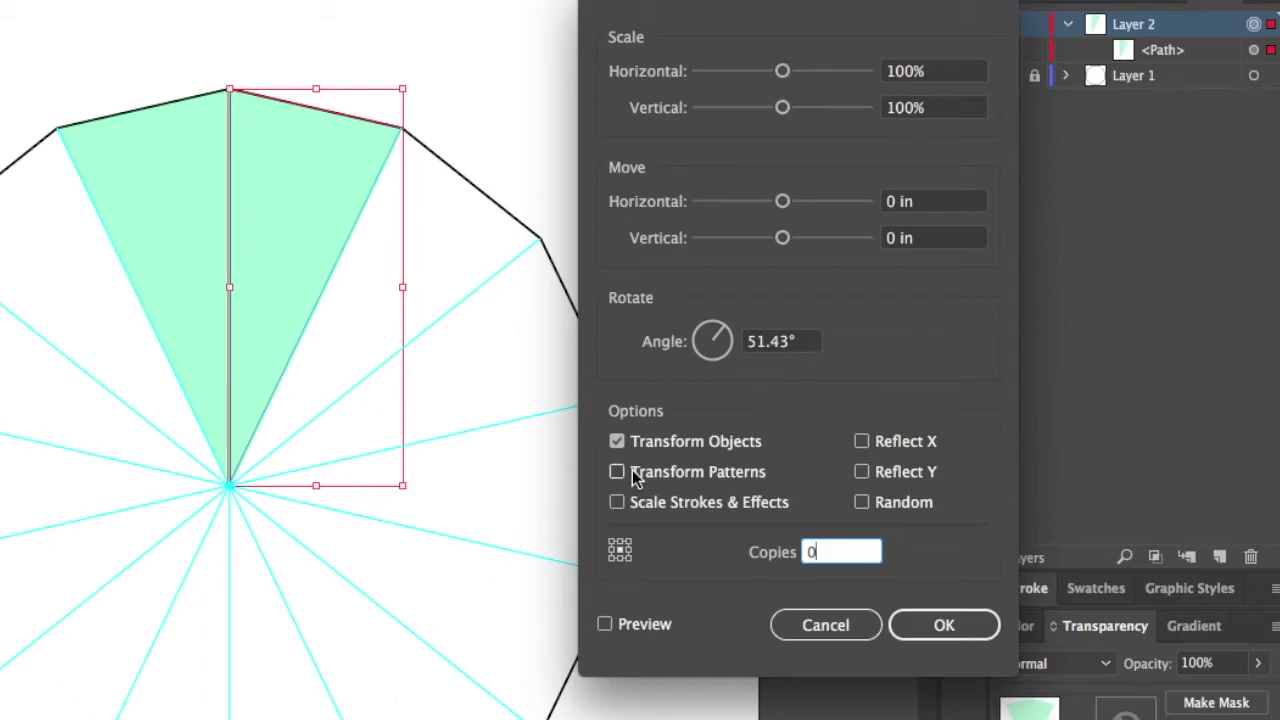
{"action": "key", "text": "BackSpace"}
{"action": "left_click", "coordinate": [605, 625]}
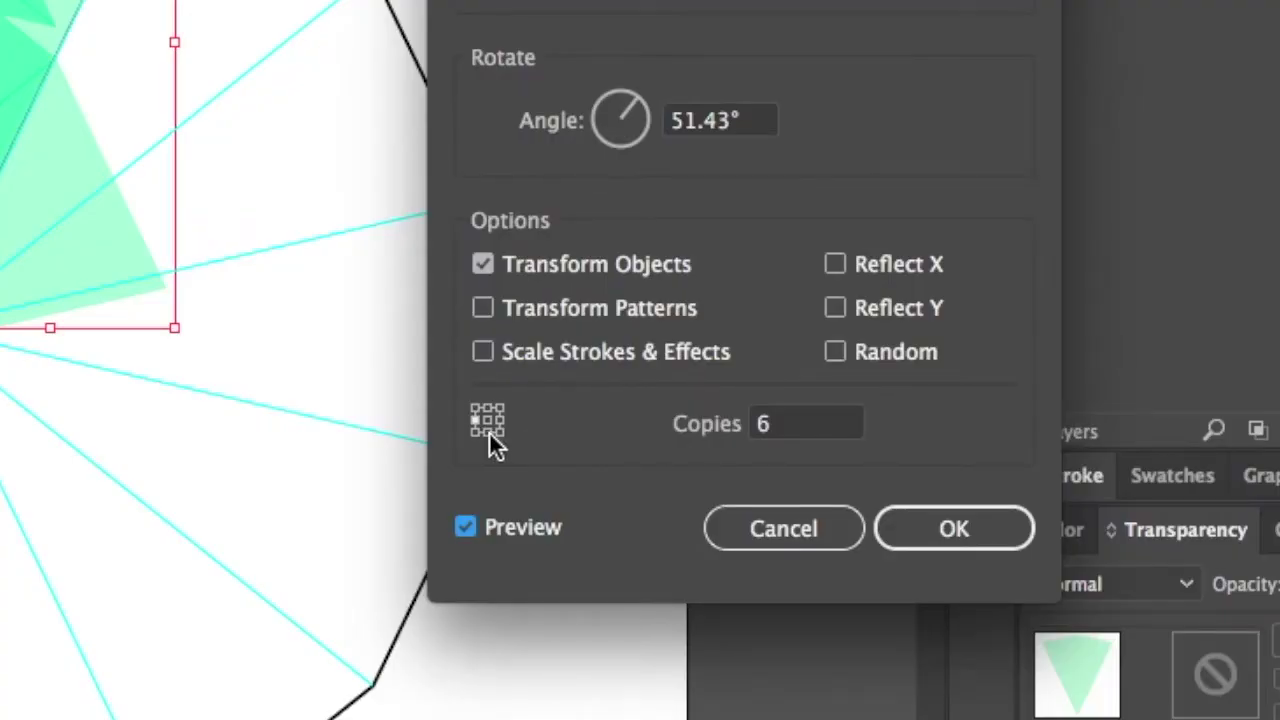
{"action": "left_click", "coordinate": [489, 432]}
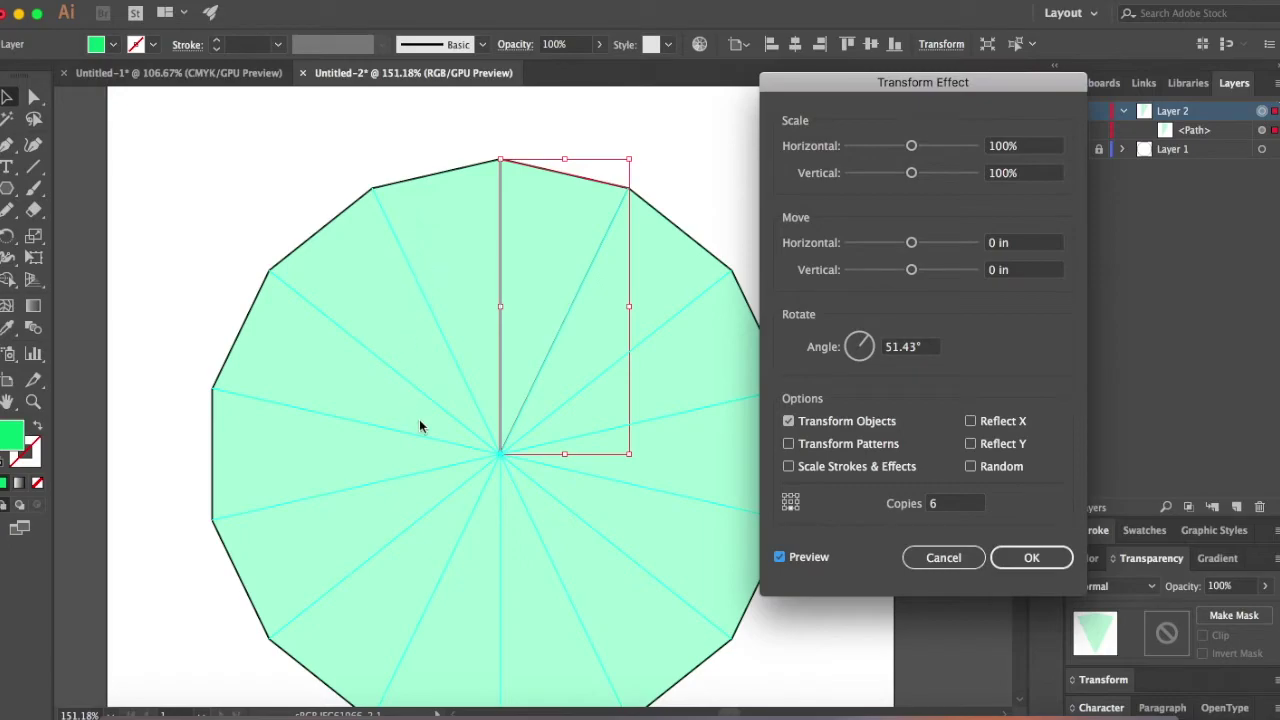
{"action": "left_click", "coordinate": [1033, 558]}
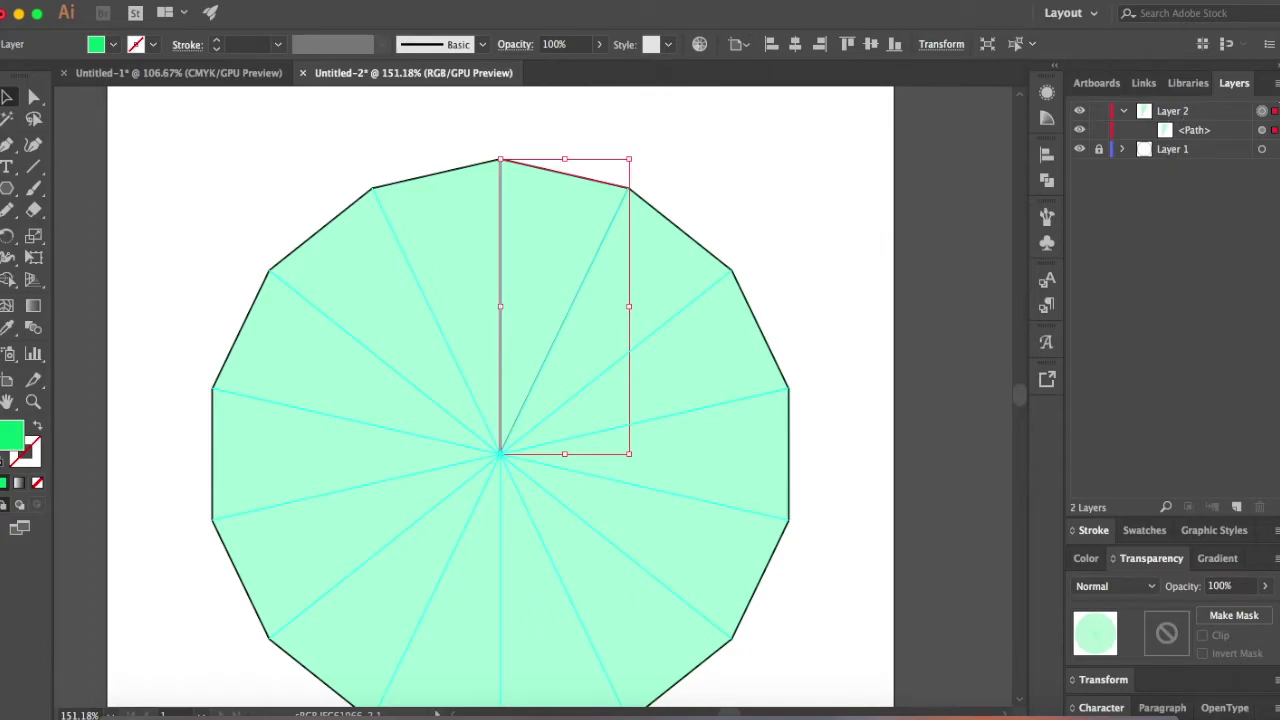
Display the appearance attributes of Layer 2 and of its triangle path to compare them.
{"action": "left_click", "coordinate": [485, 0]}
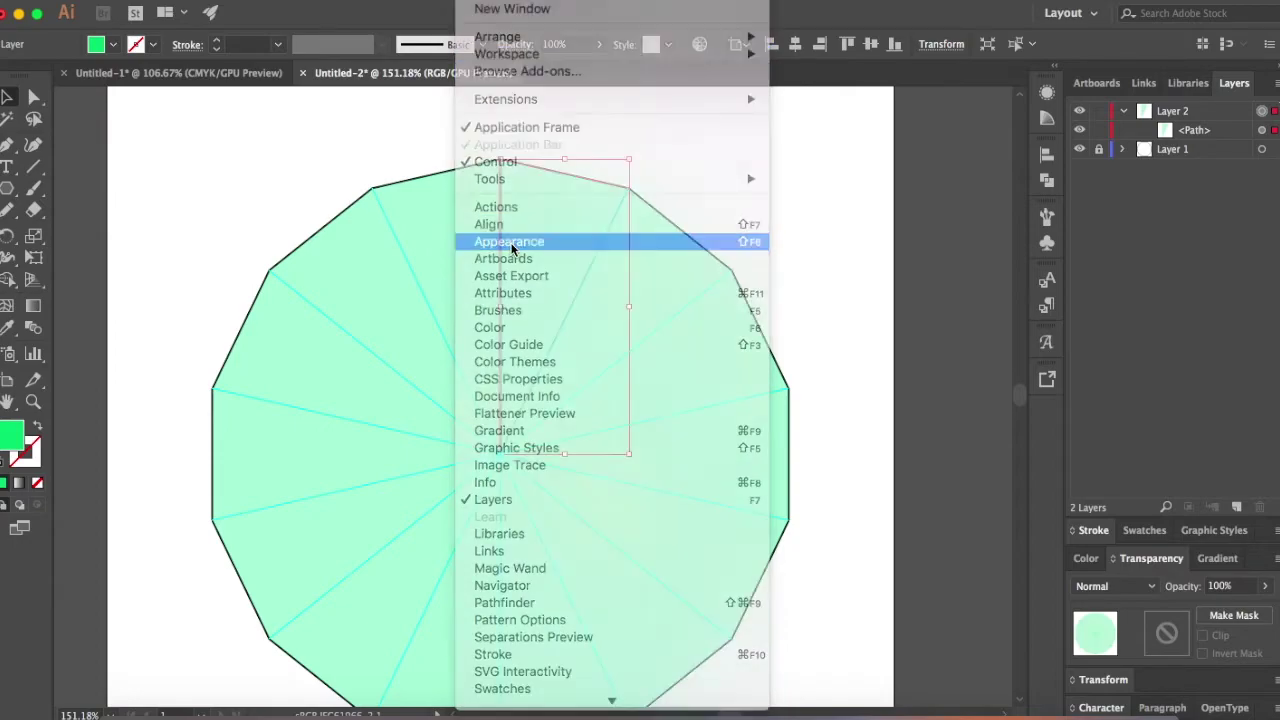
{"action": "left_click", "coordinate": [511, 242]}
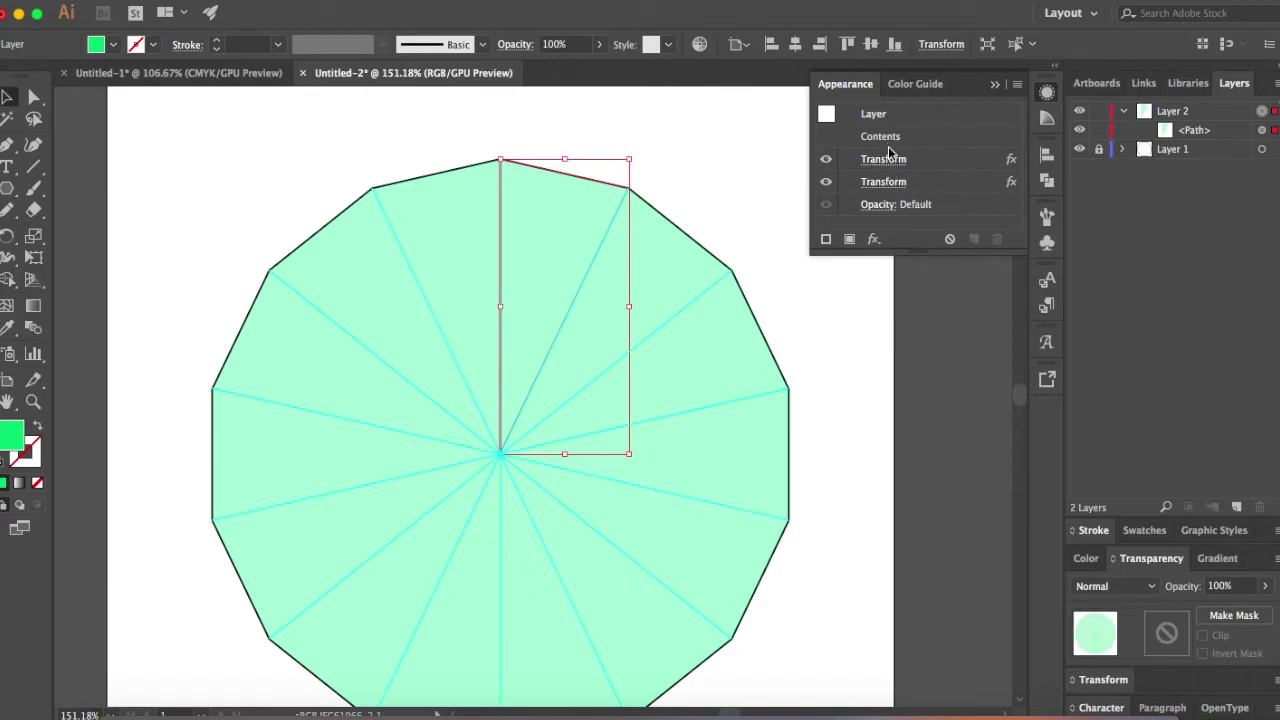
{"action": "left_click", "coordinate": [1195, 134]}
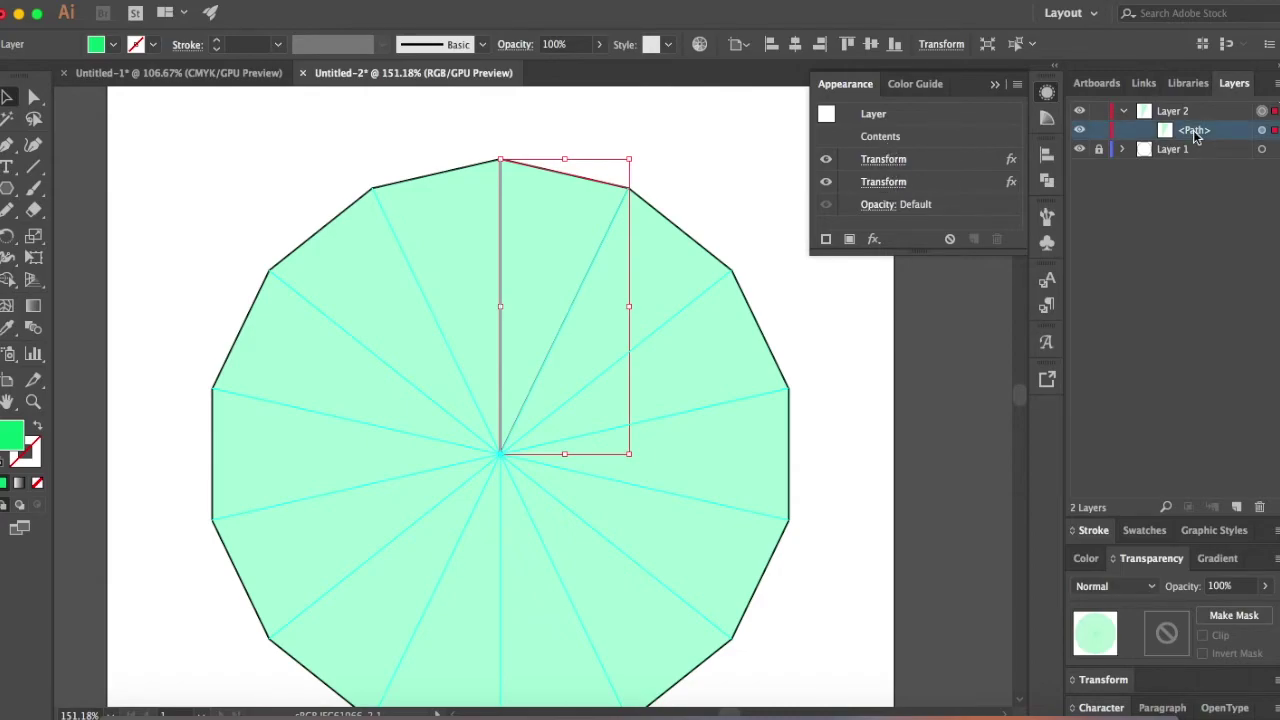
{"action": "double_click", "coordinate": [1195, 132]}
{"action": "left_click", "coordinate": [1205, 177]}
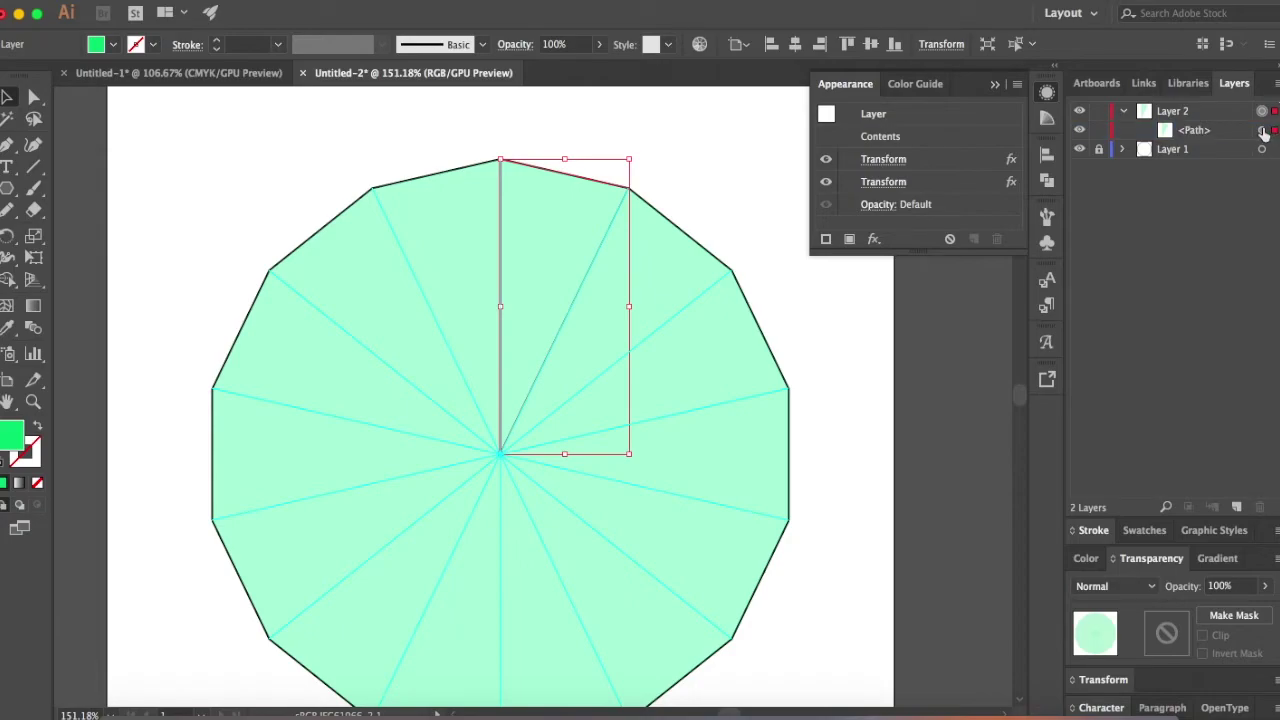
{"action": "left_click", "coordinate": [1262, 133]}
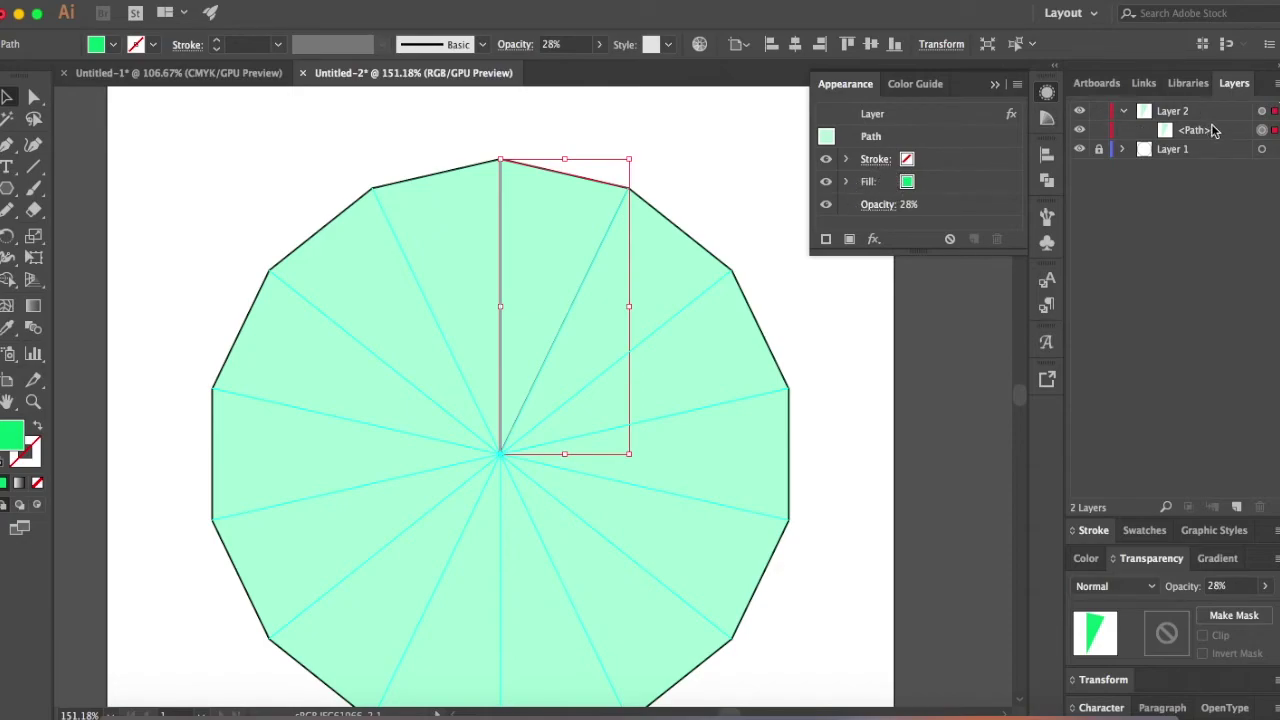
{"action": "left_click", "coordinate": [1262, 111]}
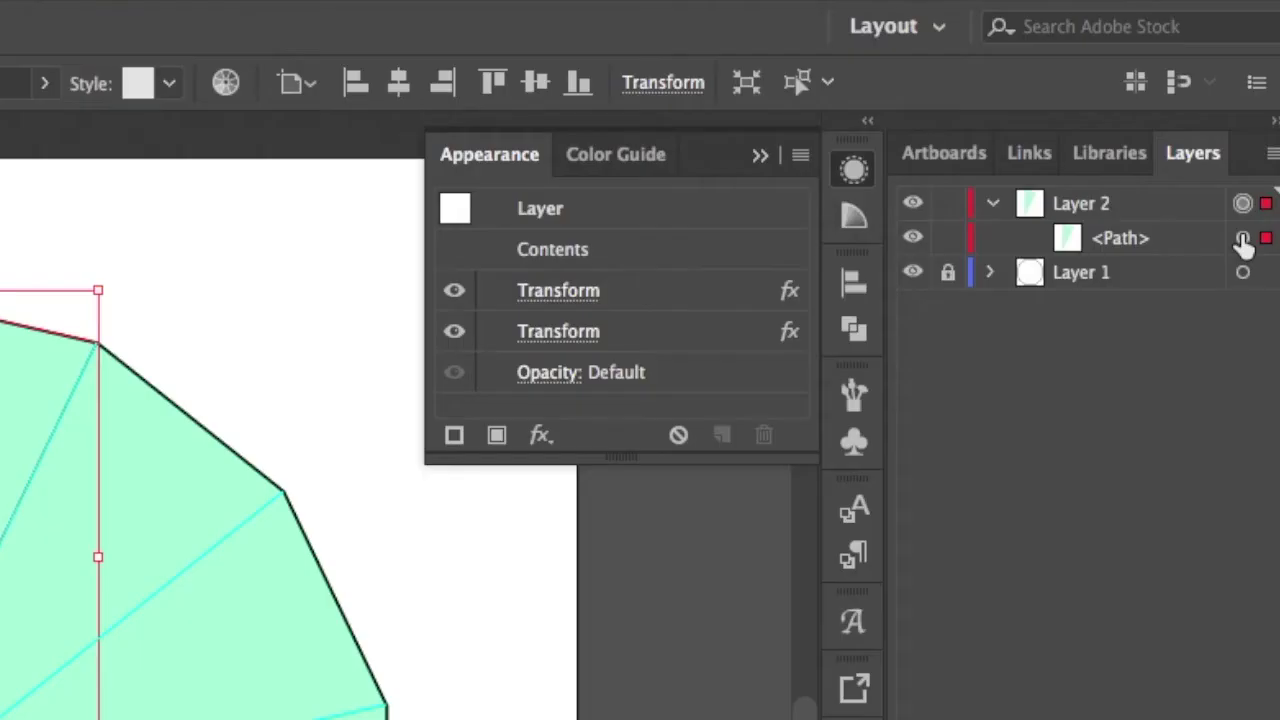
Target the triangle path inside Layer 2 and change its fill to white.
{"action": "left_click", "coordinate": [1242, 238]}
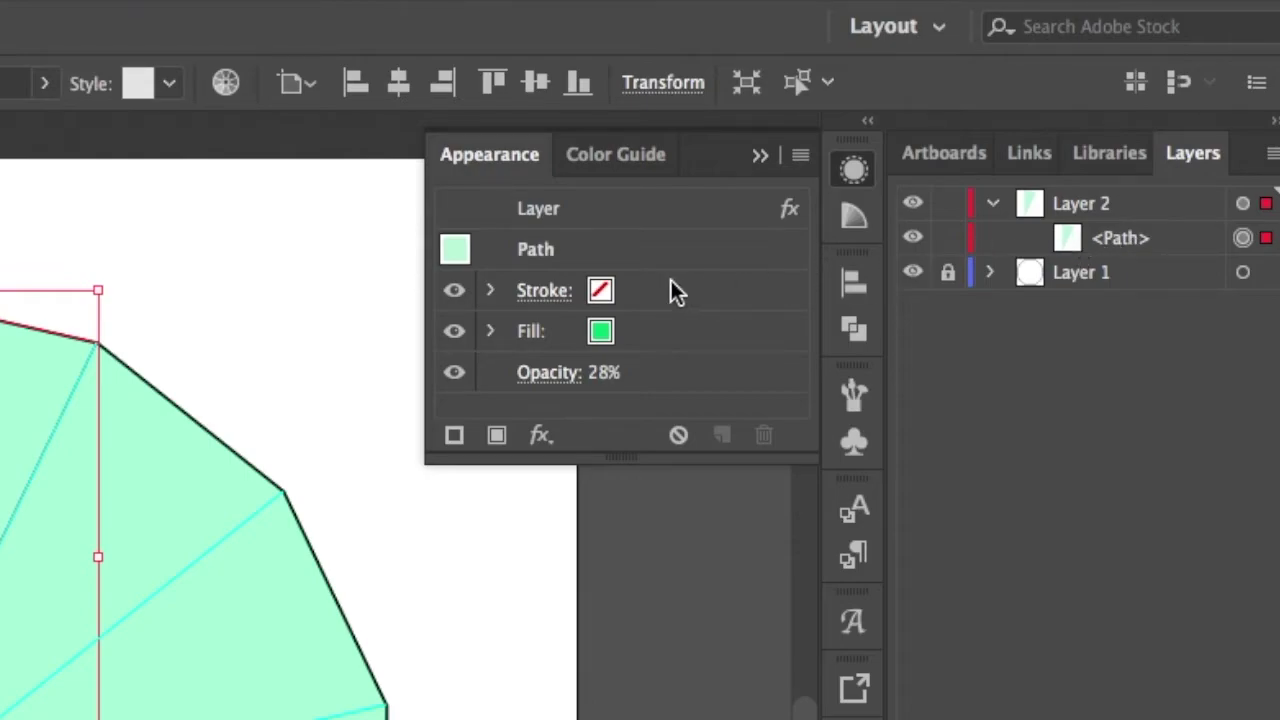
{"action": "left_click", "coordinate": [603, 342]}
{"action": "left_click", "coordinate": [627, 335]}
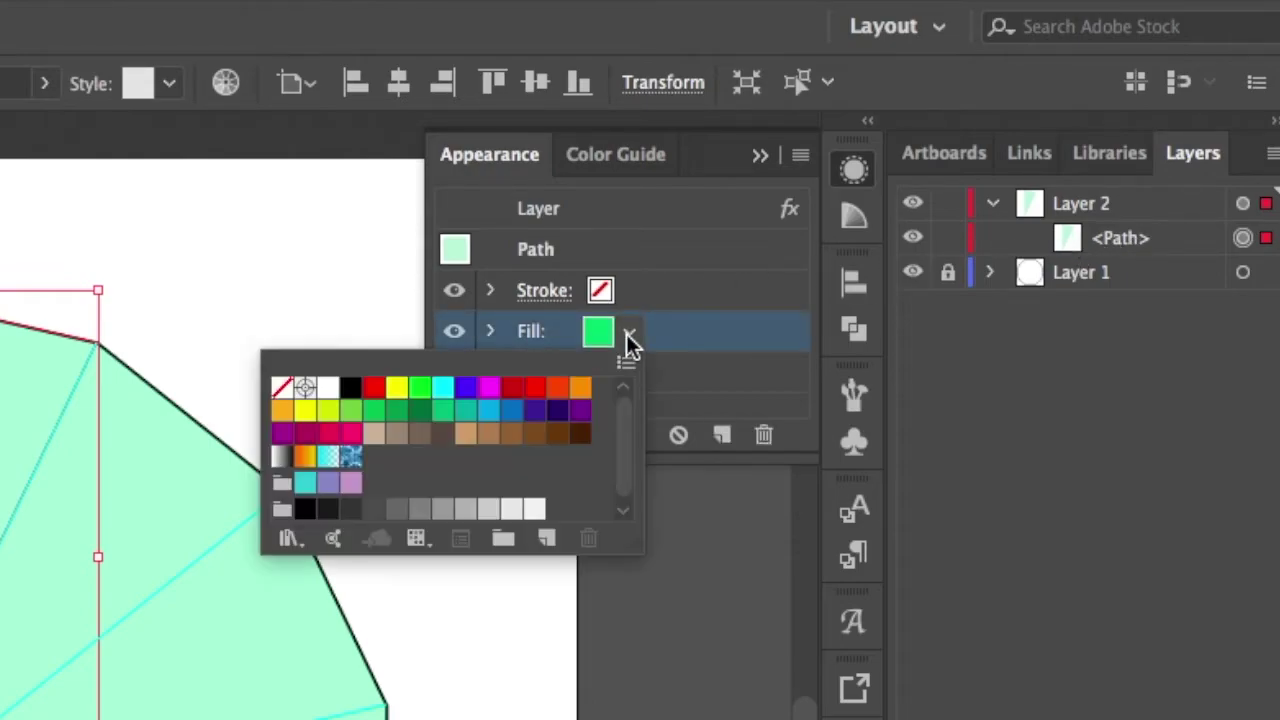
{"action": "left_click", "coordinate": [329, 397]}
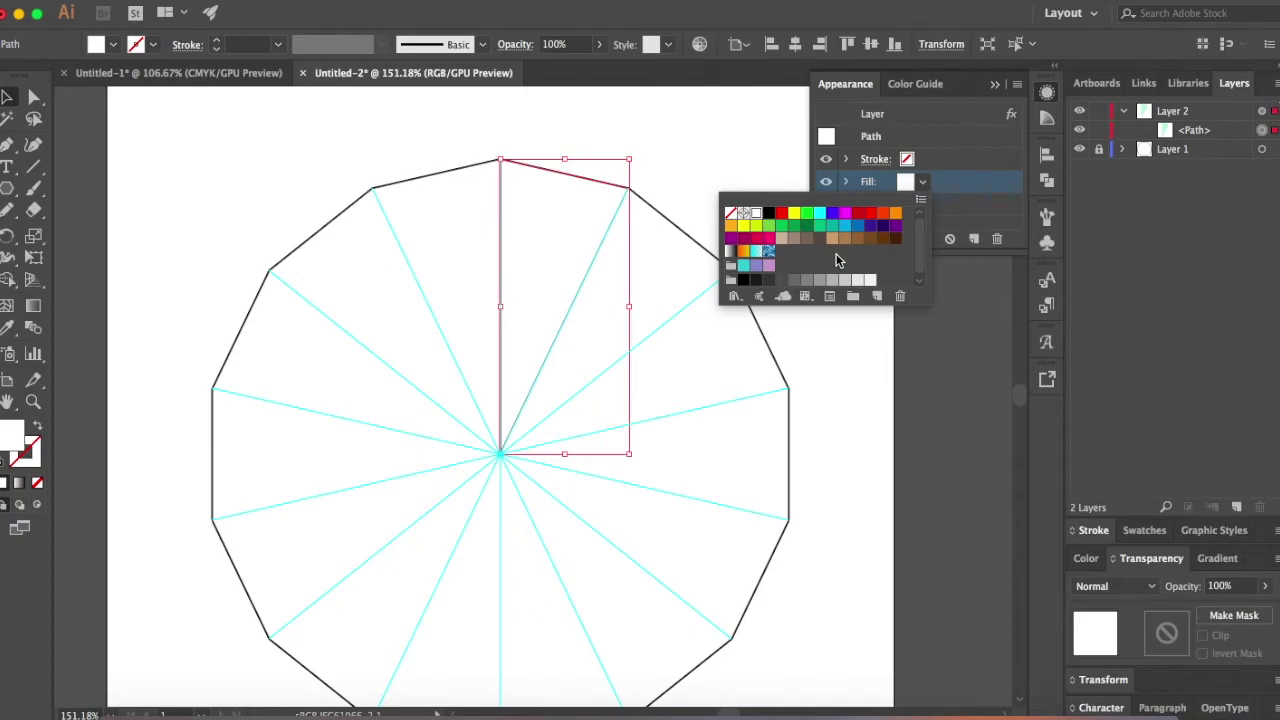
{"action": "left_click", "coordinate": [922, 182]}
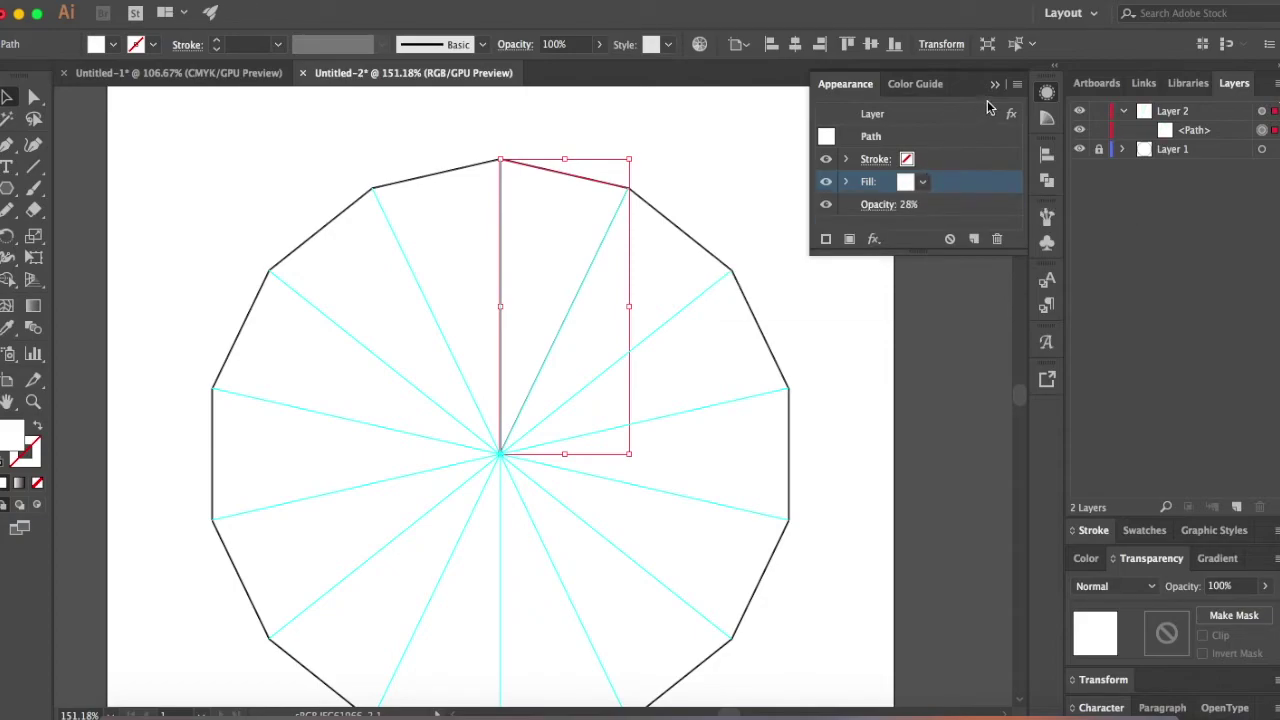
Collapse the appearance settings and deselect the triangle path of Layer 2.
{"action": "left_click", "coordinate": [995, 84]}
{"action": "scroll", "coordinate": [855, 287], "scroll_direction": "down", "scroll_amount": 3}
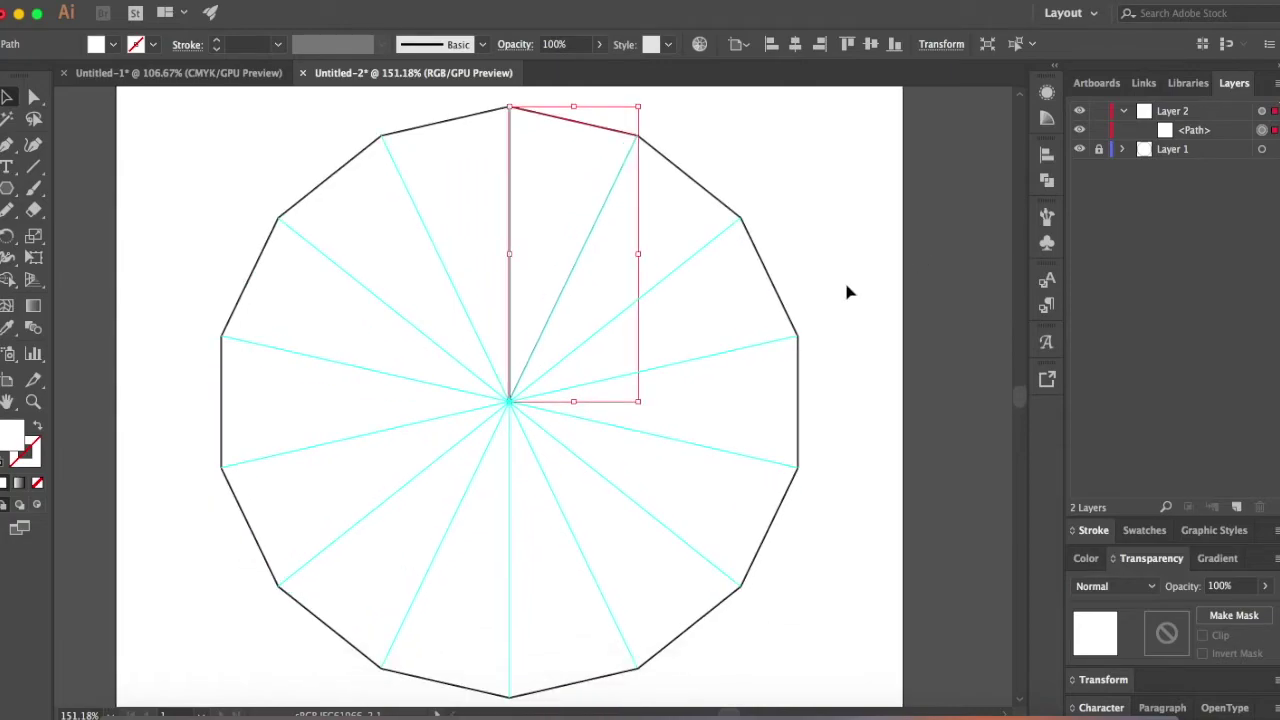
{"action": "scroll", "coordinate": [555, 233], "scroll_direction": "up", "scroll_amount": 2}
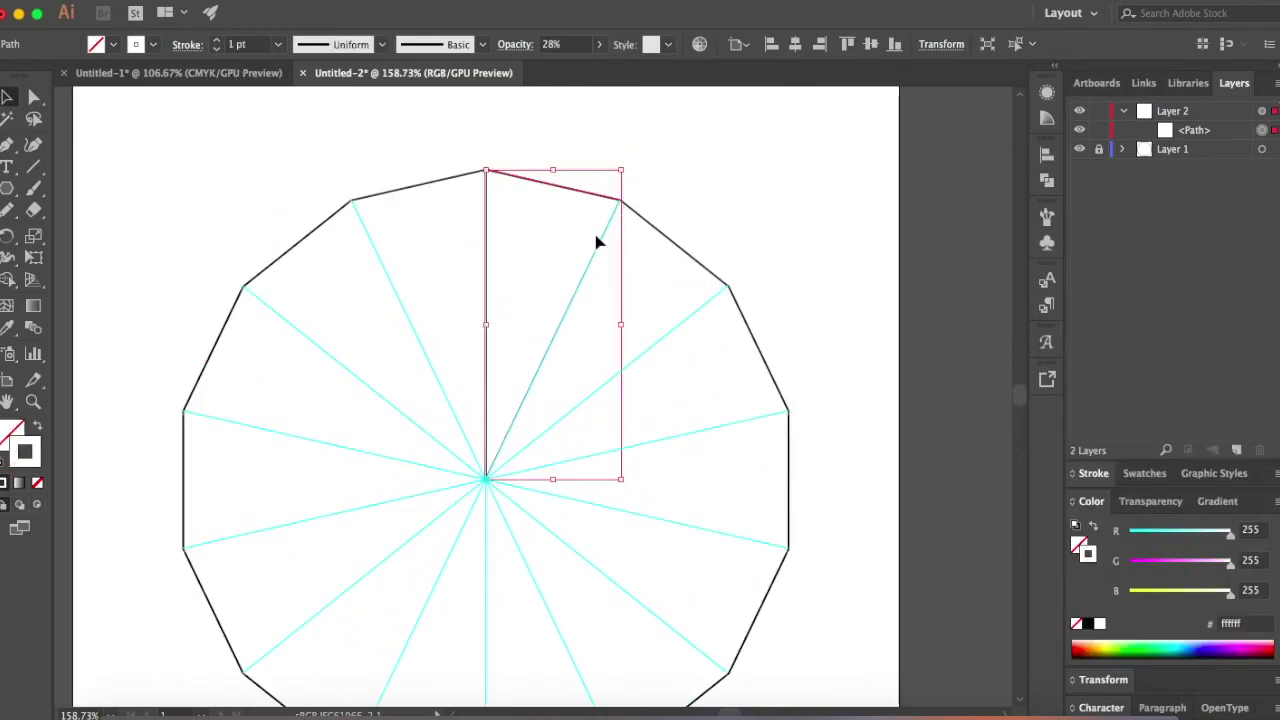
{"action": "left_click", "coordinate": [760, 170]}
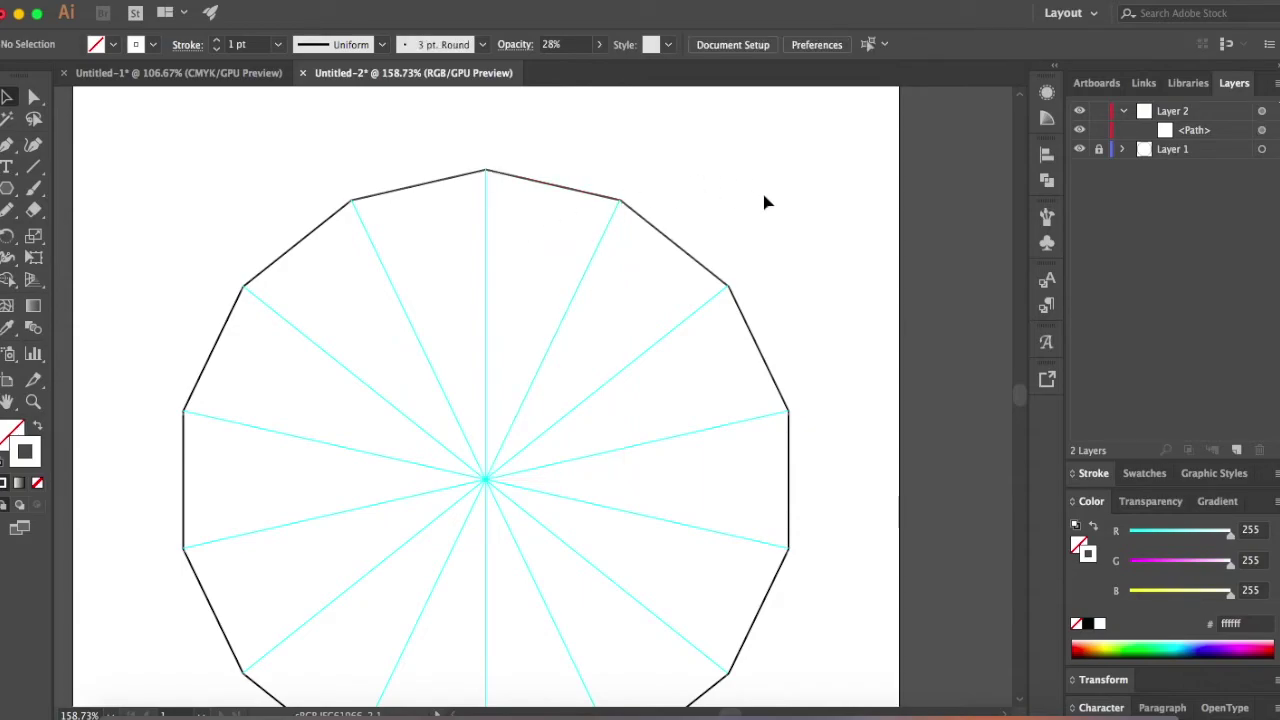
Set the stroke colour to #dd2296 and draw a small closed triangle with the Pencil tool, high in the sector right of the upper vertical guide.
{"action": "left_click", "coordinate": [9, 214]}
{"action": "double_click", "coordinate": [33, 458]}
{"action": "left_click", "coordinate": [594, 301]}
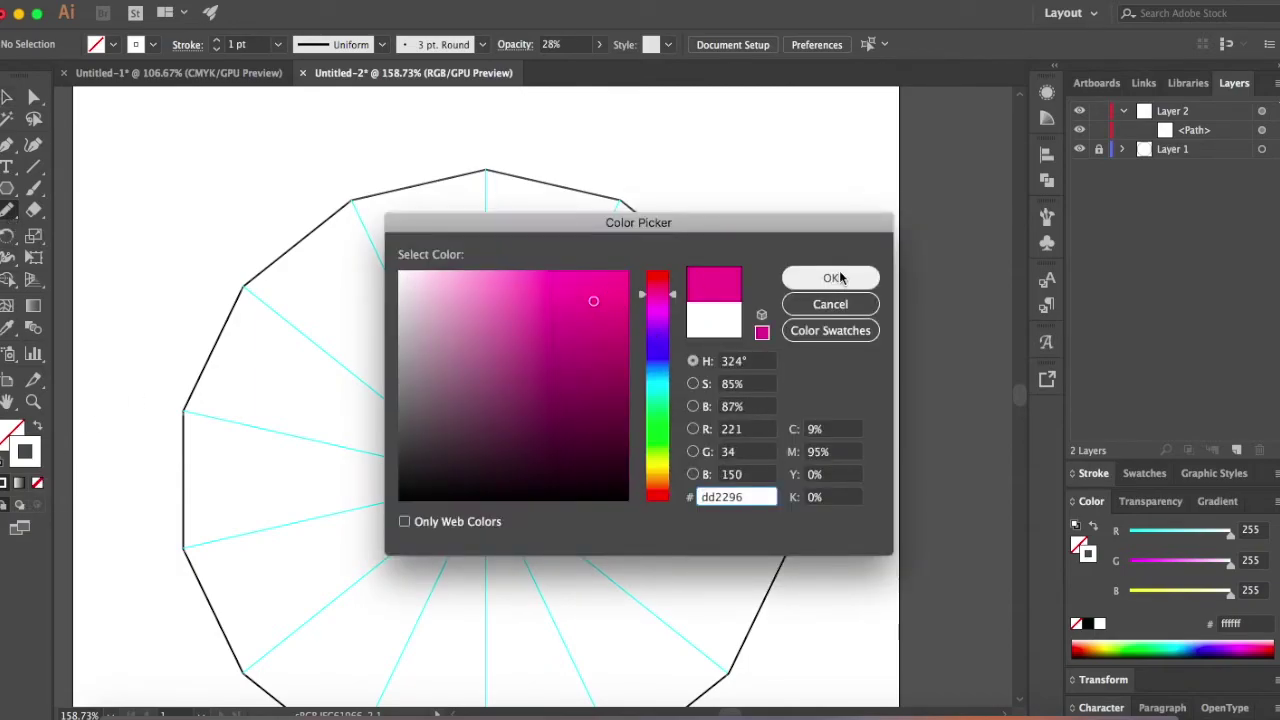
{"action": "left_click", "coordinate": [831, 279]}
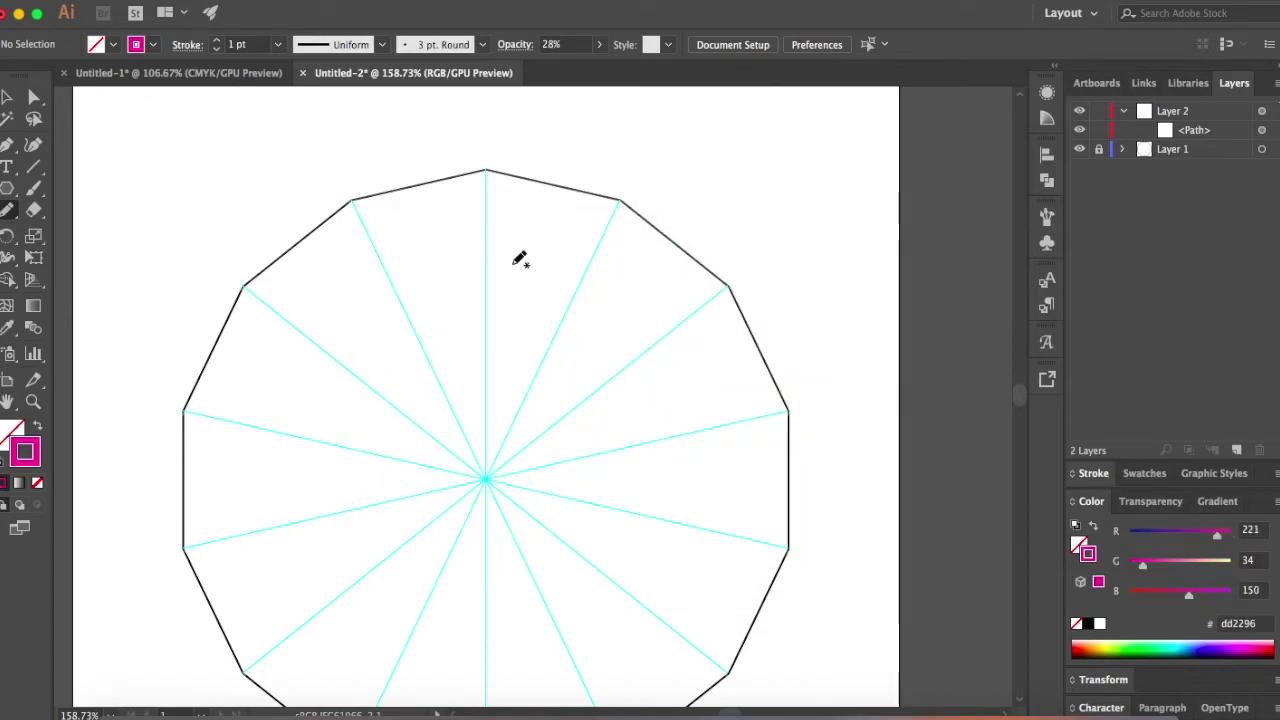
{"action": "mouse_move", "coordinate": [513, 265]}
{"action": "left_mouse_down"}
{"action": "mouse_move", "coordinate": [550, 213]}
{"action": "mouse_move", "coordinate": [567, 272]}
{"action": "mouse_move", "coordinate": [514, 262]}
{"action": "left_mouse_up"}
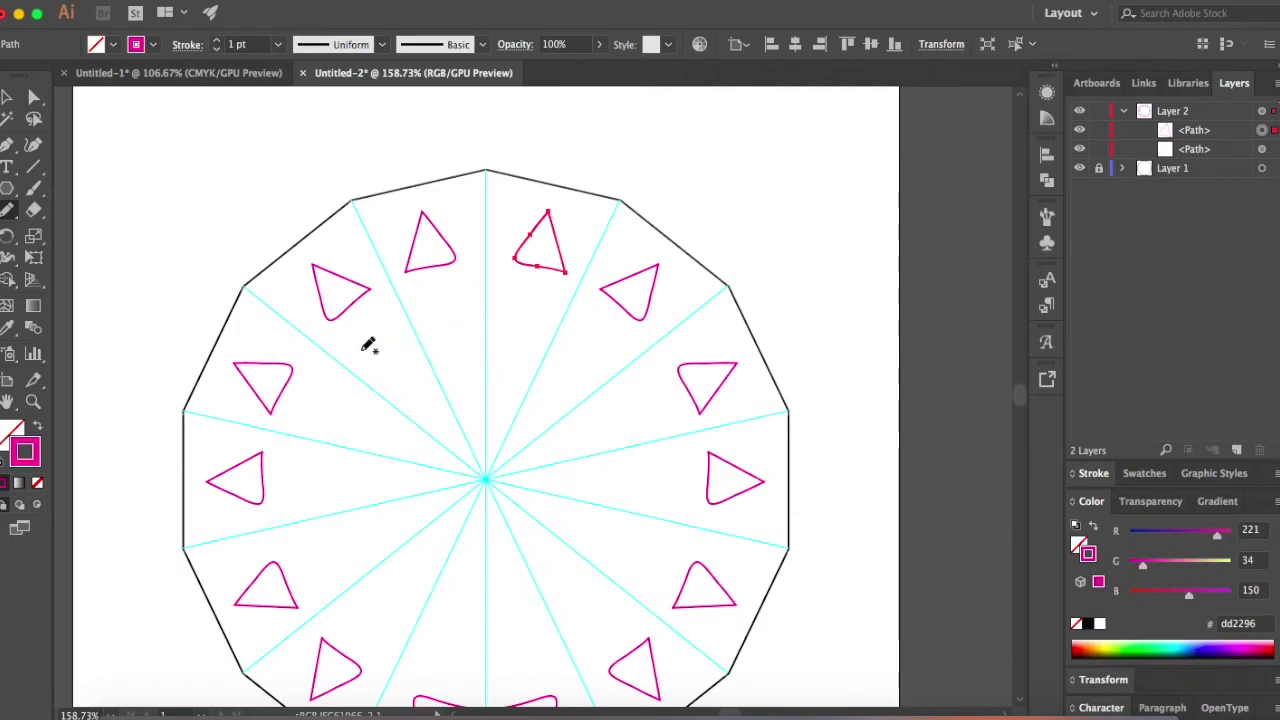
Try a curly freehand pencil stroke between the triangle and the mandala's centre, and undo it.
{"action": "mouse_move", "coordinate": [317, 373]}
{"action": "left_mouse_down"}
{"action": "mouse_move", "coordinate": [336, 418]}
{"action": "mouse_move", "coordinate": [343, 393]}
{"action": "mouse_move", "coordinate": [334, 407]}
{"action": "mouse_move", "coordinate": [409, 438]}
{"action": "left_mouse_up"}
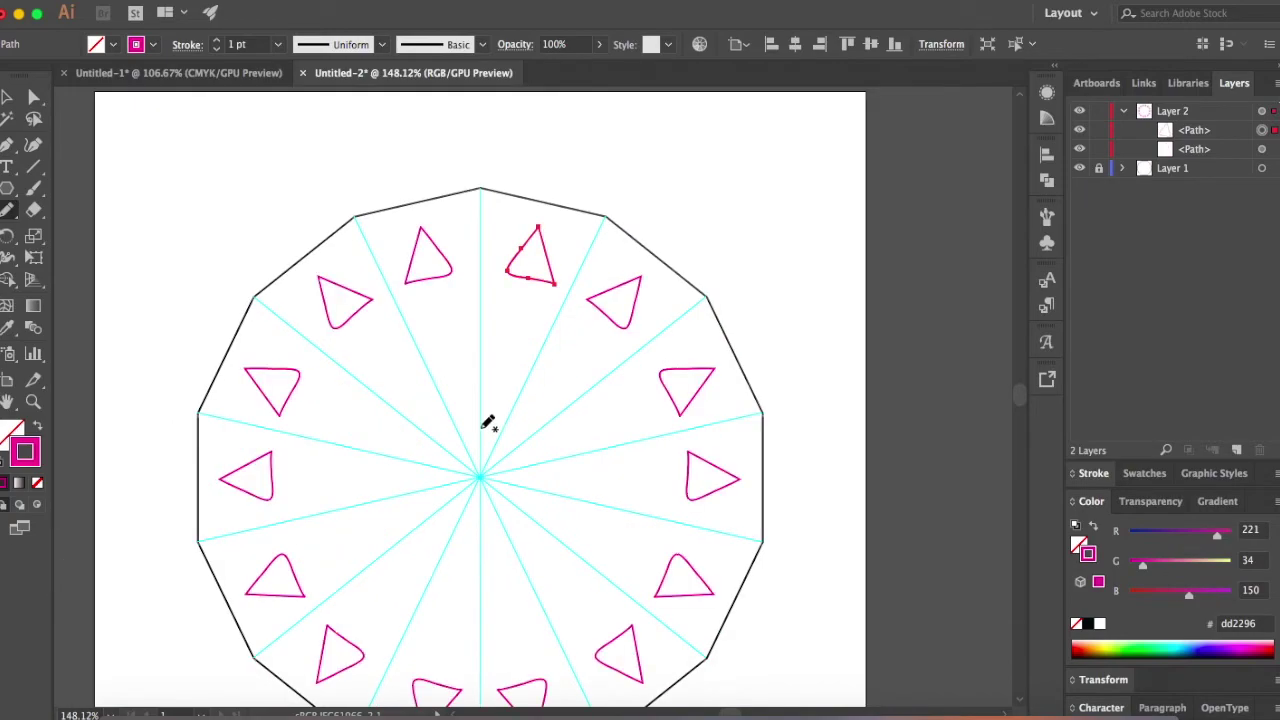
{"action": "mouse_move", "coordinate": [484, 426]}
{"action": "left_mouse_down"}
{"action": "mouse_move", "coordinate": [503, 411]}
{"action": "mouse_move", "coordinate": [490, 385]}
{"action": "mouse_move", "coordinate": [484, 396]}
{"action": "mouse_move", "coordinate": [494, 386]}
{"action": "mouse_move", "coordinate": [482, 348]}
{"action": "mouse_move", "coordinate": [513, 330]}
{"action": "mouse_move", "coordinate": [521, 368]}
{"action": "mouse_move", "coordinate": [513, 358]}
{"action": "left_mouse_up"}
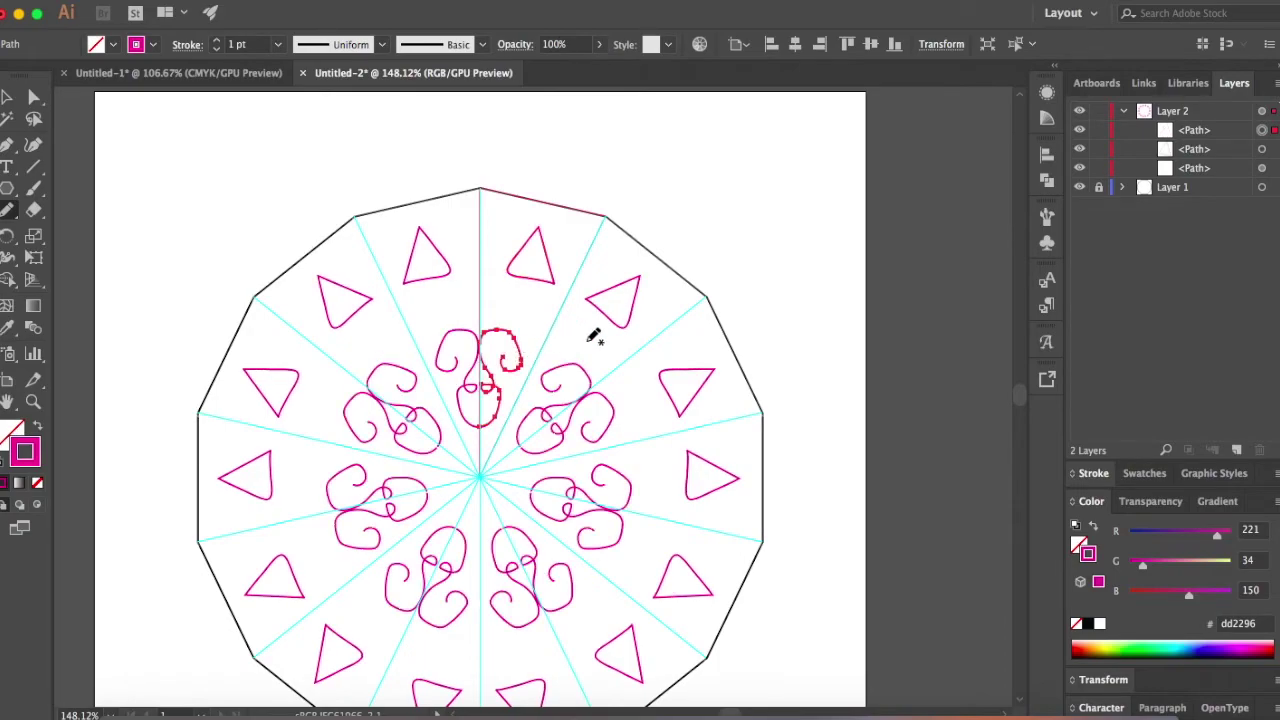
{"action": "key", "text": "super+z"}
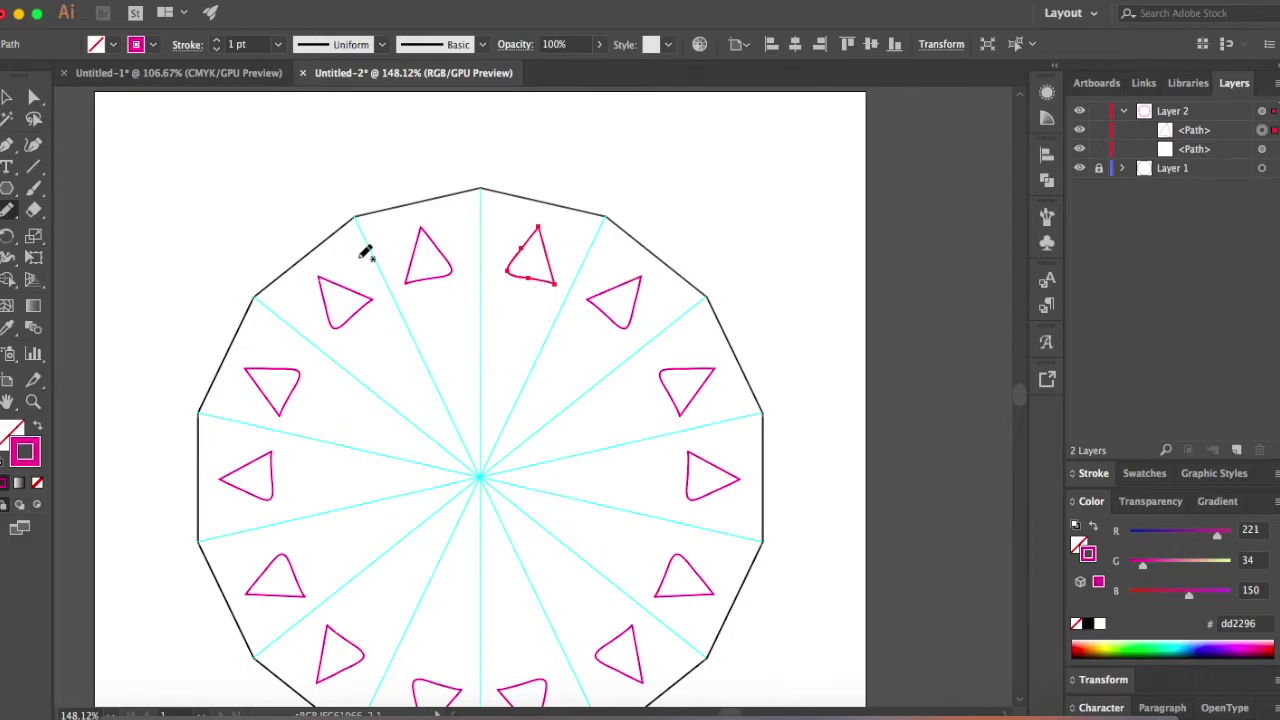
Draw a straight-segment zigzag path with the Pen tool in the same sector, from the vertical guide beside the triangle down to the mandala's centre.
{"action": "left_click", "coordinate": [8, 145]}
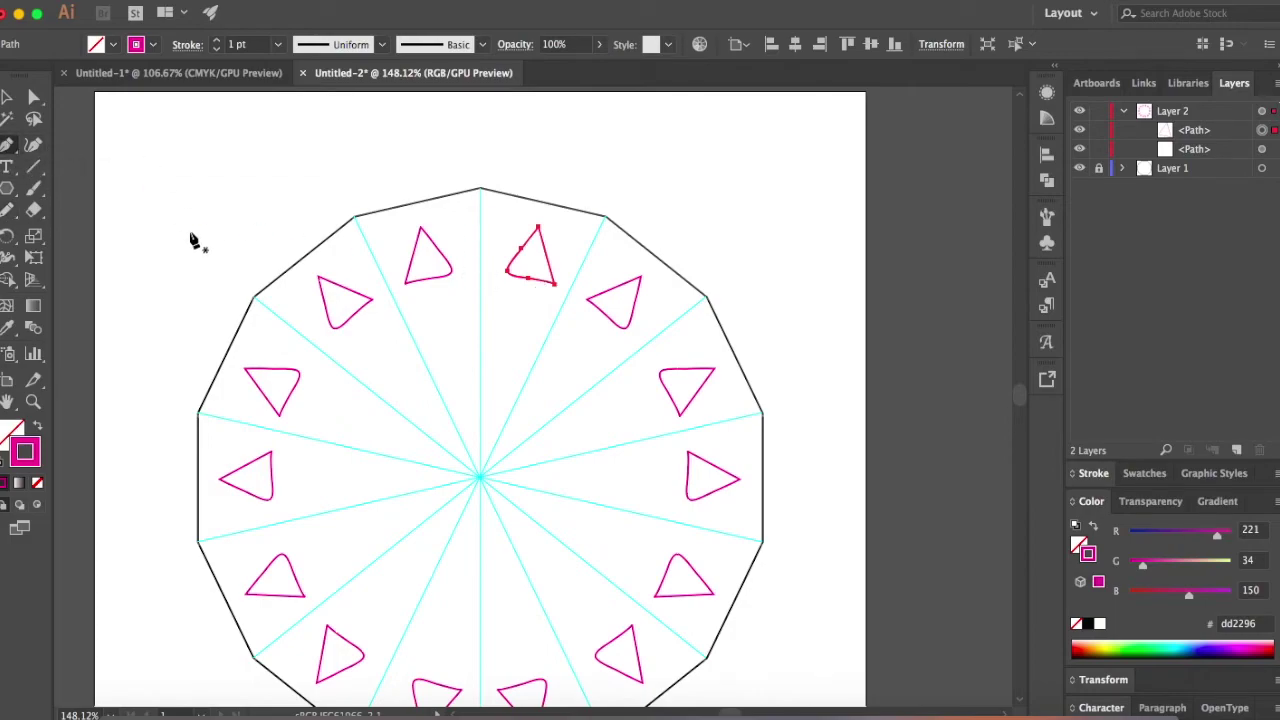
{"action": "scroll", "coordinate": [277, 145], "scroll_direction": "up", "scroll_amount": 2}
{"action": "scroll", "coordinate": [625, 394], "scroll_direction": "up", "scroll_amount": 2}
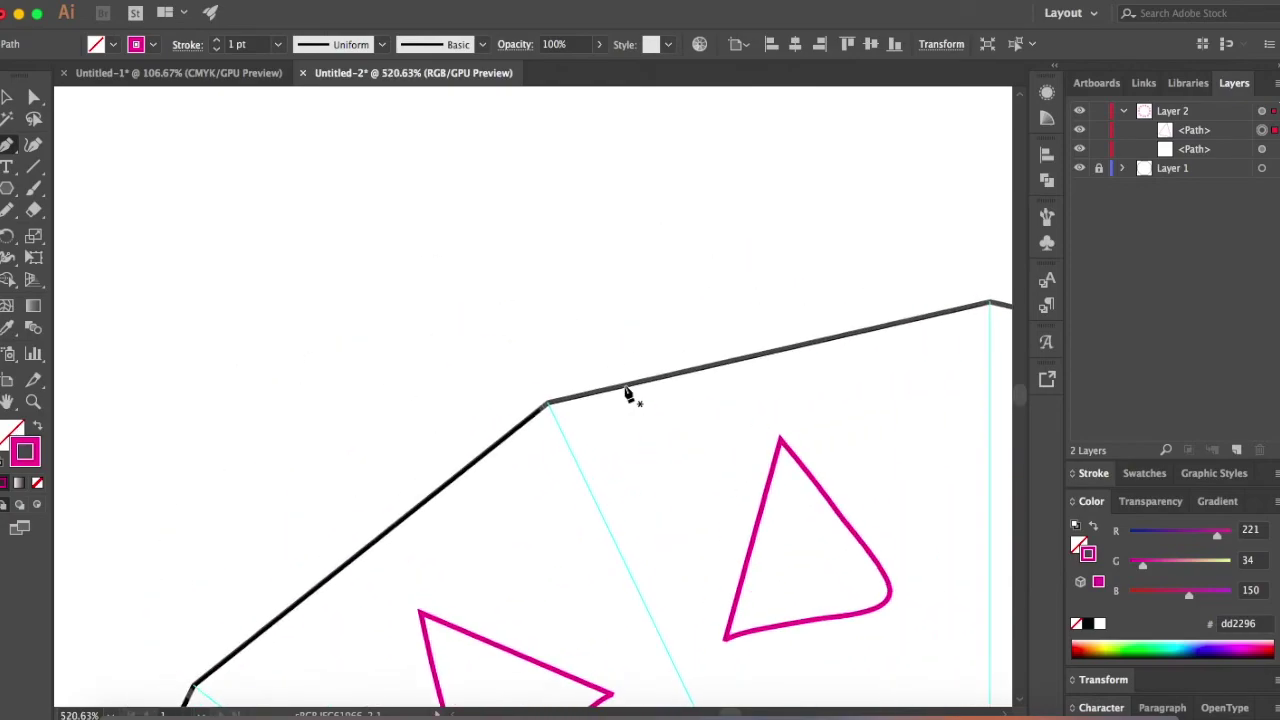
{"action": "left_click", "coordinate": [357, 250]}
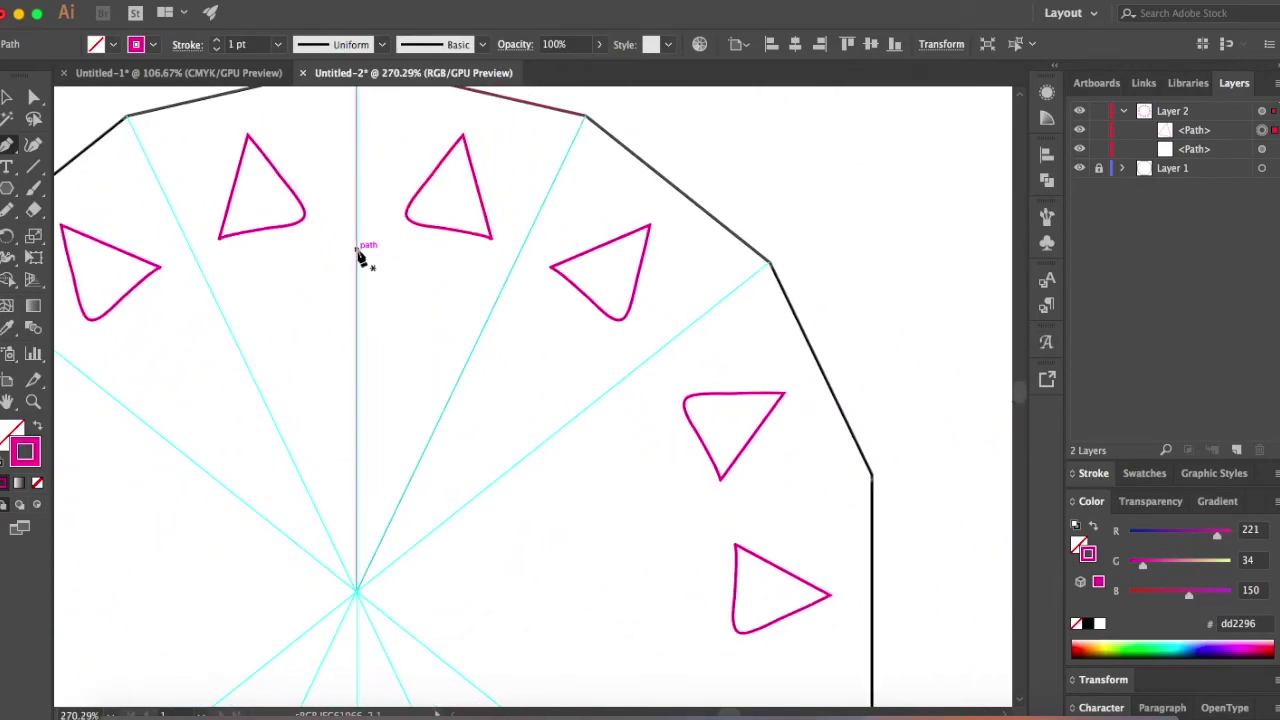
{"action": "left_click", "coordinate": [432, 322]}
{"action": "left_click", "coordinate": [357, 362]}
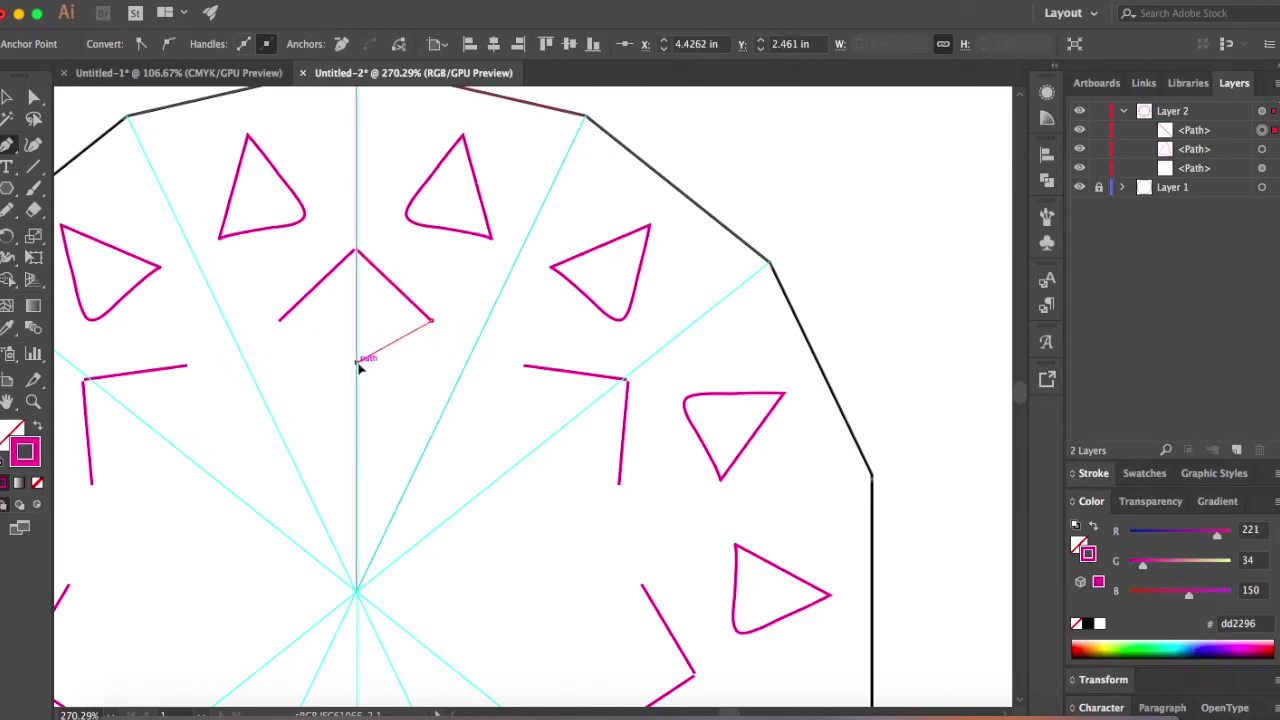
{"action": "left_click", "coordinate": [400, 413]}
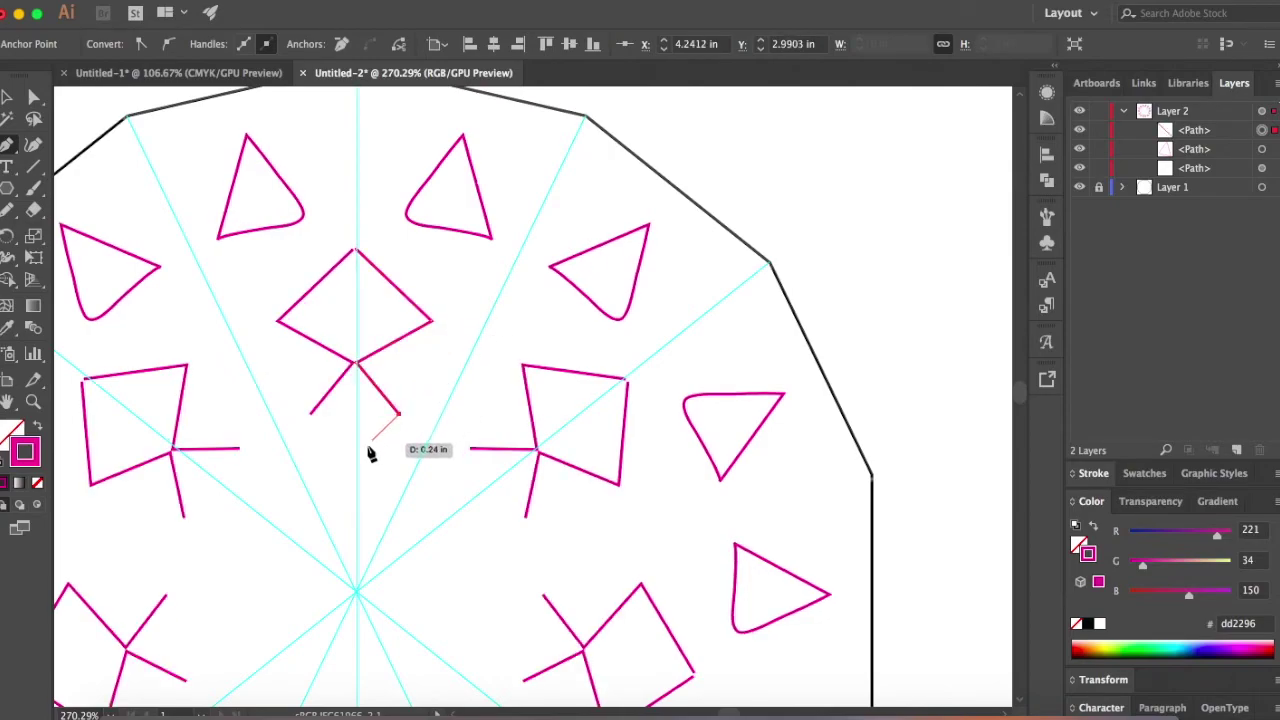
{"action": "left_click", "coordinate": [357, 529]}
{"action": "left_click", "coordinate": [367, 550]}
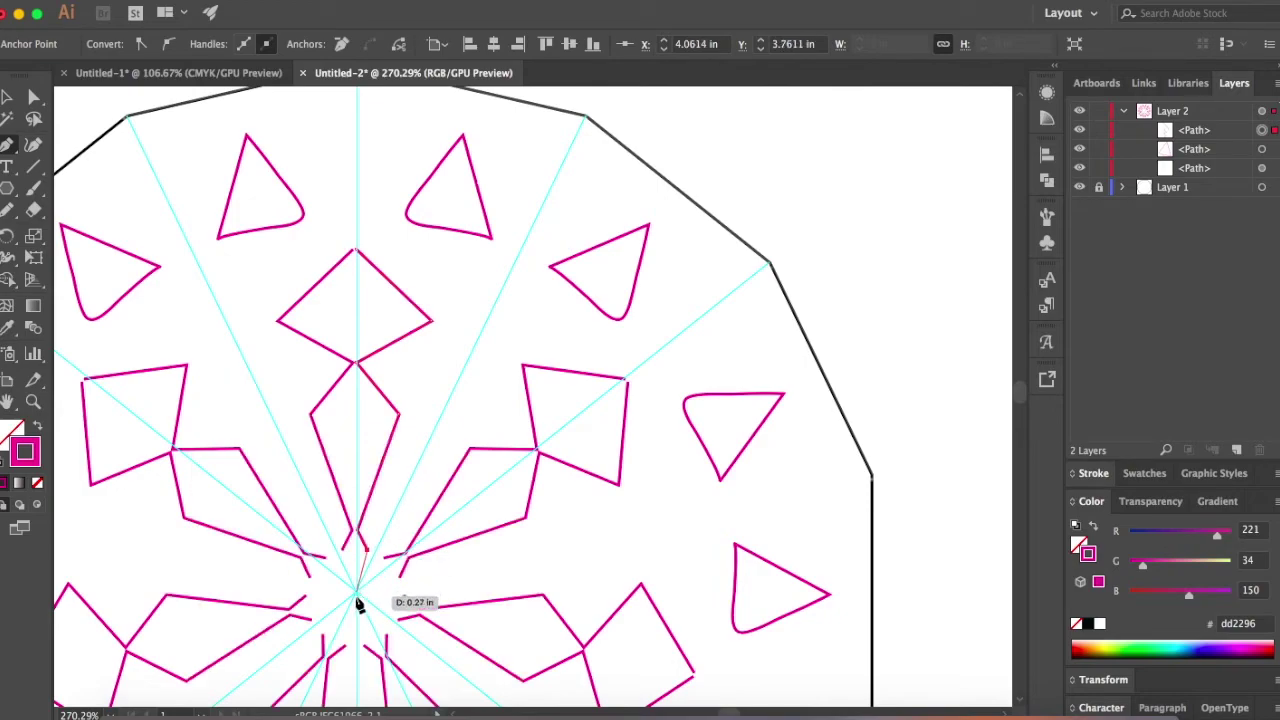
{"action": "left_click", "coordinate": [358, 596]}
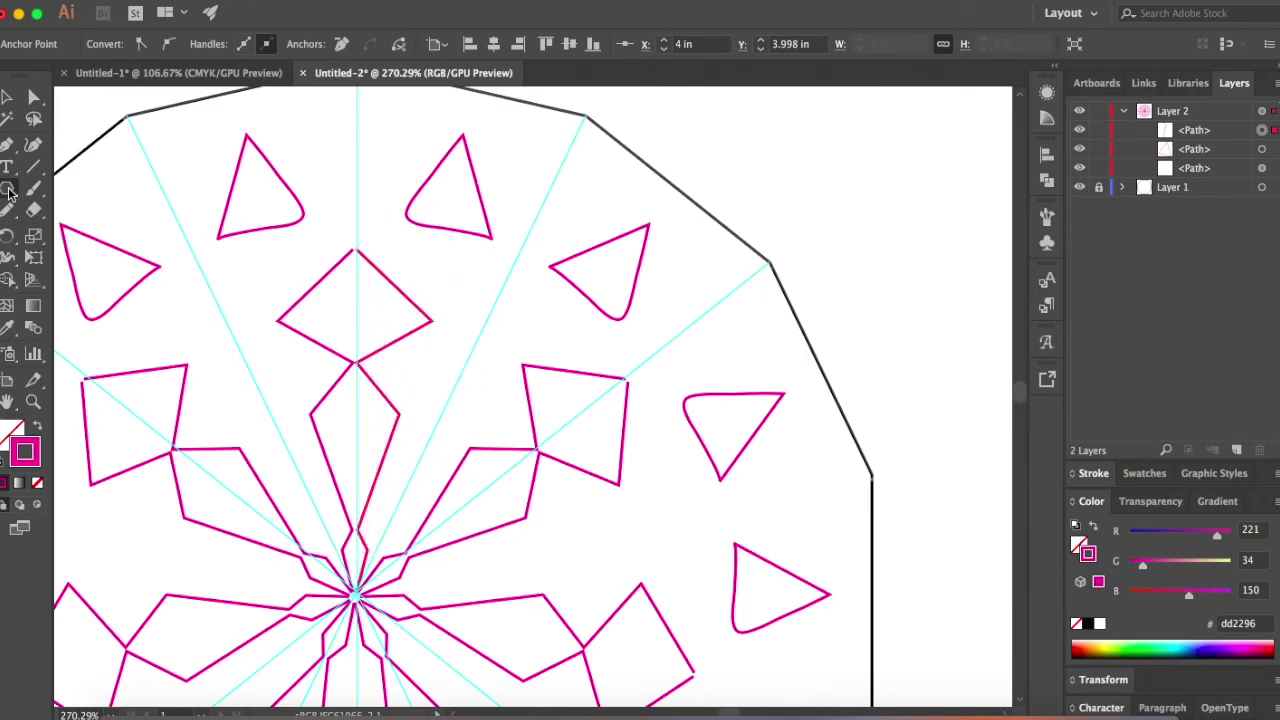
Draw a small ellipse touching the vertical guide, between the triangle and the upper end of the zigzag path.
{"action": "left_click_drag", "start_coordinate": [8, 193], "coordinate": [82, 232]}
{"action": "left_click_drag", "start_coordinate": [359, 212], "coordinate": [420, 267]}
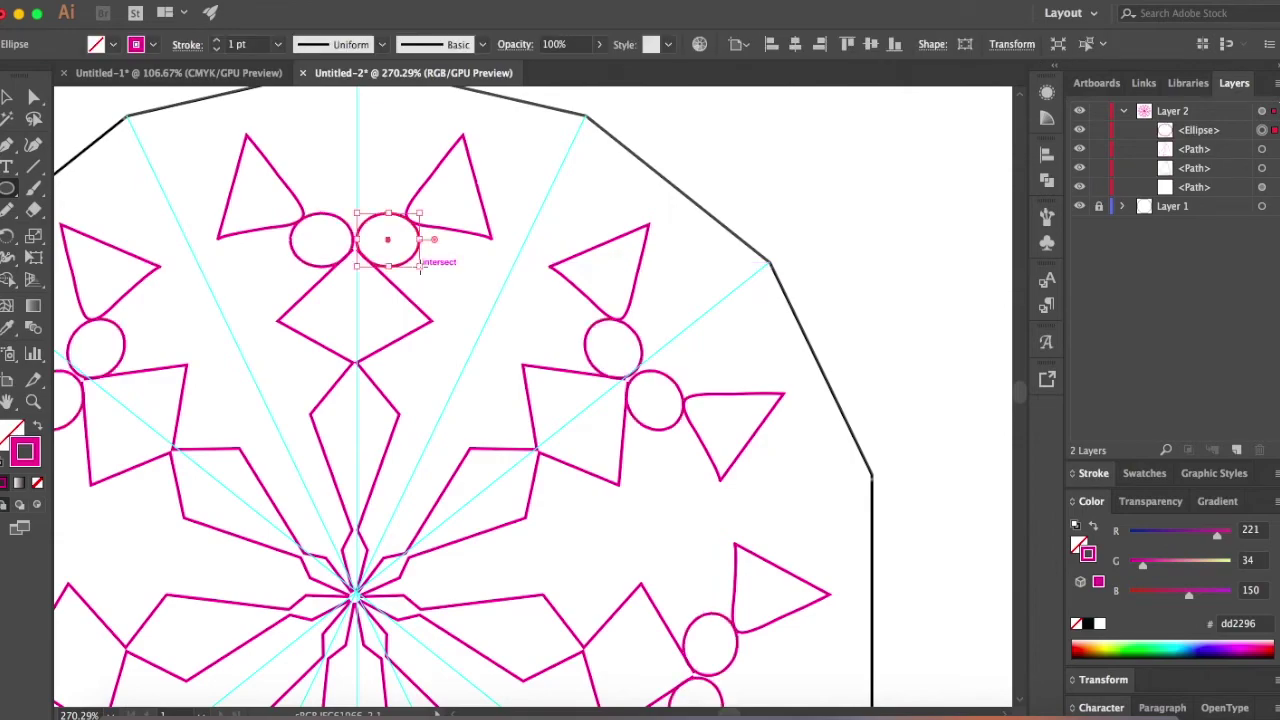
{"action": "key", "text": "super+0"}
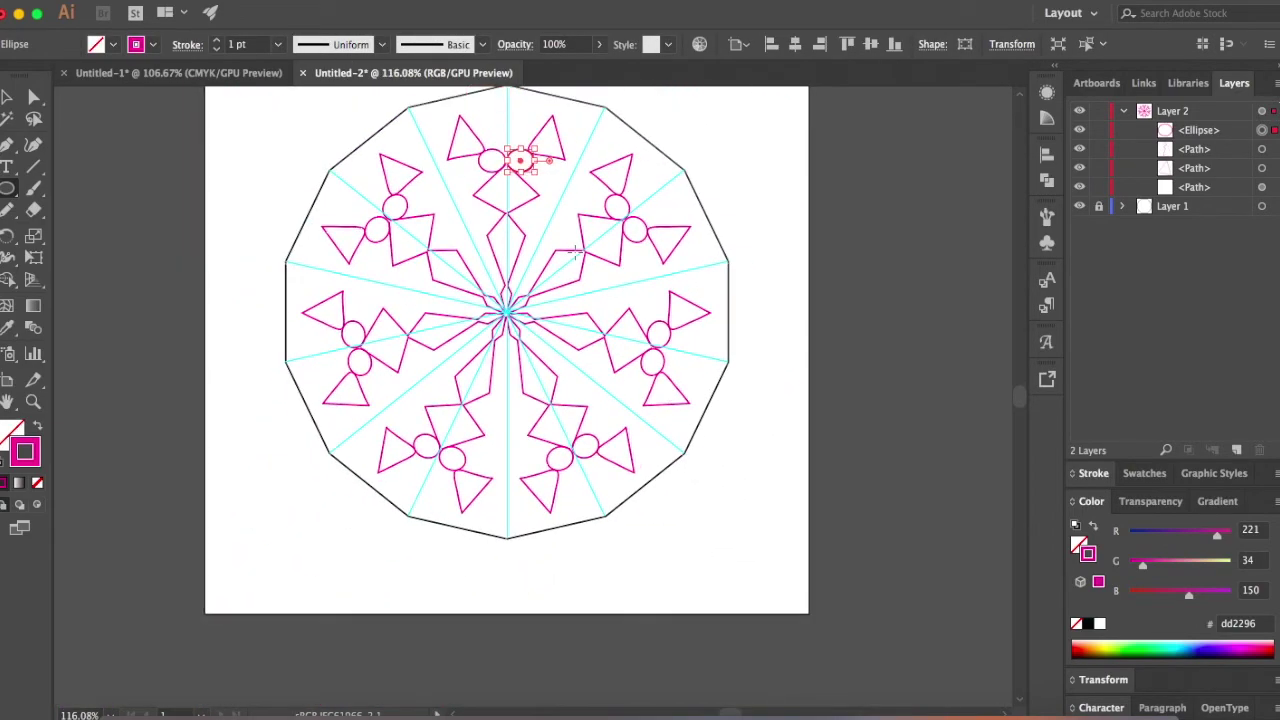
{"action": "scroll", "coordinate": [575, 253], "scroll_direction": "up", "scroll_amount": 2}
{"action": "scroll", "coordinate": [575, 253], "scroll_direction": "right", "scroll_amount": 2}
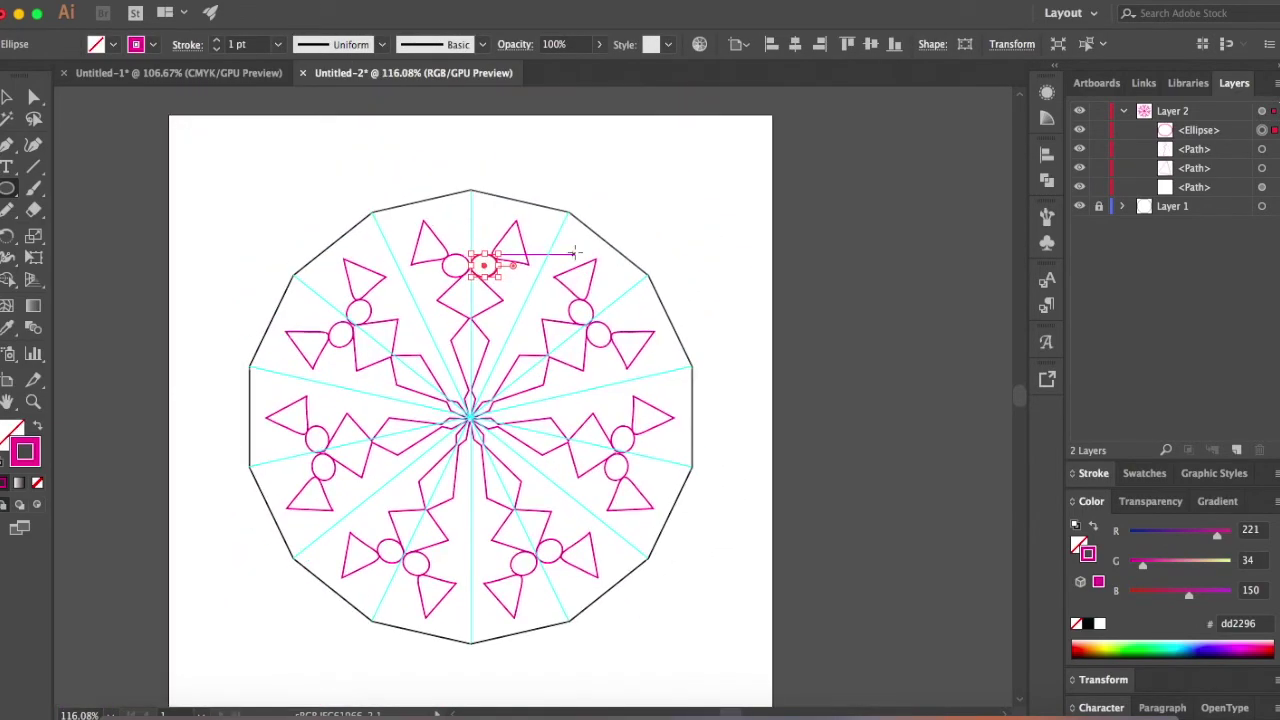
Paint a curling Paintbrush stroke in the same sector, linking the triangle to the upper tip of the vertical guide.
{"action": "left_click", "coordinate": [33, 195]}
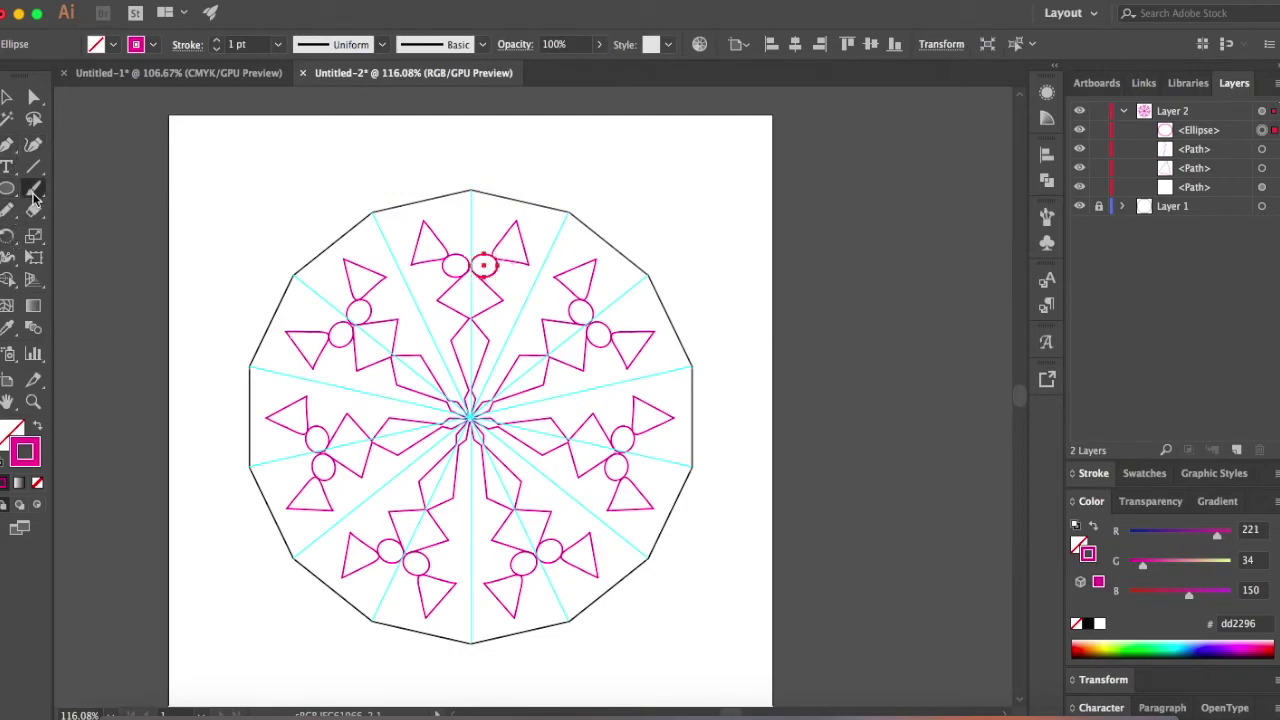
{"action": "scroll", "coordinate": [515, 240], "scroll_direction": "up", "scroll_amount": 5}
{"action": "mouse_move", "coordinate": [496, 430]}
{"action": "left_mouse_down"}
{"action": "mouse_move", "coordinate": [432, 409]}
{"action": "mouse_move", "coordinate": [379, 354]}
{"action": "mouse_move", "coordinate": [363, 300]}
{"action": "mouse_move", "coordinate": [379, 280]}
{"action": "mouse_move", "coordinate": [403, 323]}
{"action": "left_mouse_up"}
{"action": "scroll", "coordinate": [528, 351], "scroll_direction": "down", "scroll_amount": 5}
{"action": "scroll", "coordinate": [528, 351], "scroll_direction": "down", "scroll_amount": 3}
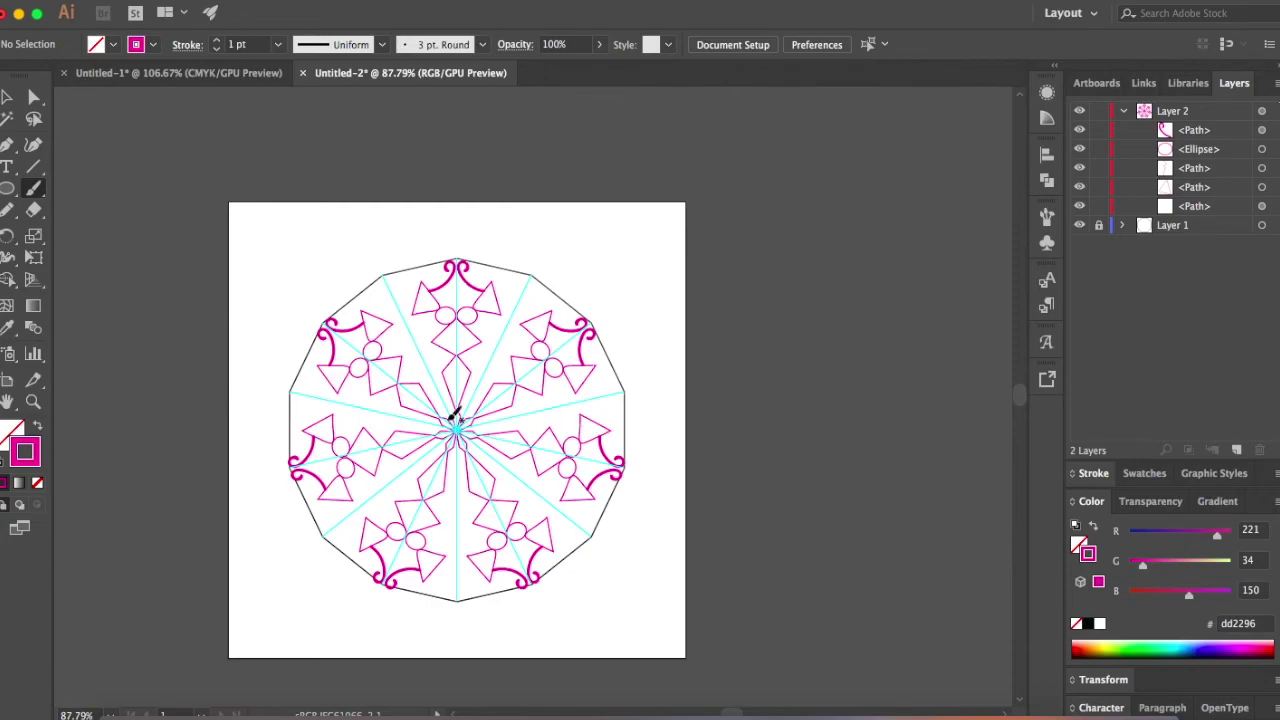
{"action": "scroll", "coordinate": [745, 420], "scroll_direction": "up", "scroll_amount": 4}
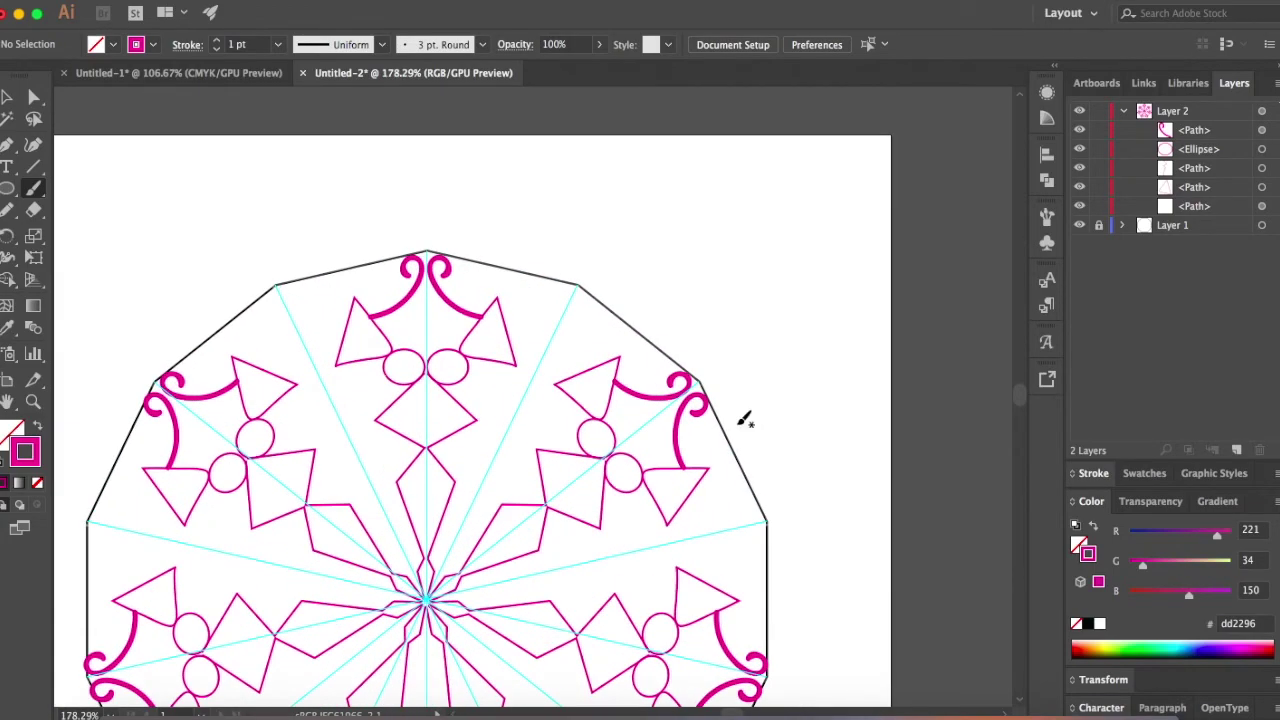
{"action": "scroll", "coordinate": [745, 420], "scroll_direction": "down", "scroll_amount": 4}
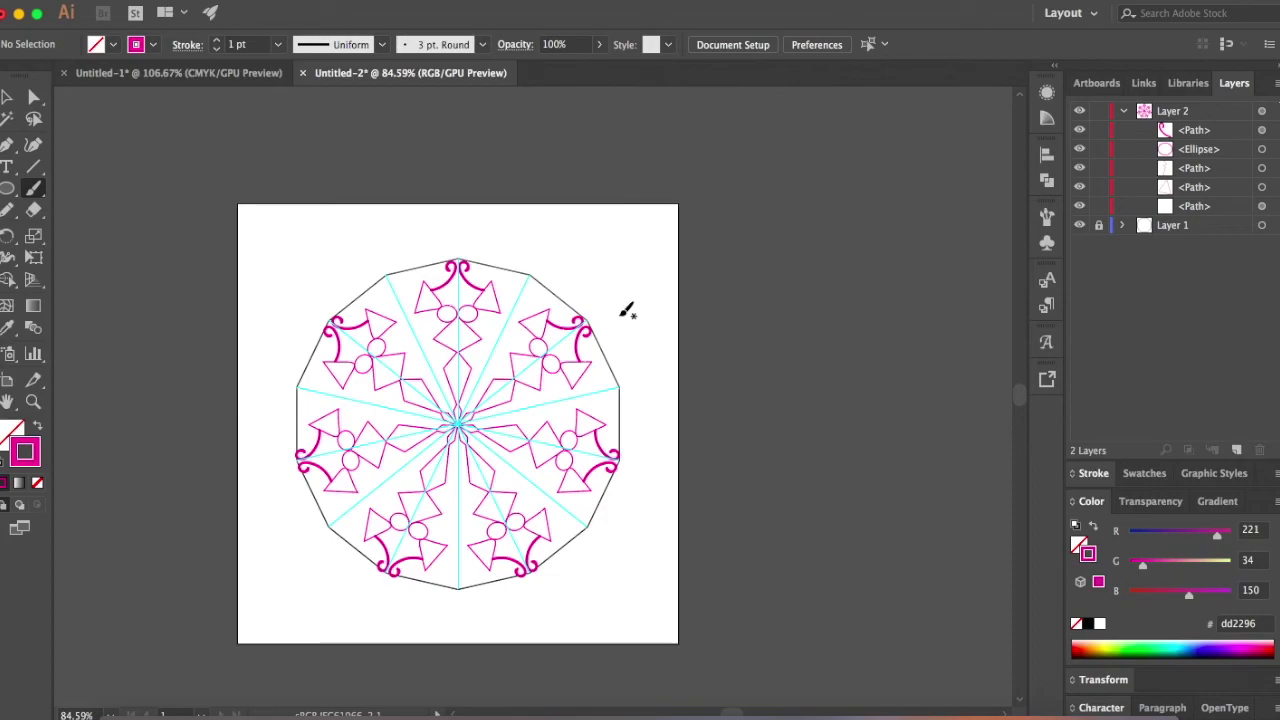
{"action": "key", "text": "super+0"}
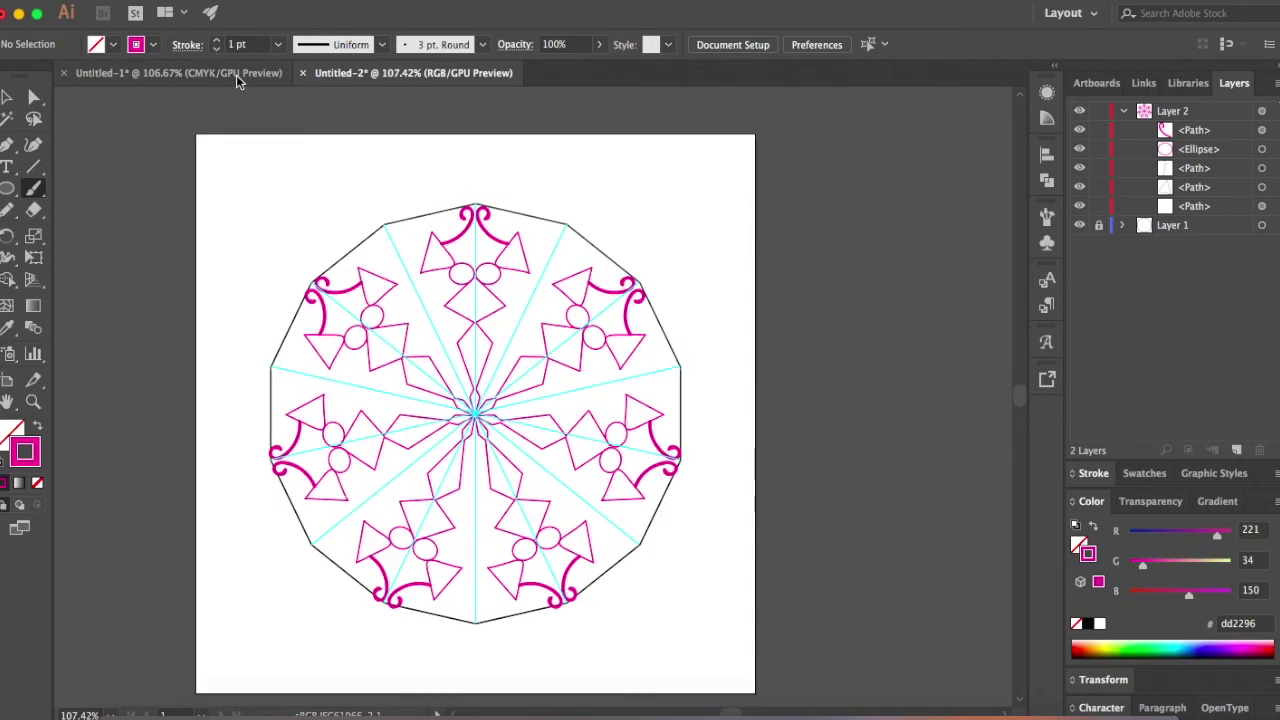
Compare with the mandala in Untitled-1, return to Untitled-2 and hide its guide layer, Layer 1.
{"action": "left_click", "coordinate": [243, 76]}
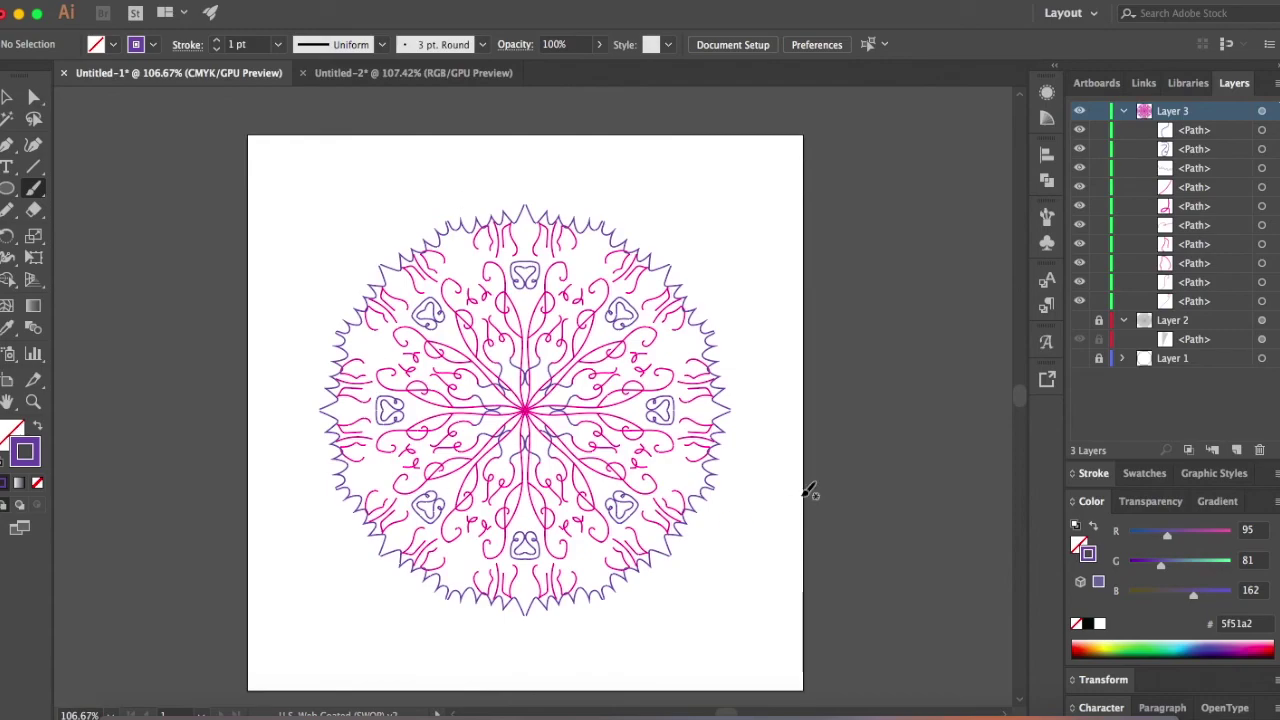
{"action": "key", "text": "super+grave"}
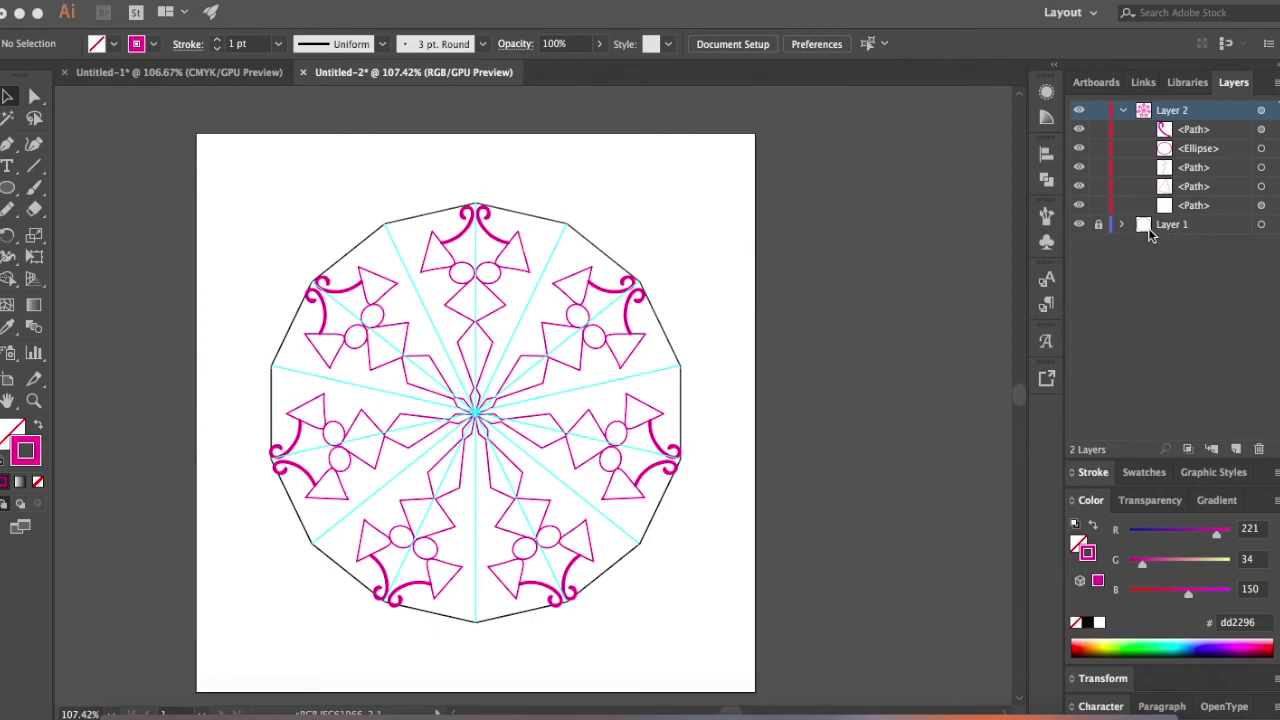
{"action": "left_click", "coordinate": [1079, 224]}
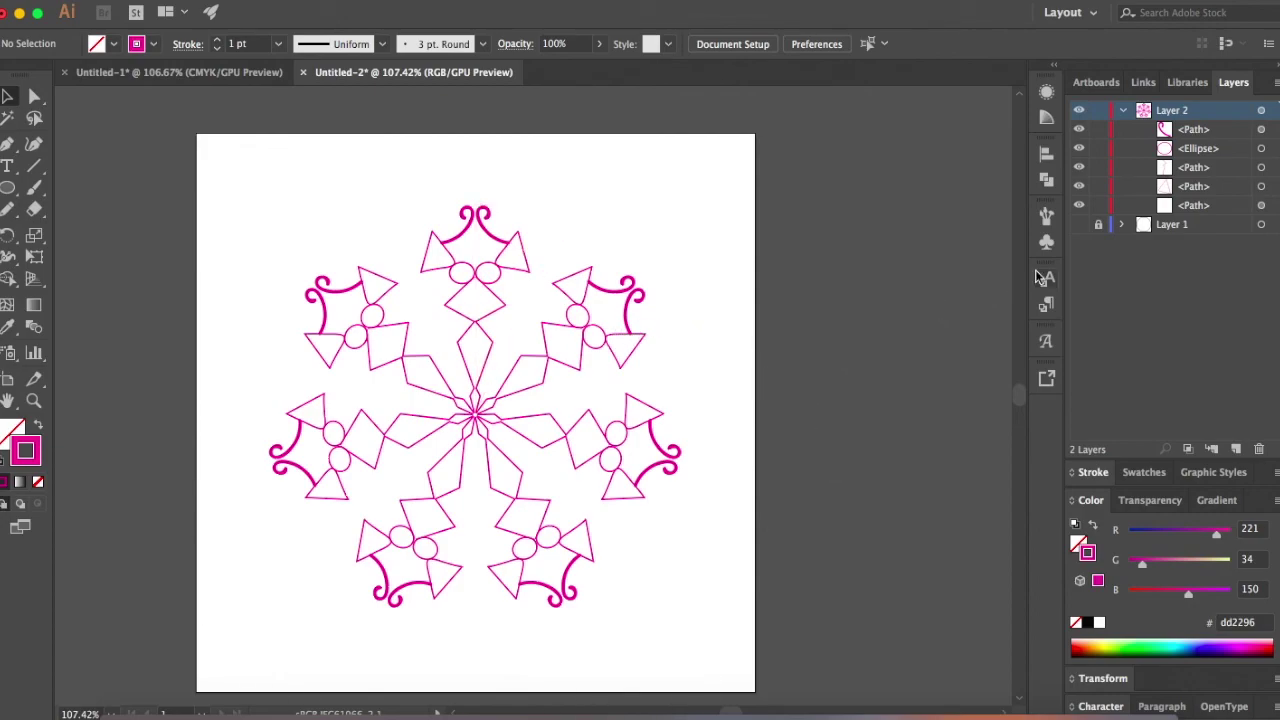
Display the available export options for the mandala and close them without exporting.
{"action": "left_click", "coordinate": [150, 0]}
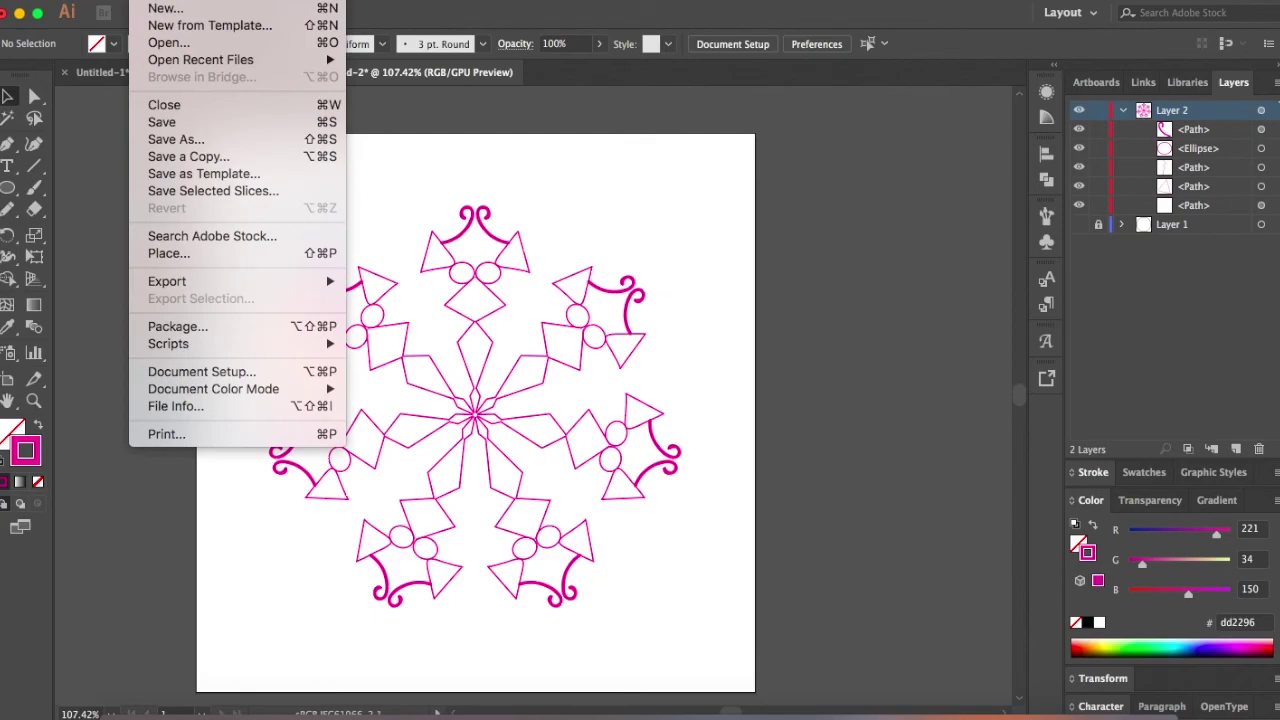
{"action": "mouse_move", "coordinate": [290, 281]}
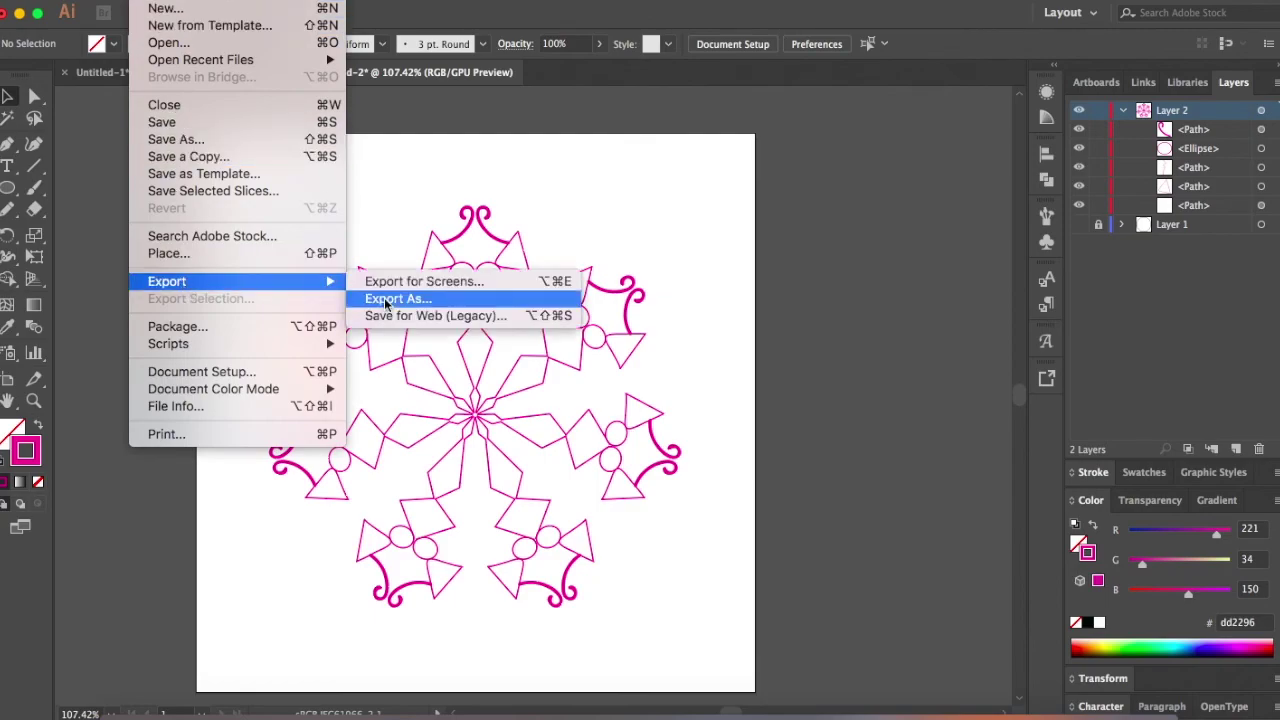
{"action": "left_click", "coordinate": [839, 355]}
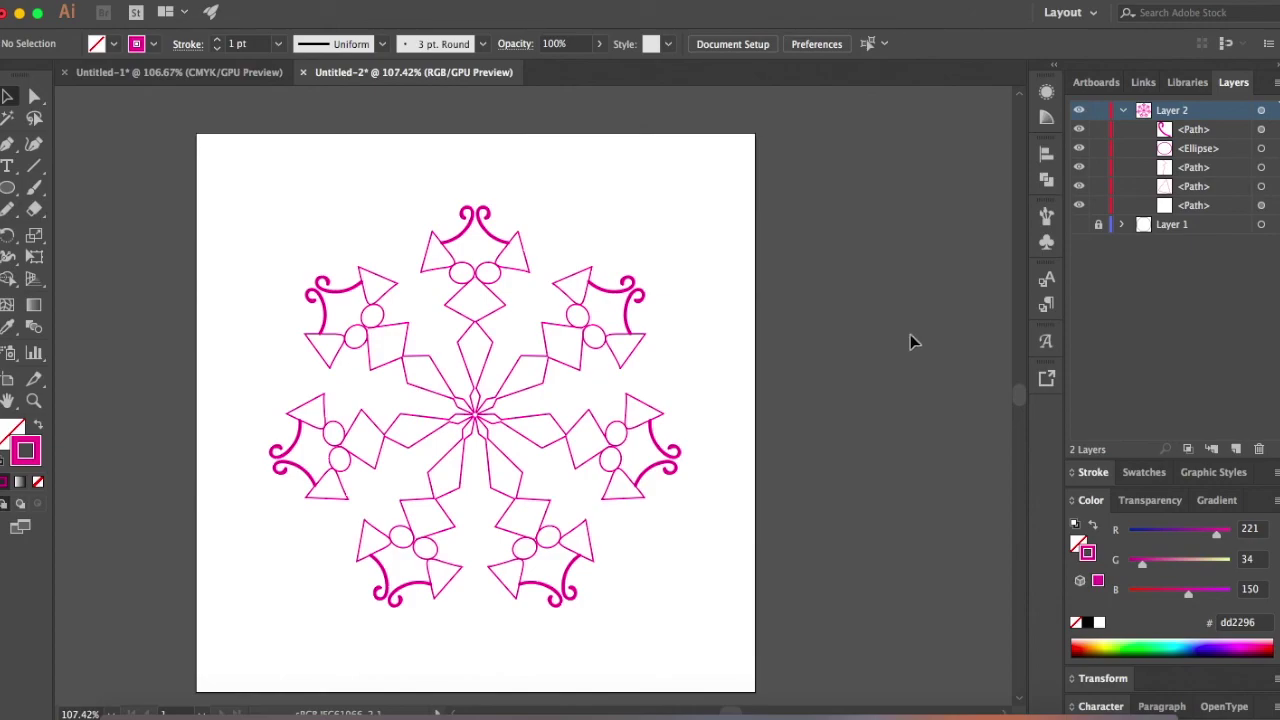
Switch to Untitled-1 and show its guide layer, Layer 1, against the artwork before hiding it again.
{"action": "left_click", "coordinate": [230, 74]}
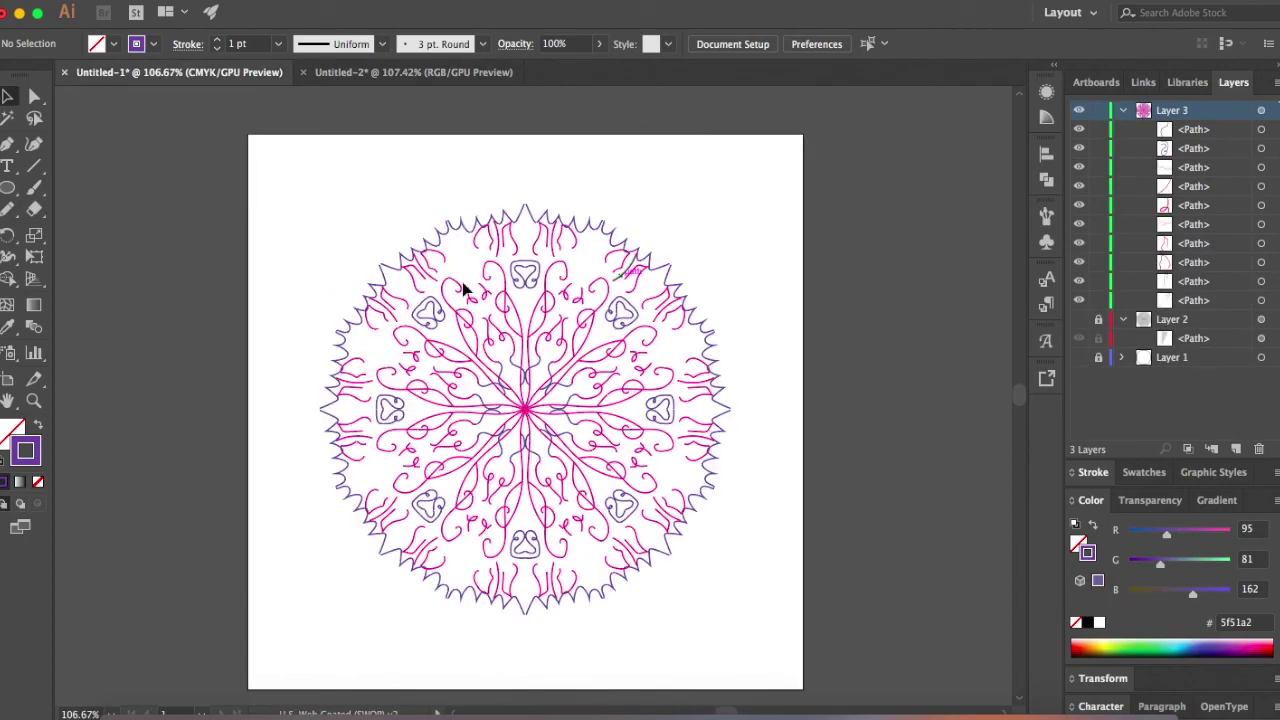
{"action": "left_click", "coordinate": [1079, 358]}
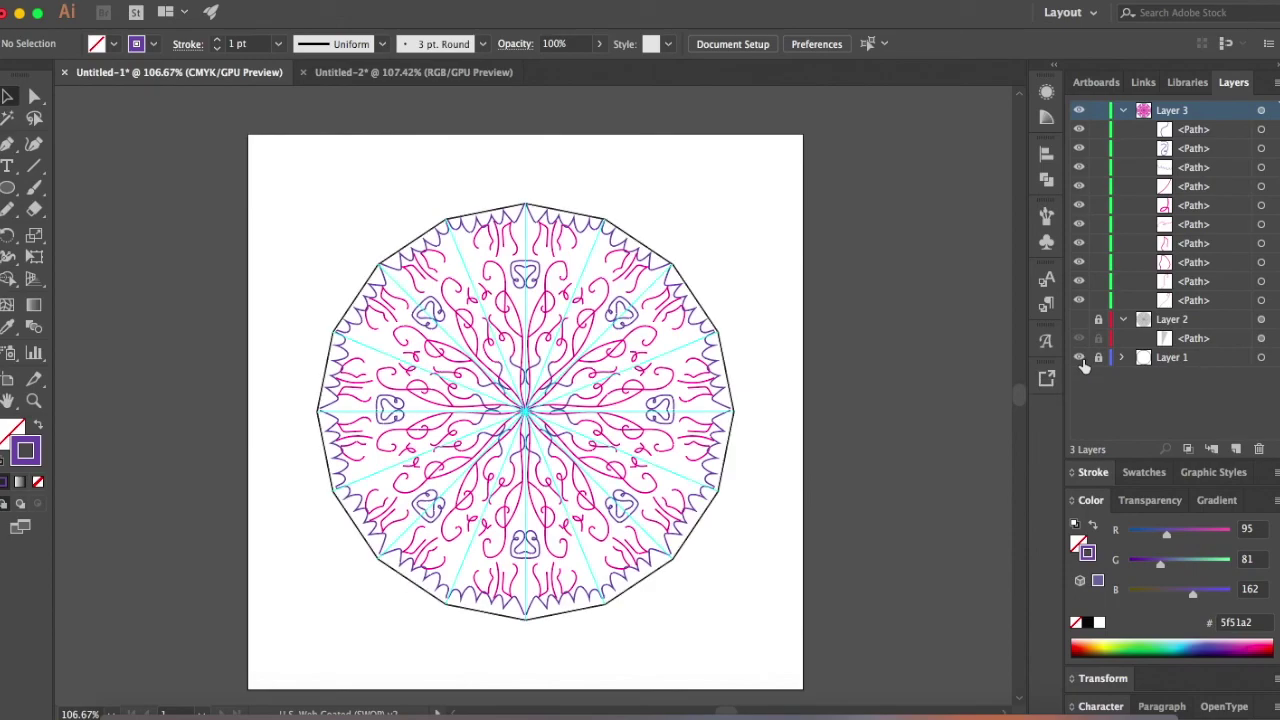
{"action": "left_click", "coordinate": [1080, 358]}
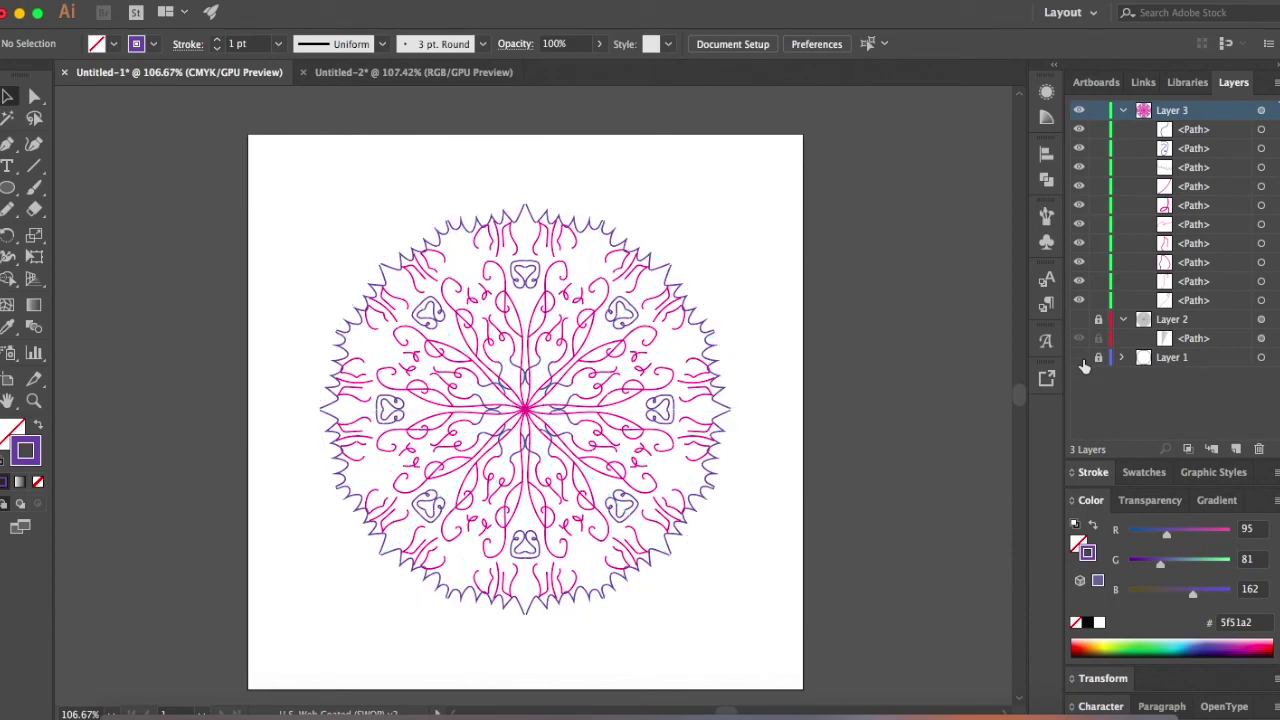